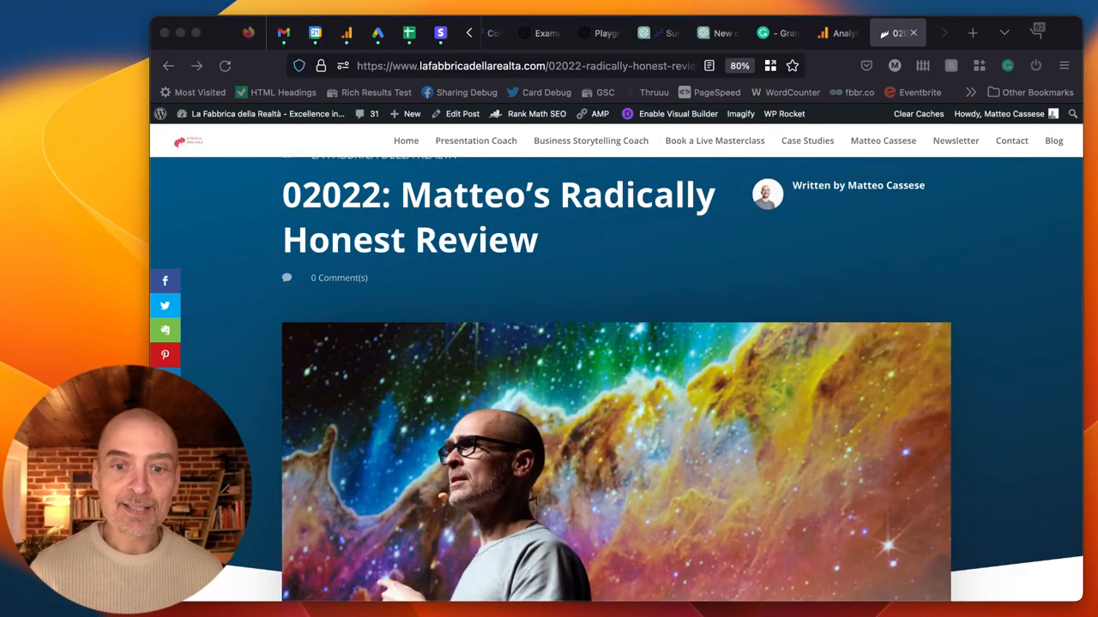
Focus the blog page and move past the Business section to the 2011-2022 revenue chart.
click(992, 438)
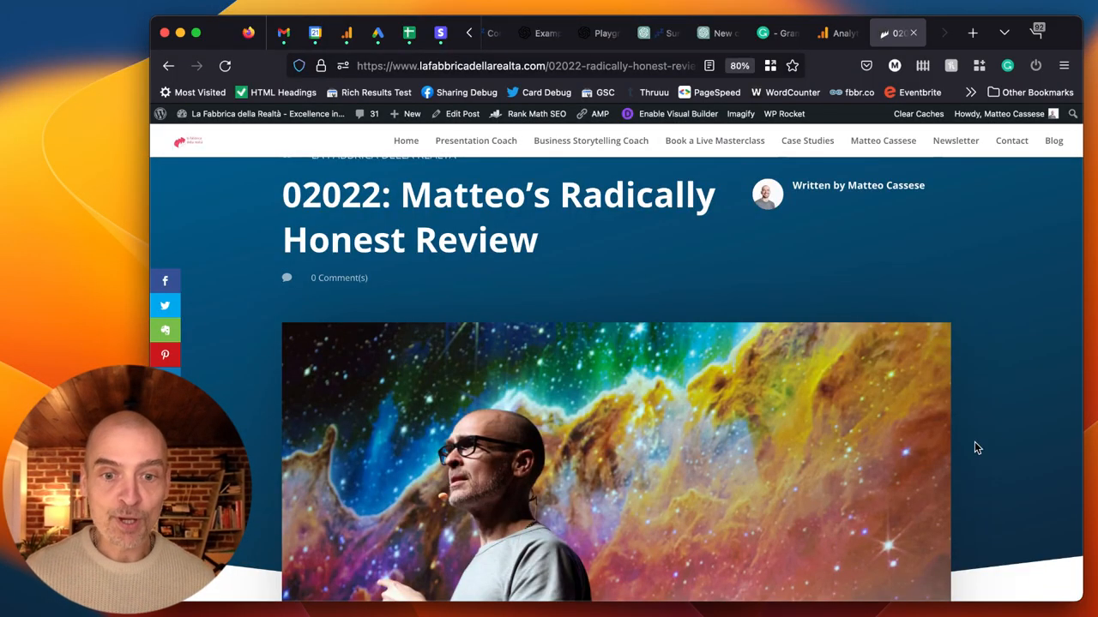
scroll(859, 502, down, 2)
scroll(861, 505, down, 3)
scroll(860, 504, down, 5)
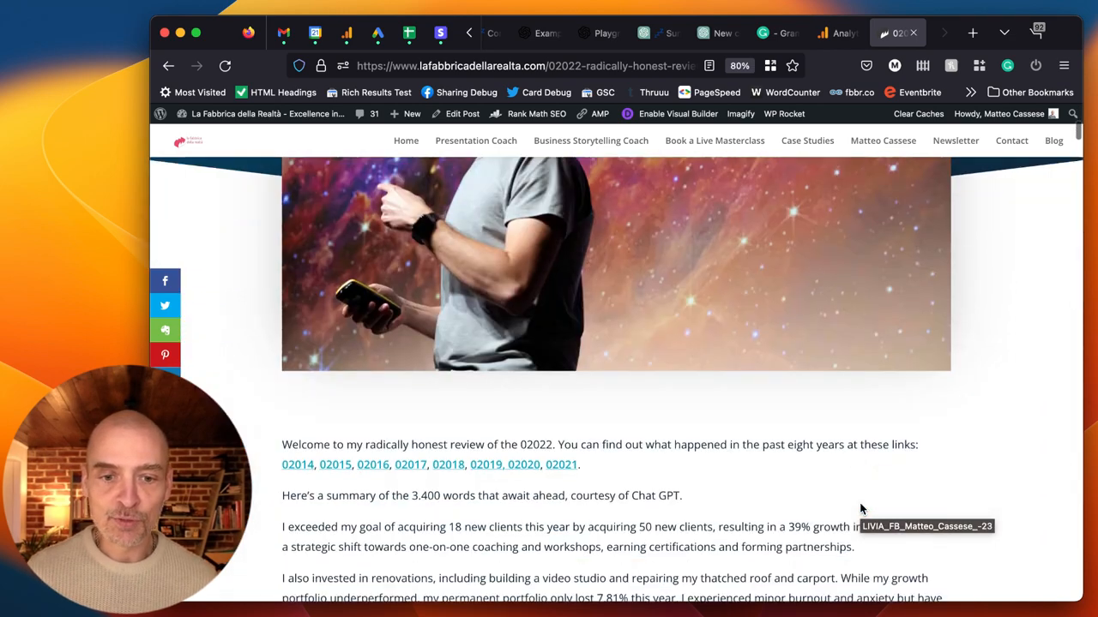
scroll(860, 504, down, 3)
scroll(860, 503, down, 2)
scroll(860, 504, down, 1)
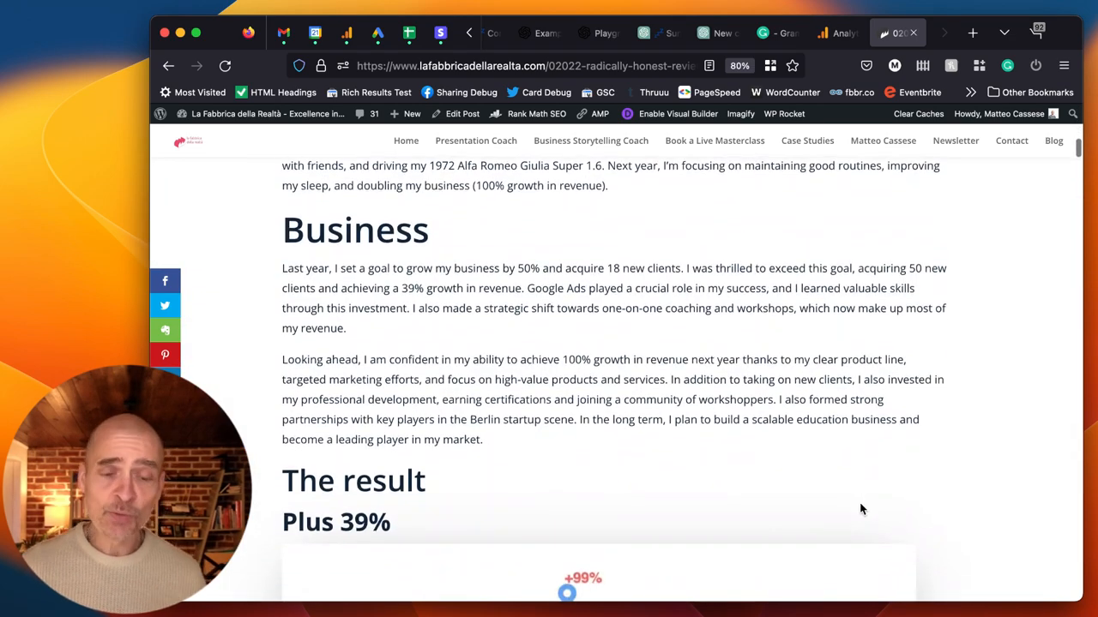
scroll(861, 509, down, 1)
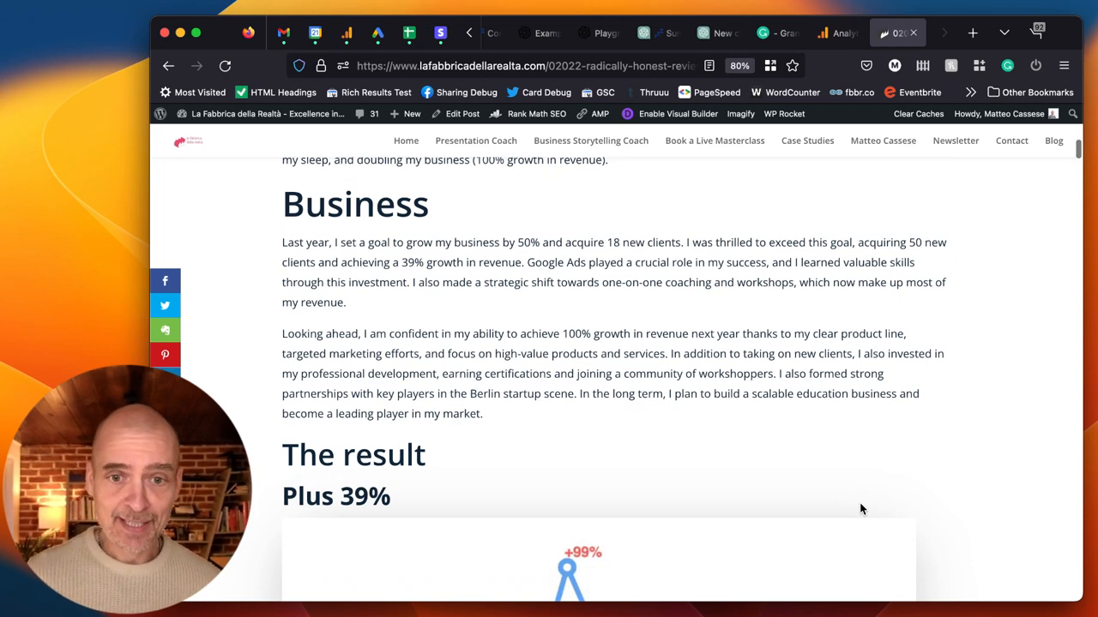
scroll(861, 509, up, 4)
scroll(861, 509, up, 3)
scroll(861, 508, up, 1)
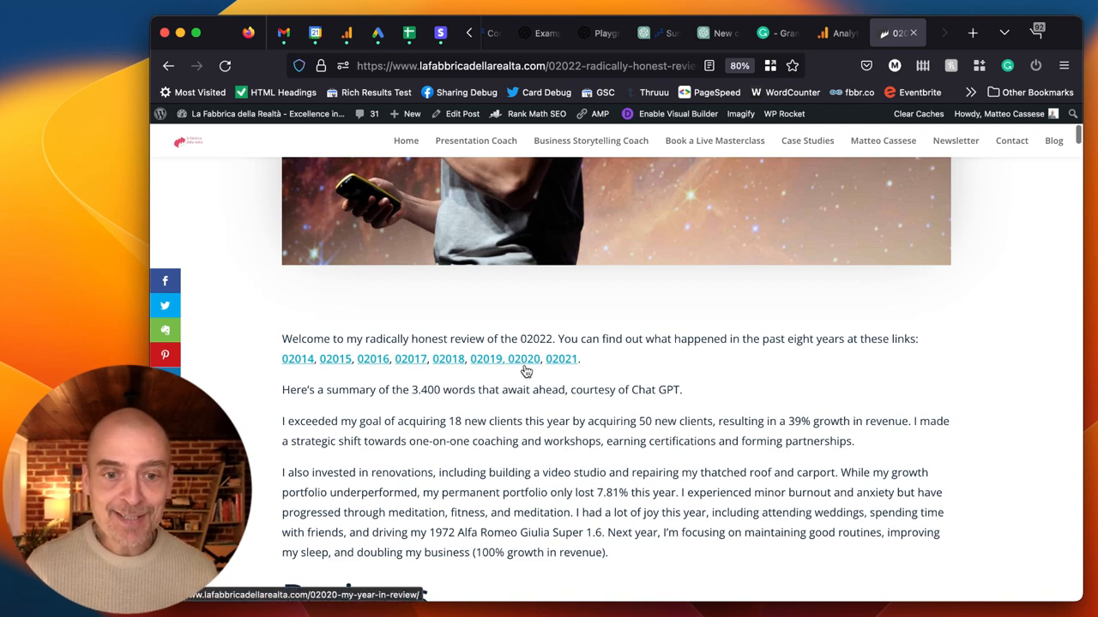
scroll(371, 452, down, 5)
scroll(371, 452, down, 3)
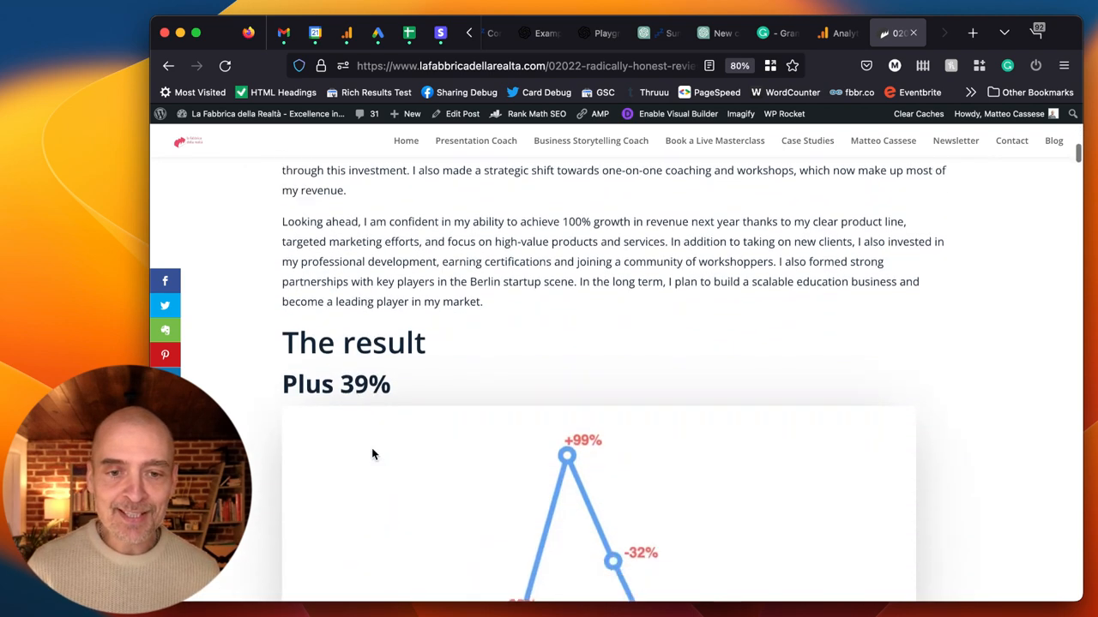
scroll(371, 452, down, 2)
scroll(371, 452, down, 1)
scroll(371, 453, down, 2)
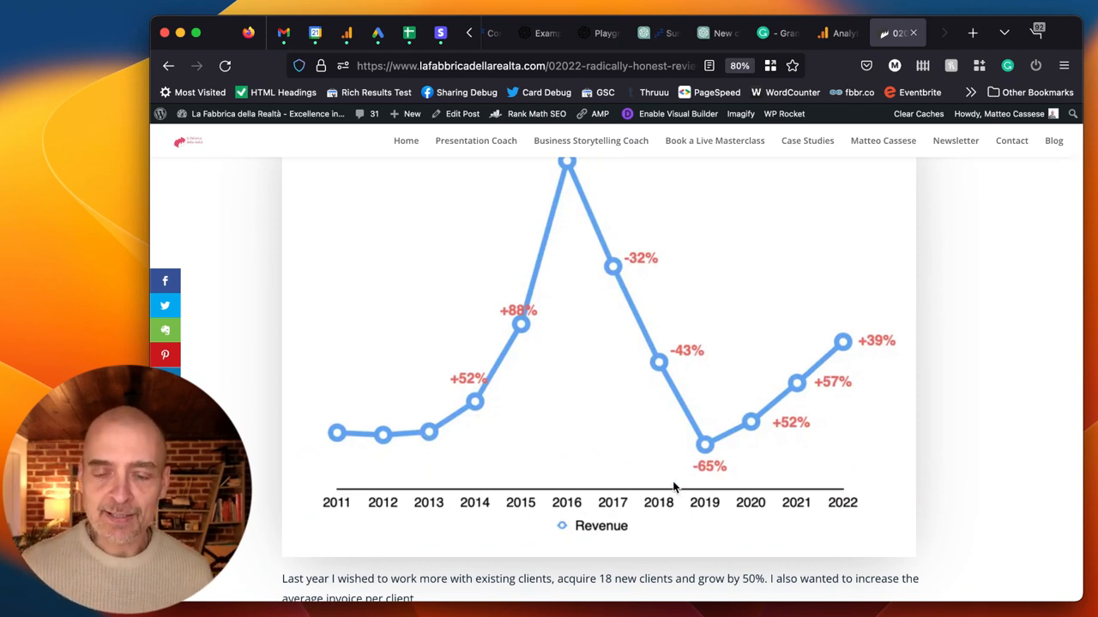
scroll(677, 463, up, 2)
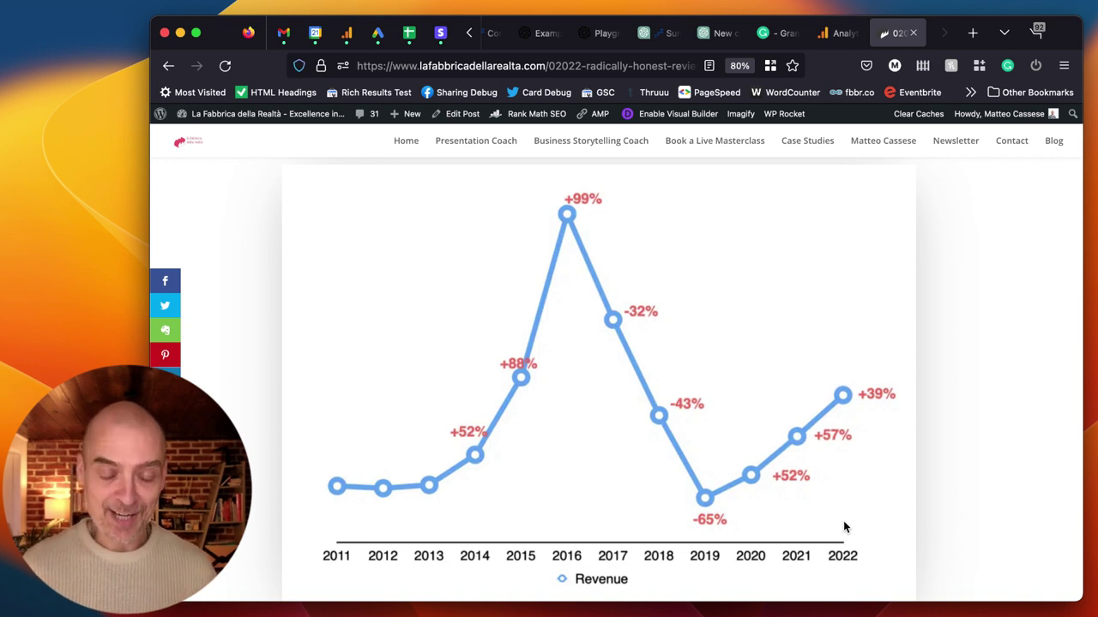
scroll(844, 527, down, 1)
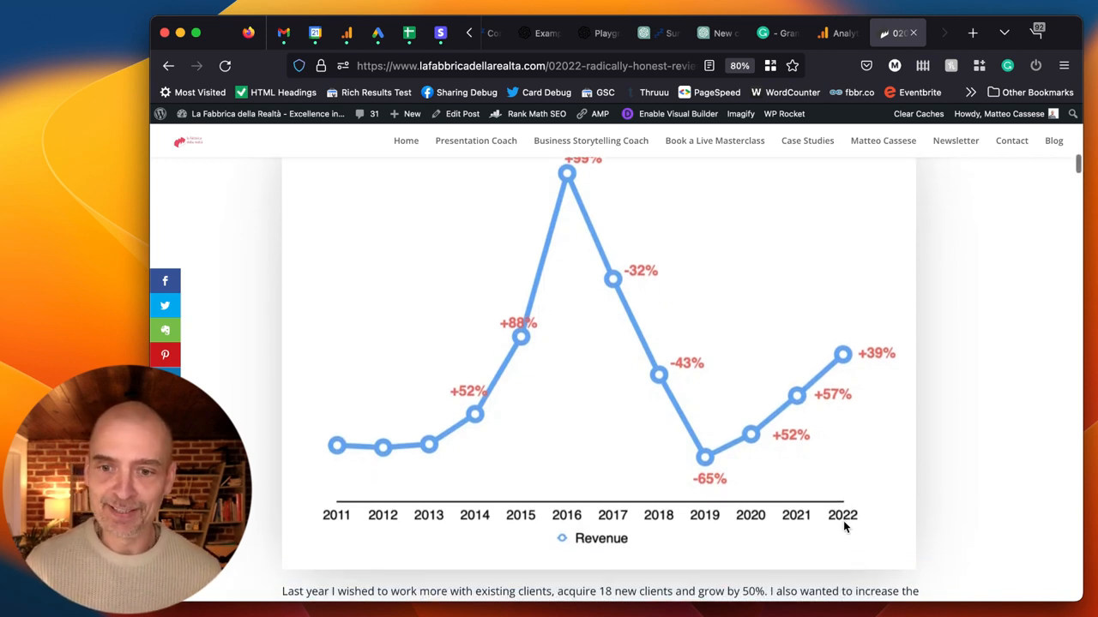
scroll(844, 526, down, 2)
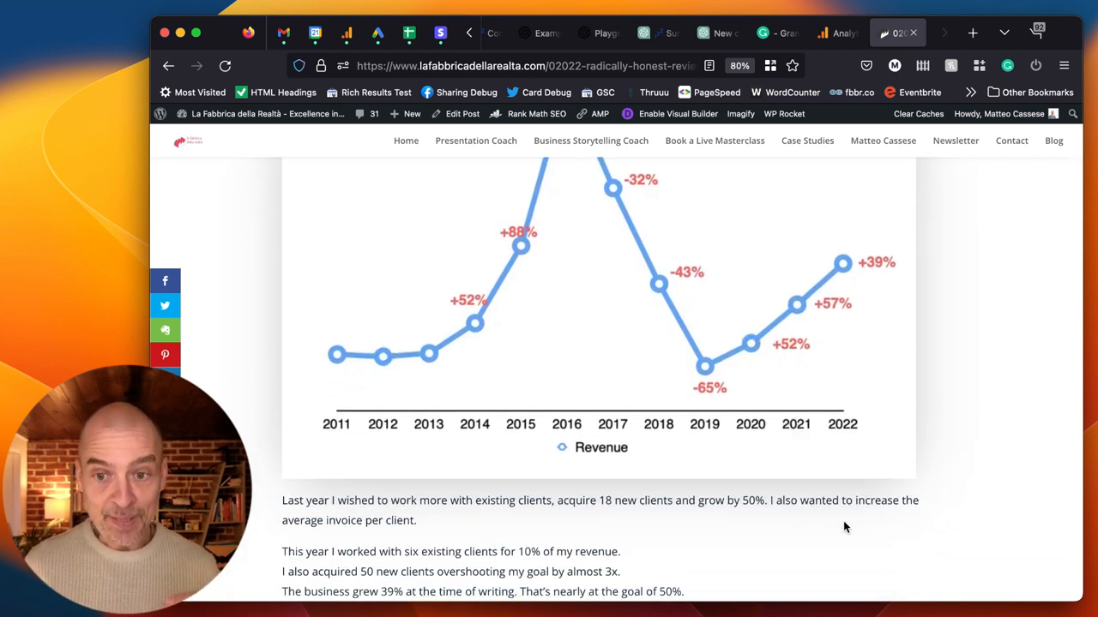
scroll(844, 526, down, 1)
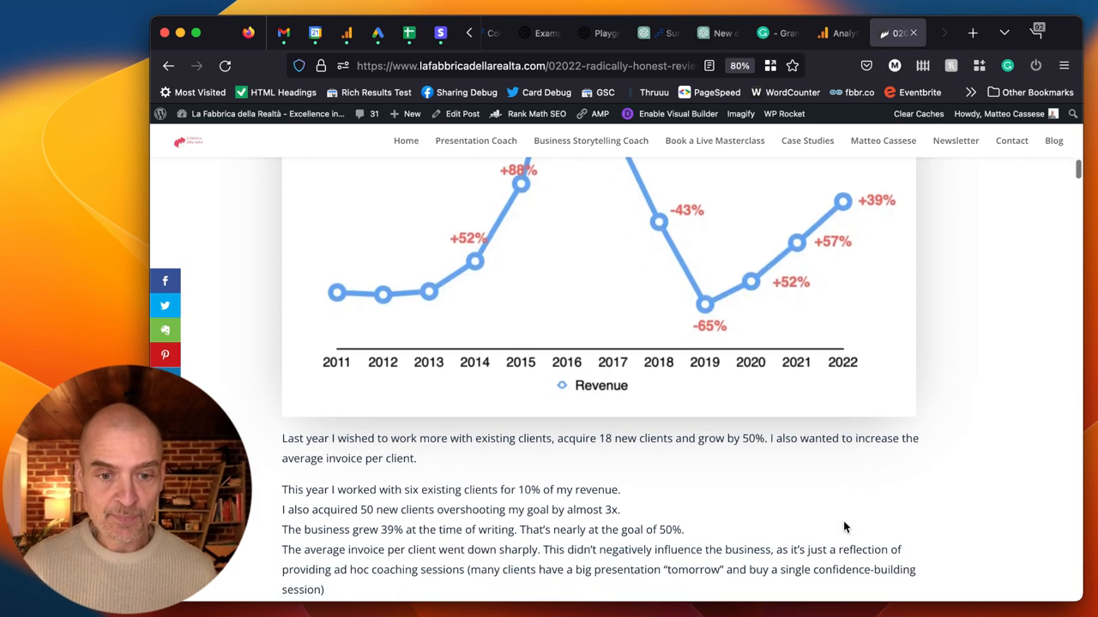
scroll(844, 527, down, 1)
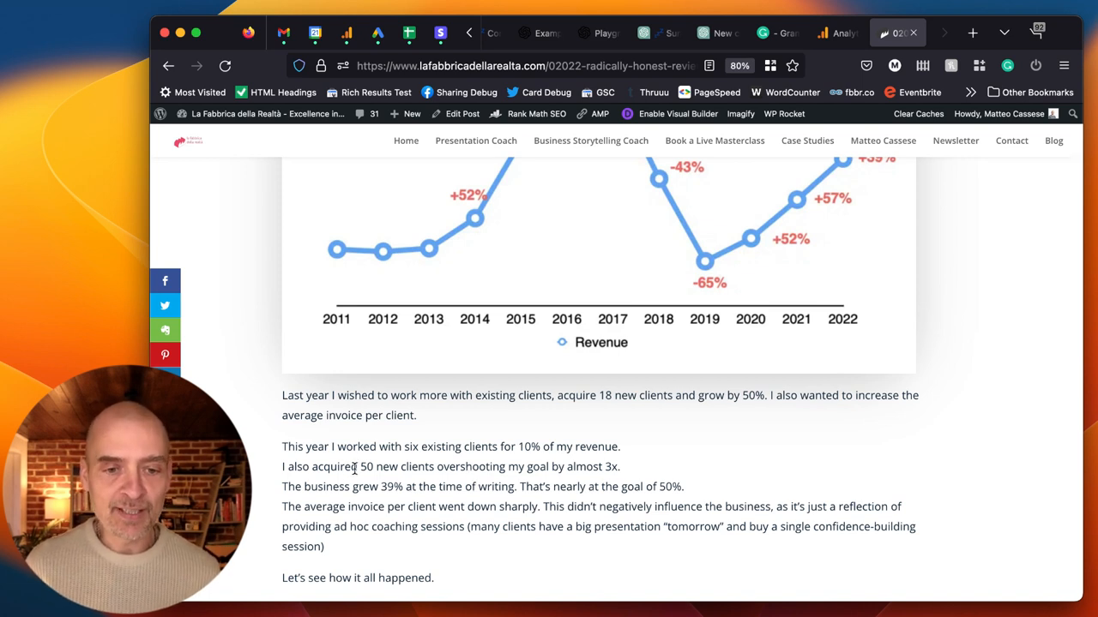
Highlight '50 new clients', 'invoice per client went down sharply' and the Google Ads heading while reading.
drag(359, 467, 442, 465)
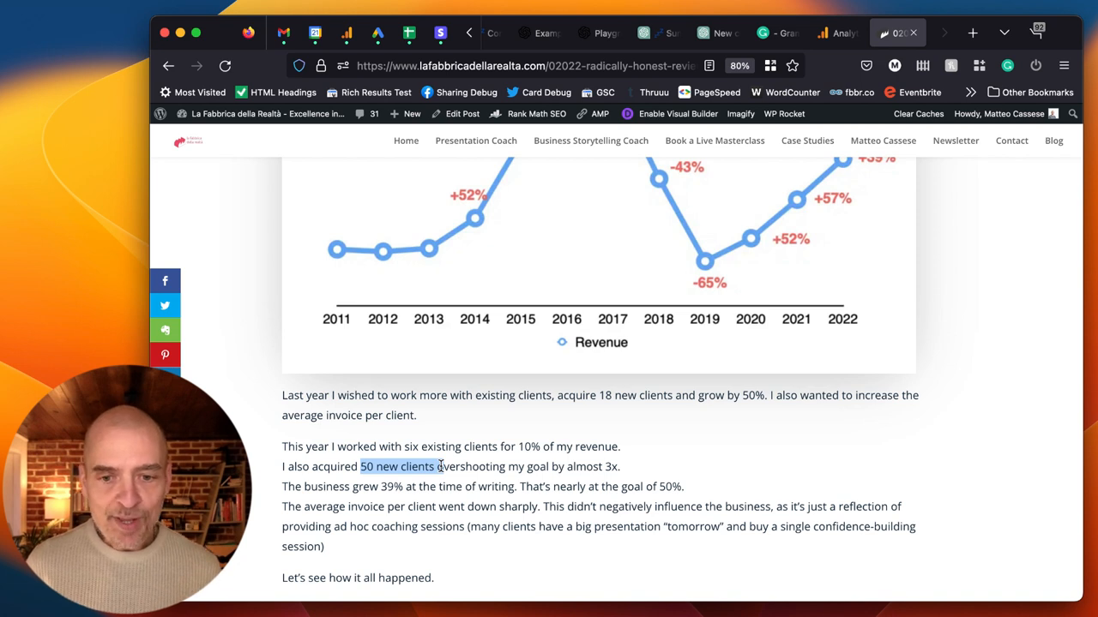
scroll(436, 496, down, 1)
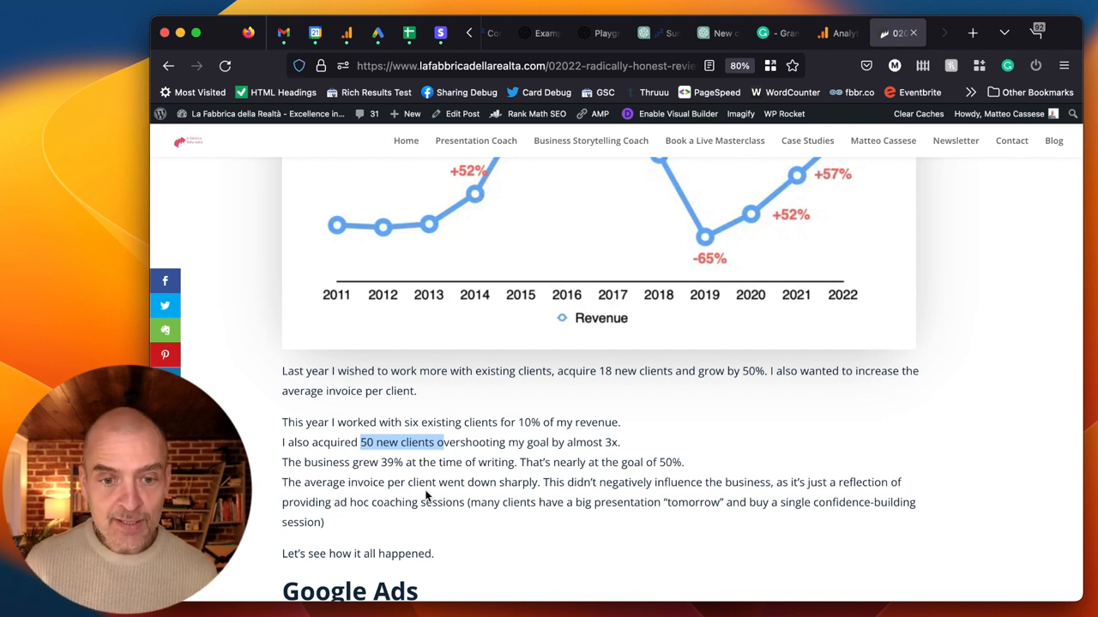
drag(349, 483, 525, 482)
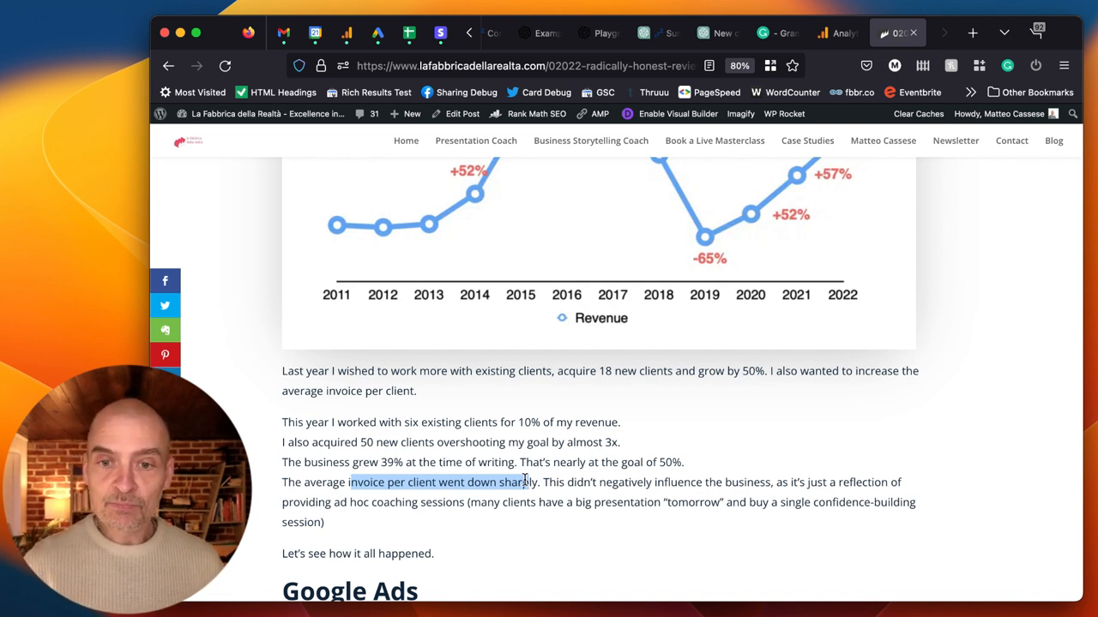
scroll(525, 482, down, 1)
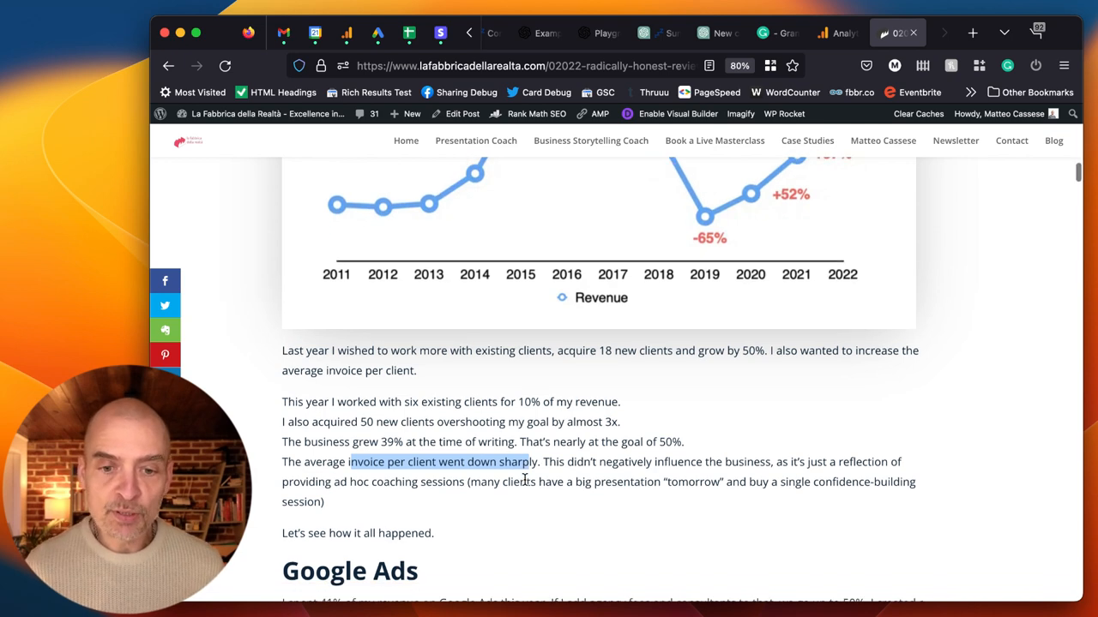
scroll(524, 481, down, 2)
scroll(525, 481, down, 2)
scroll(525, 481, down, 3)
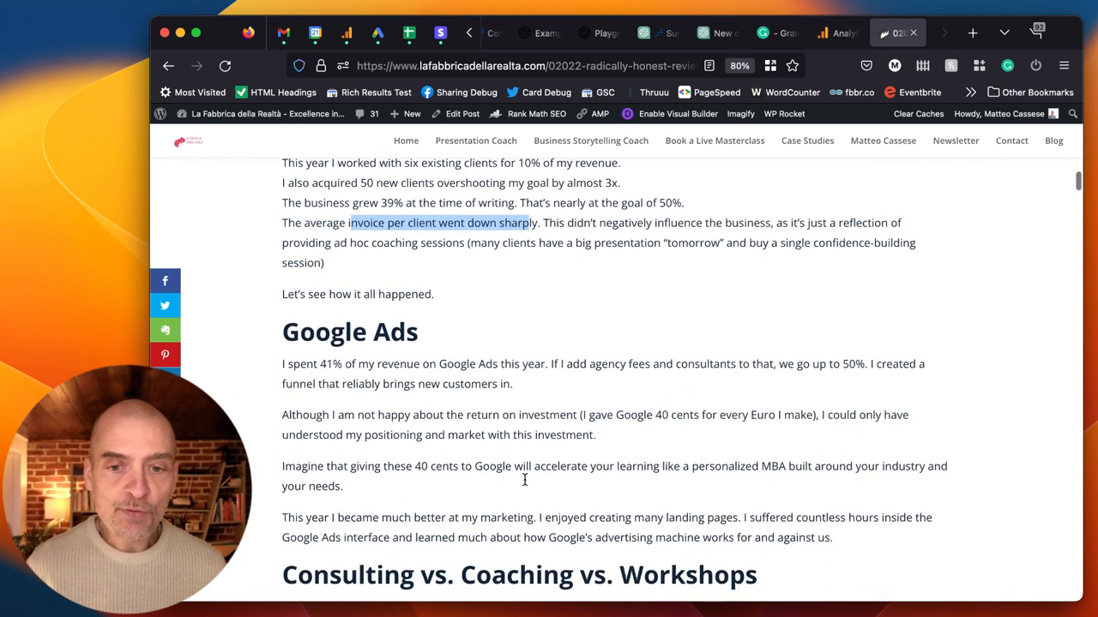
scroll(526, 484, down, 3)
drag(422, 289, 282, 294)
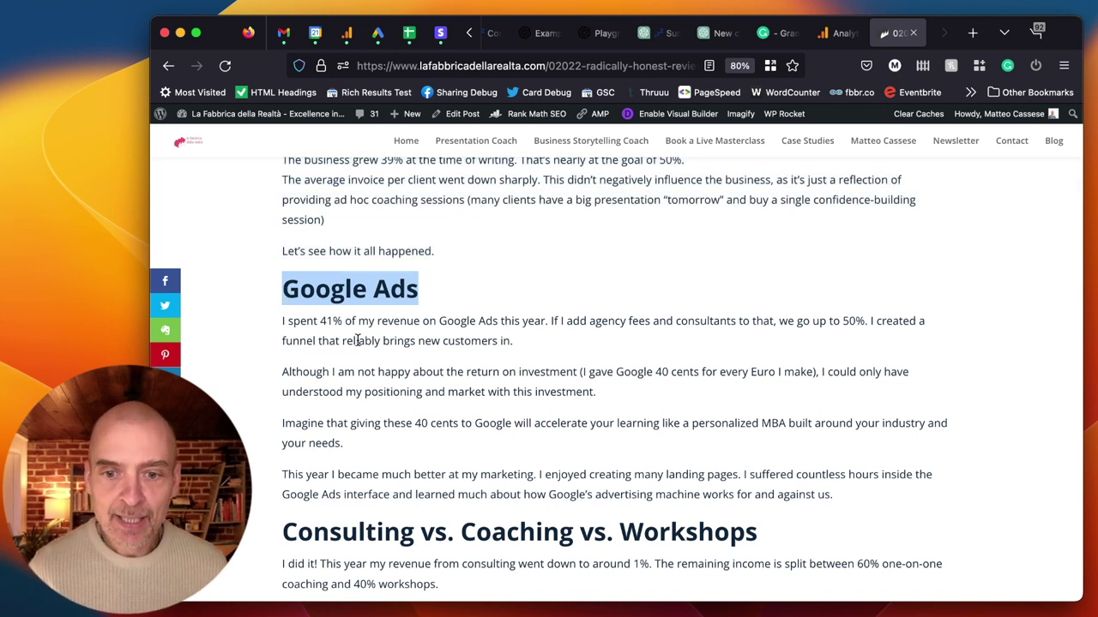
Highlight the number 40 in the Google Ads paragraph, then continue to the Consulting and Courses sections.
click(661, 372)
double_click(662, 372)
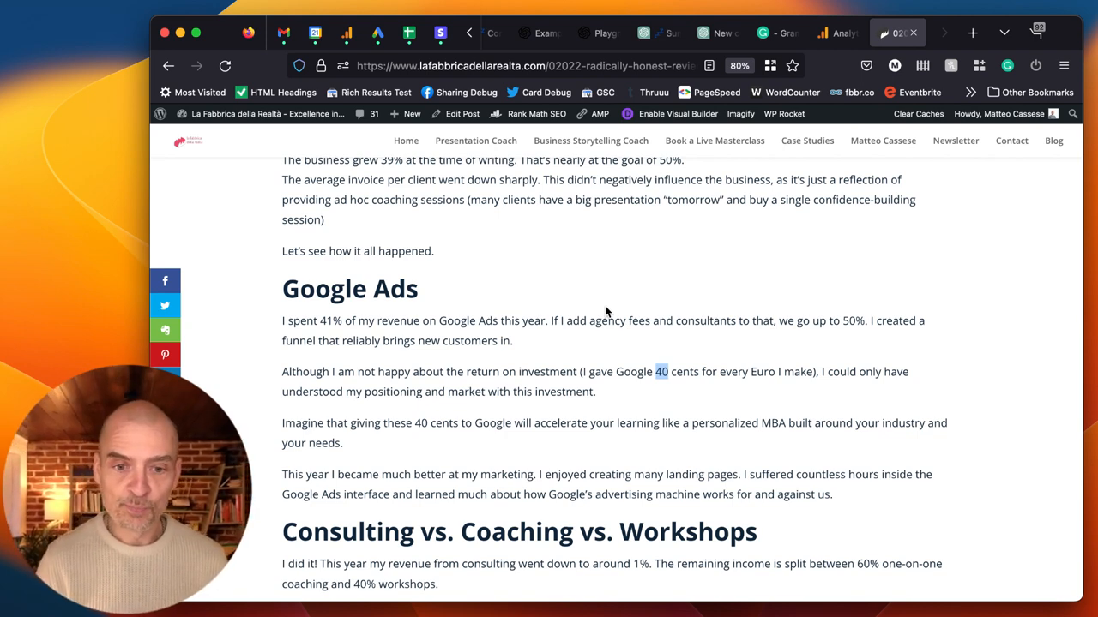
scroll(604, 309, down, 3)
scroll(605, 311, down, 1)
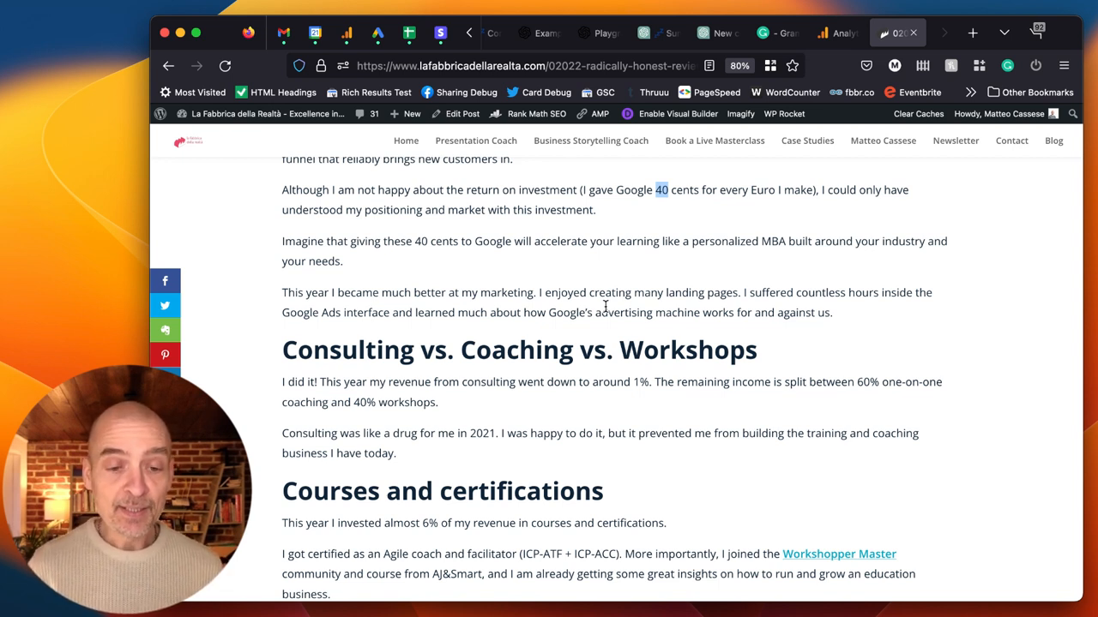
scroll(606, 306, down, 1)
scroll(600, 306, down, 1)
scroll(595, 307, down, 1)
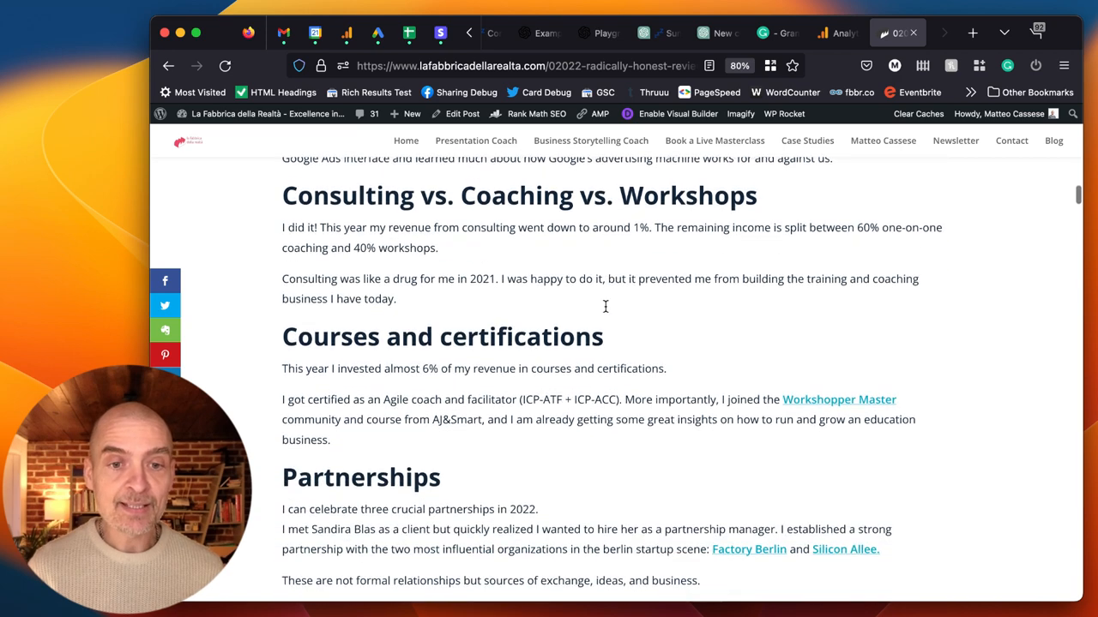
scroll(588, 306, down, 1)
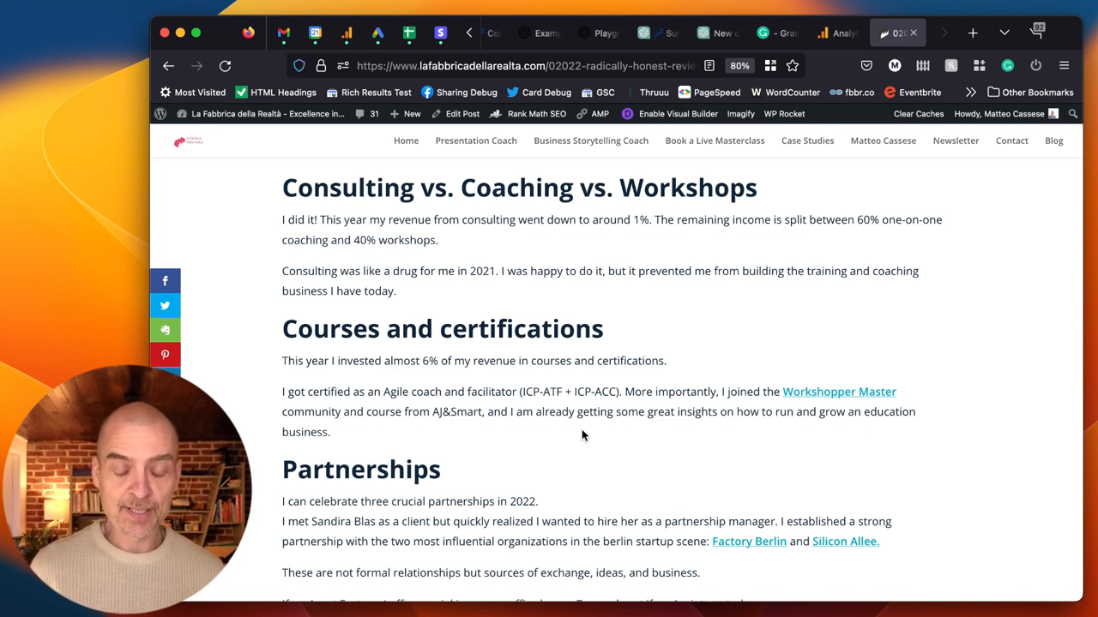
scroll(492, 442, down, 1)
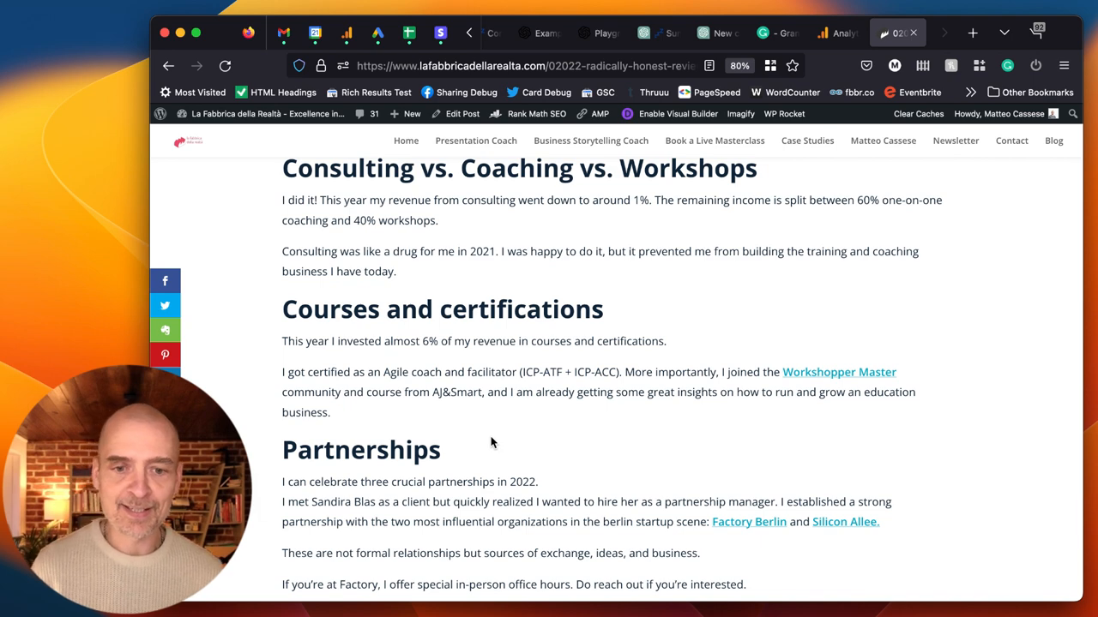
scroll(492, 441, down, 1)
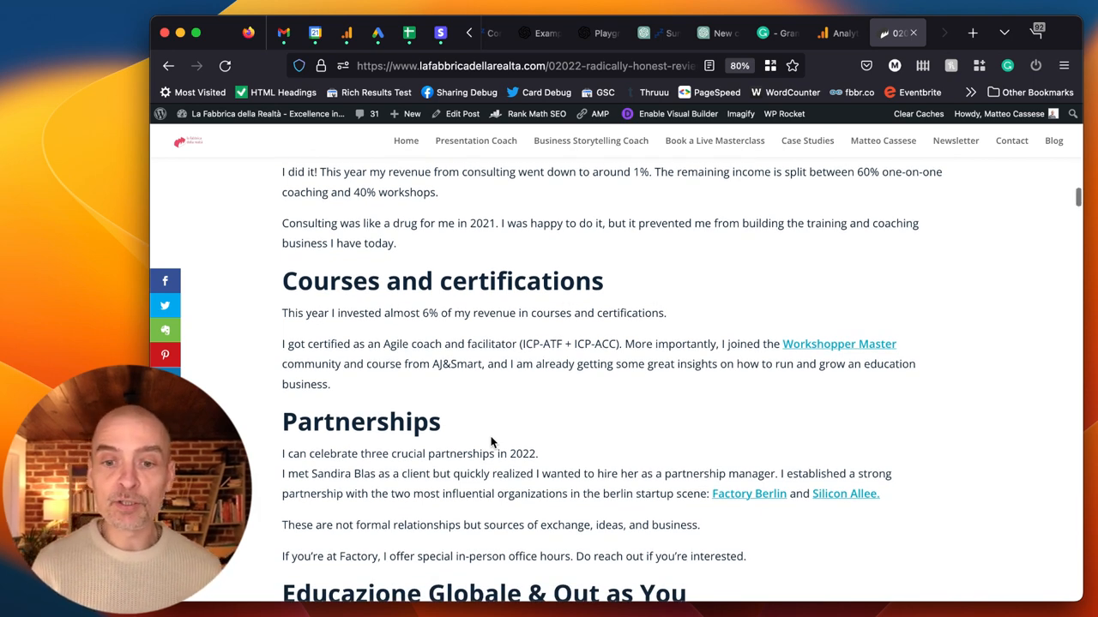
scroll(492, 442, down, 3)
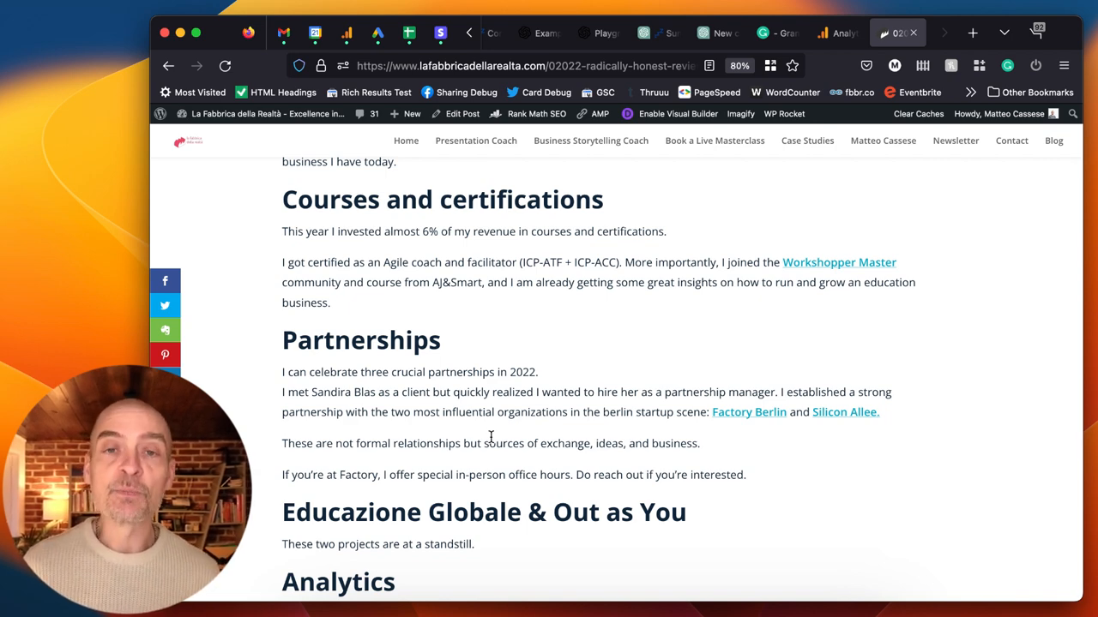
scroll(491, 437, down, 1)
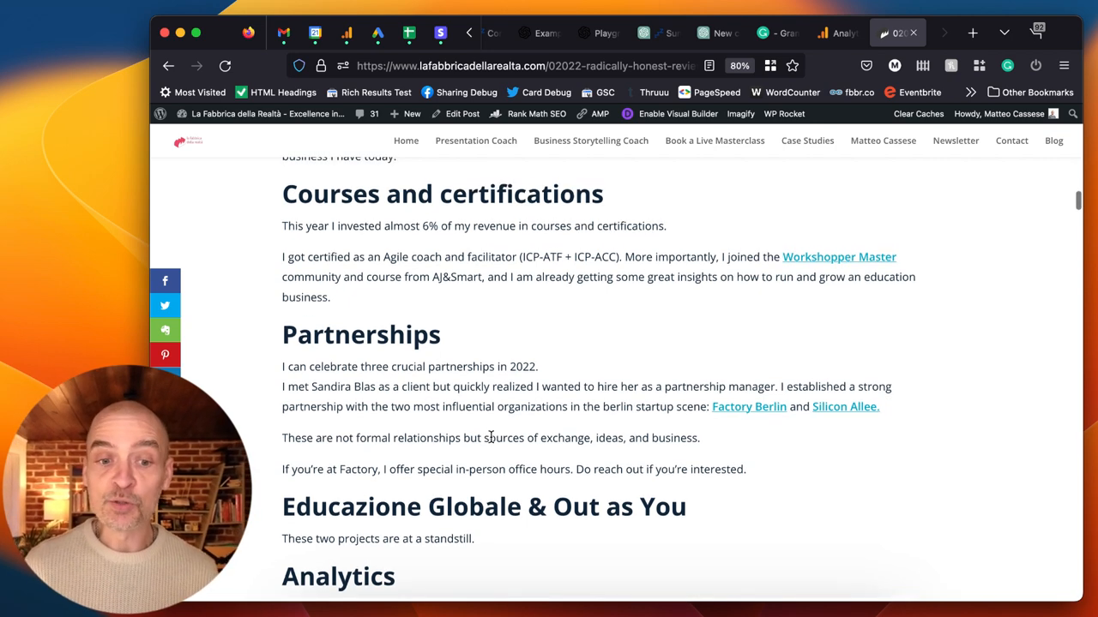
scroll(491, 436, down, 1)
scroll(491, 437, down, 1)
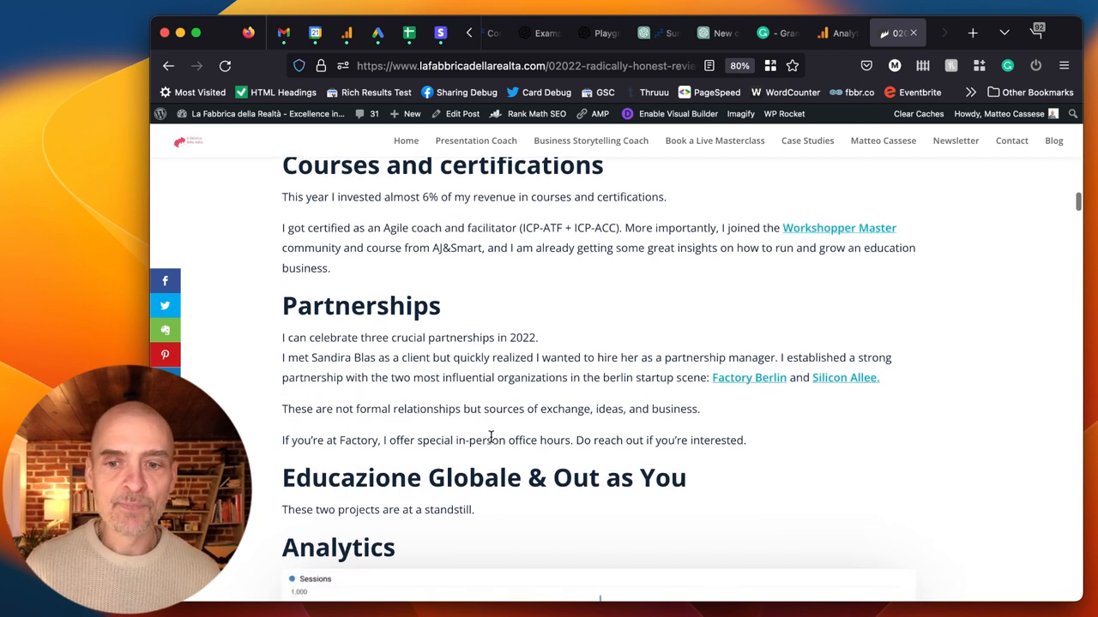
scroll(490, 437, down, 2)
scroll(490, 440, down, 3)
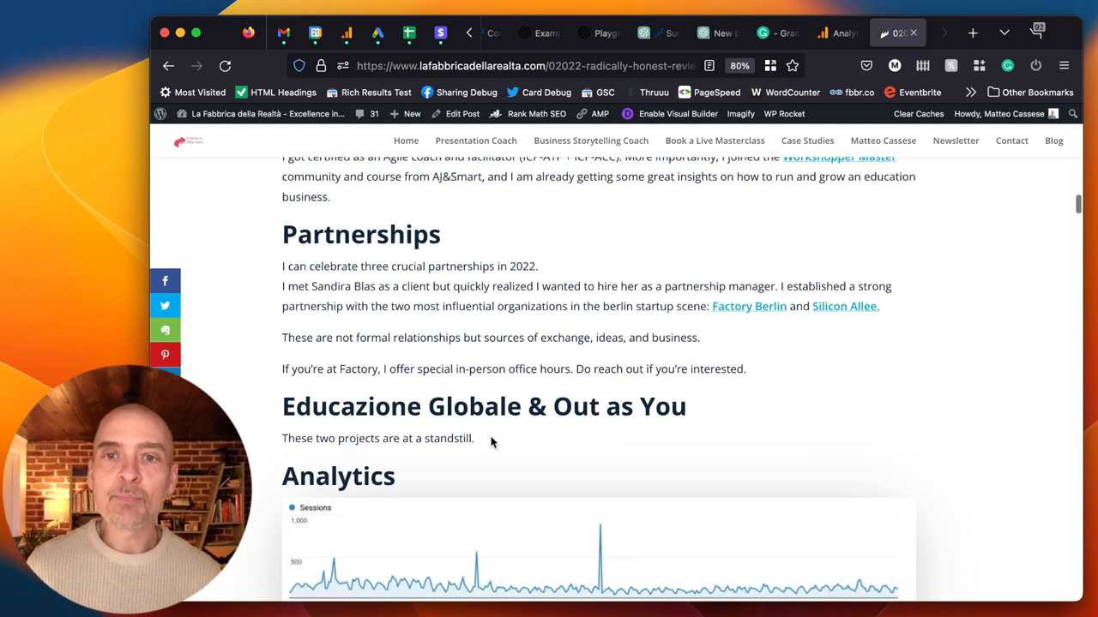
scroll(490, 441, down, 1)
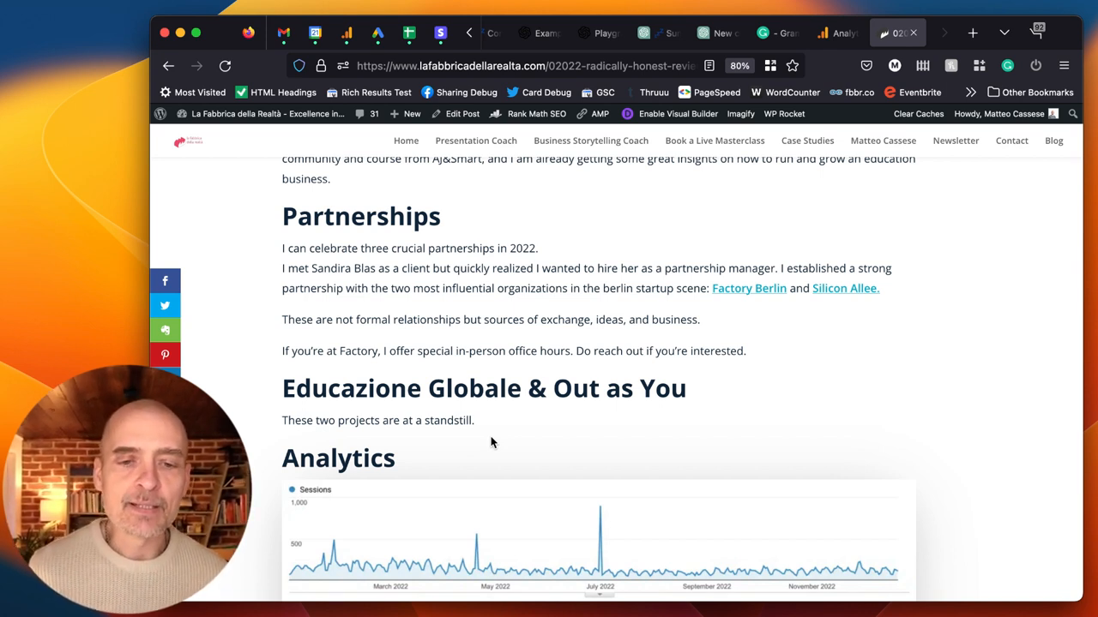
scroll(492, 441, down, 1)
scroll(491, 441, down, 1)
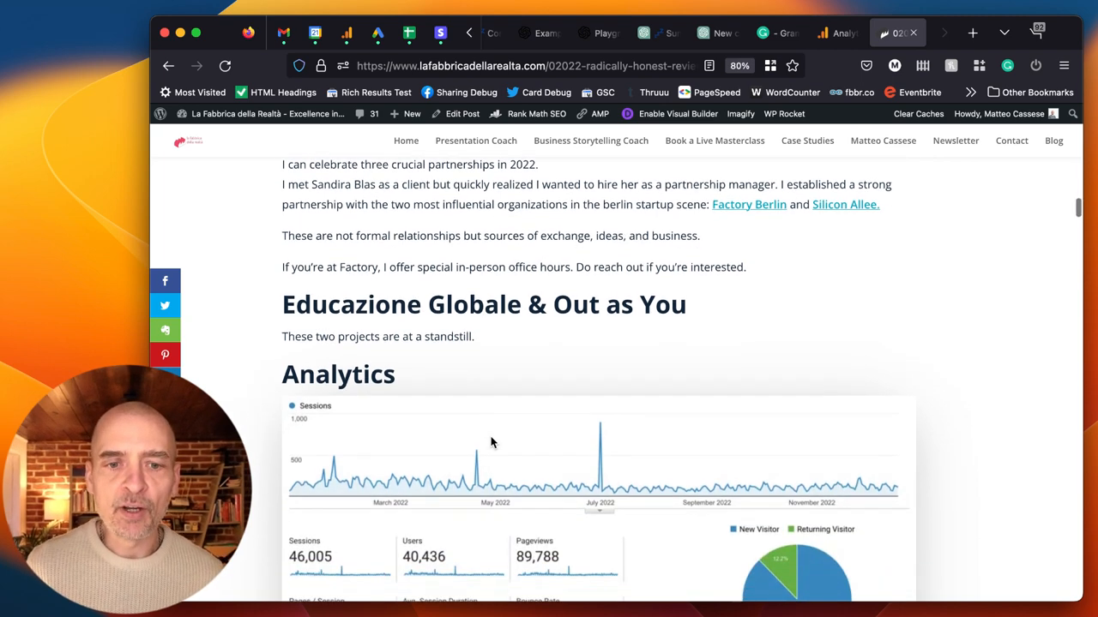
scroll(492, 442, down, 1)
scroll(492, 441, down, 1)
scroll(492, 441, down, 1)
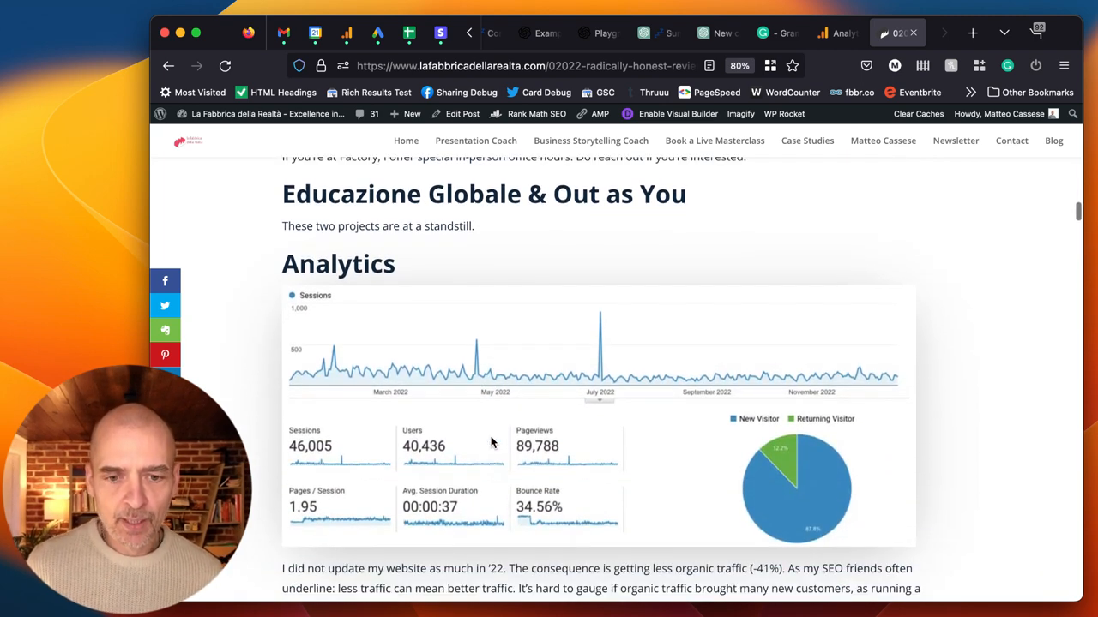
scroll(491, 441, down, 1)
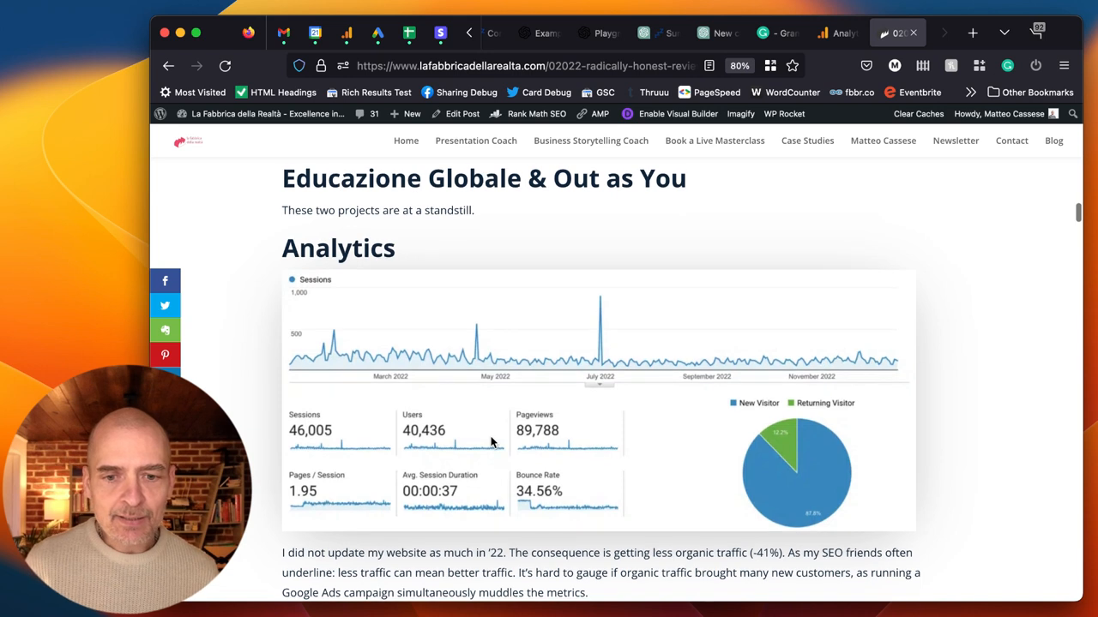
scroll(491, 442, down, 1)
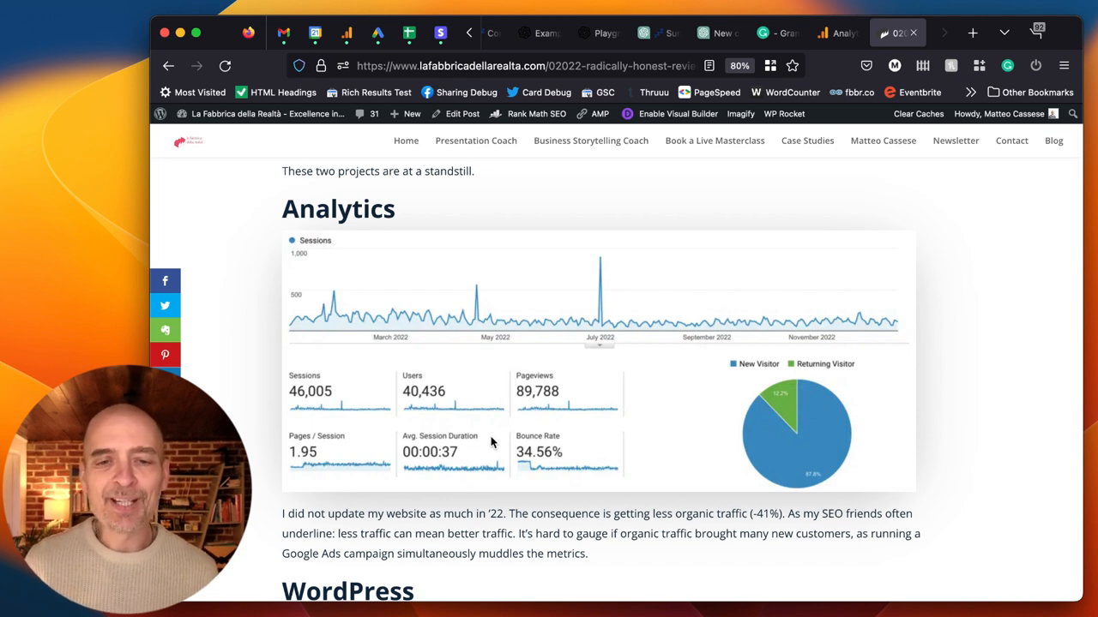
scroll(492, 441, down, 2)
scroll(491, 441, down, 1)
scroll(491, 441, down, 2)
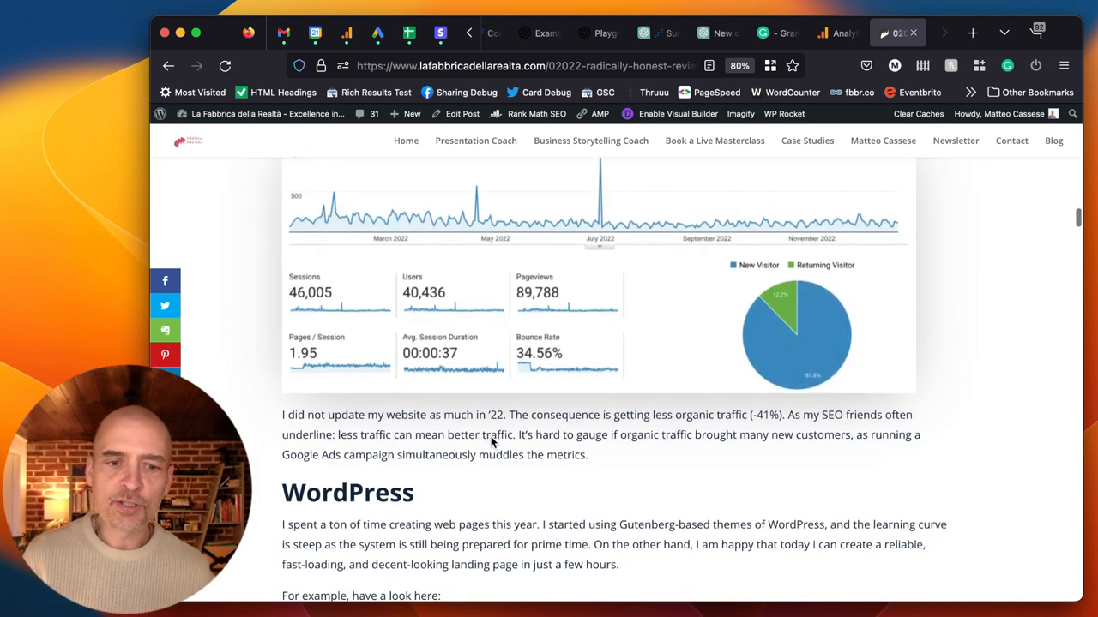
scroll(491, 438, down, 2)
scroll(491, 437, down, 2)
scroll(492, 438, down, 1)
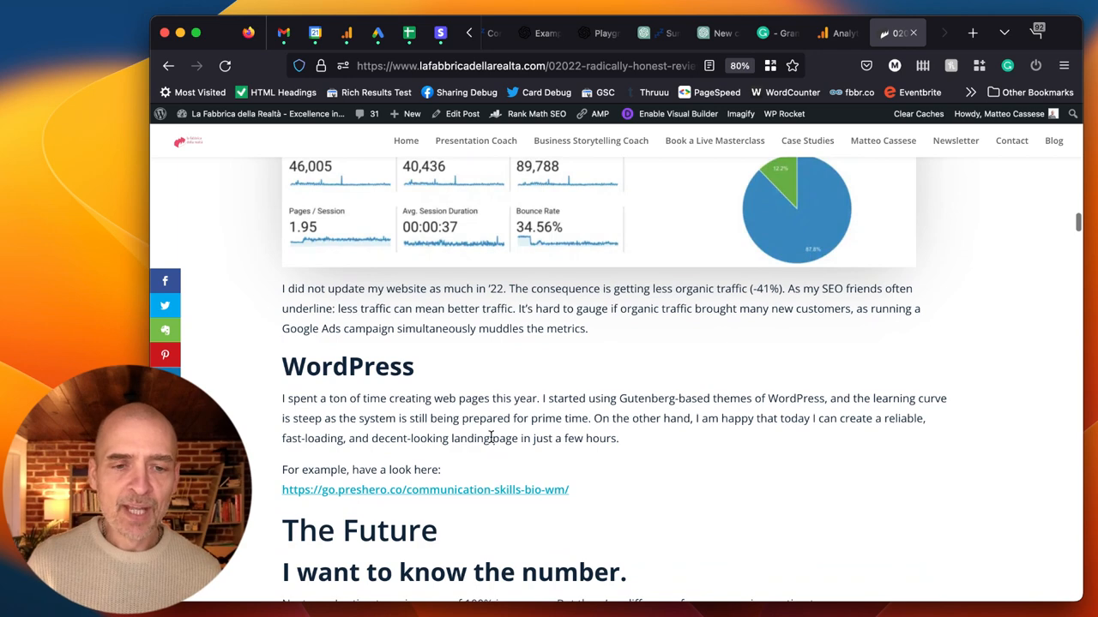
scroll(492, 437, down, 1)
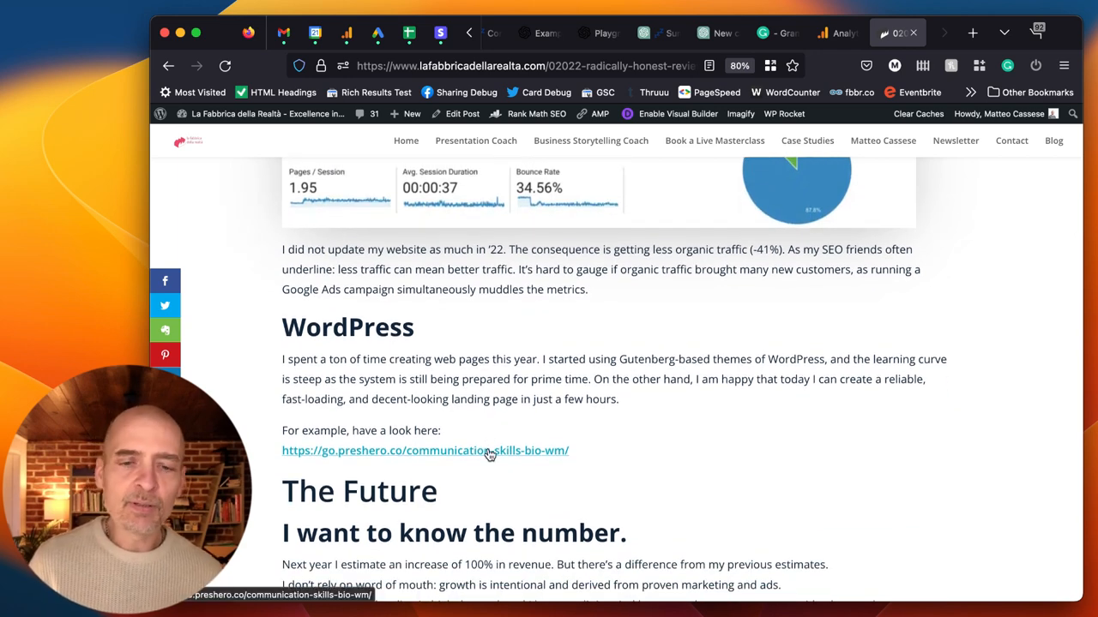
View the preshero communication skills landing page in a new tab via the link's context menu.
right_click(488, 454)
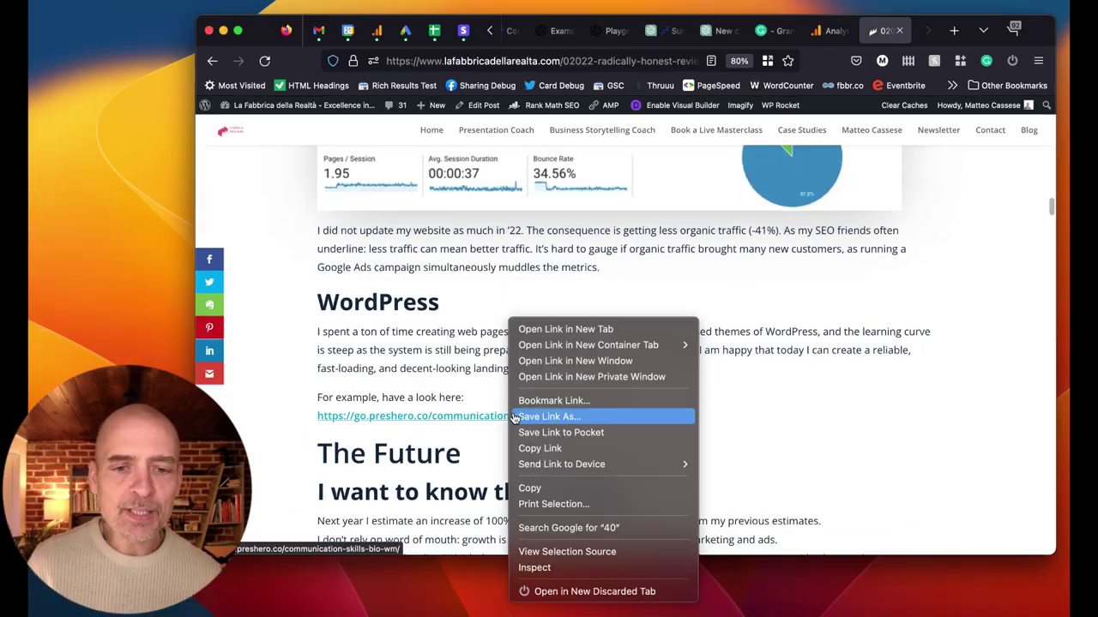
click(542, 331)
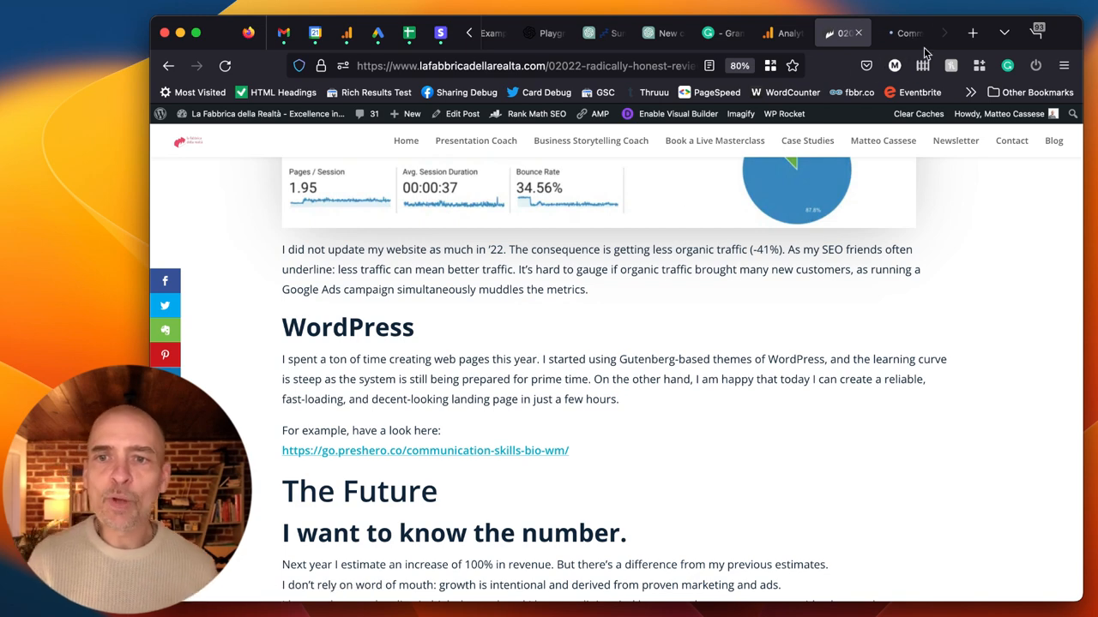
click(903, 34)
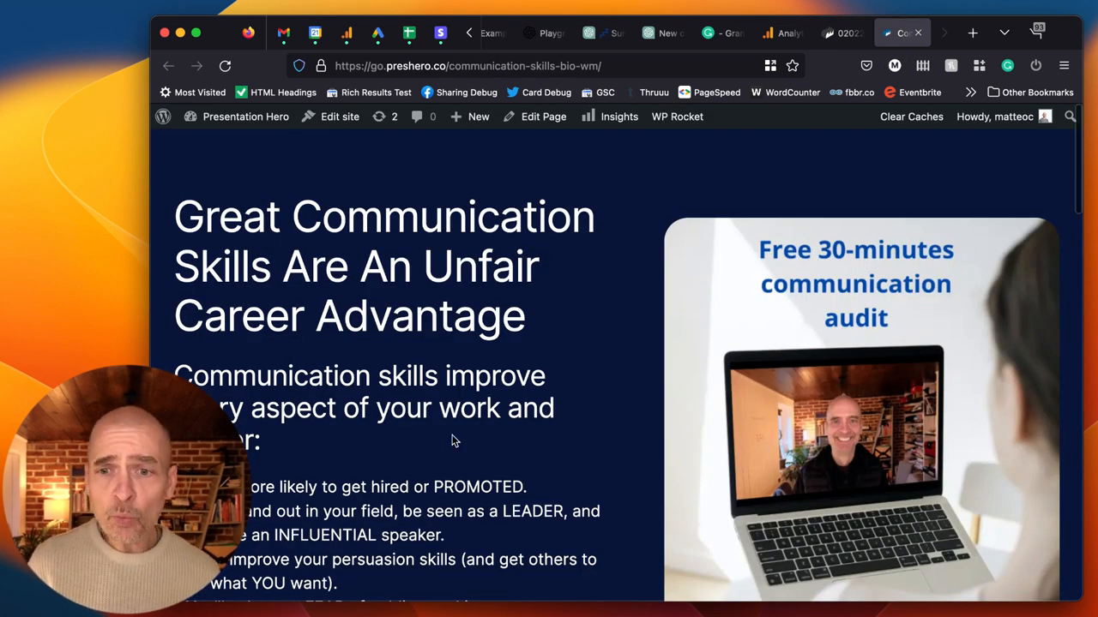
scroll(454, 441, down, 1)
scroll(454, 441, down, 1)
scroll(454, 440, down, 4)
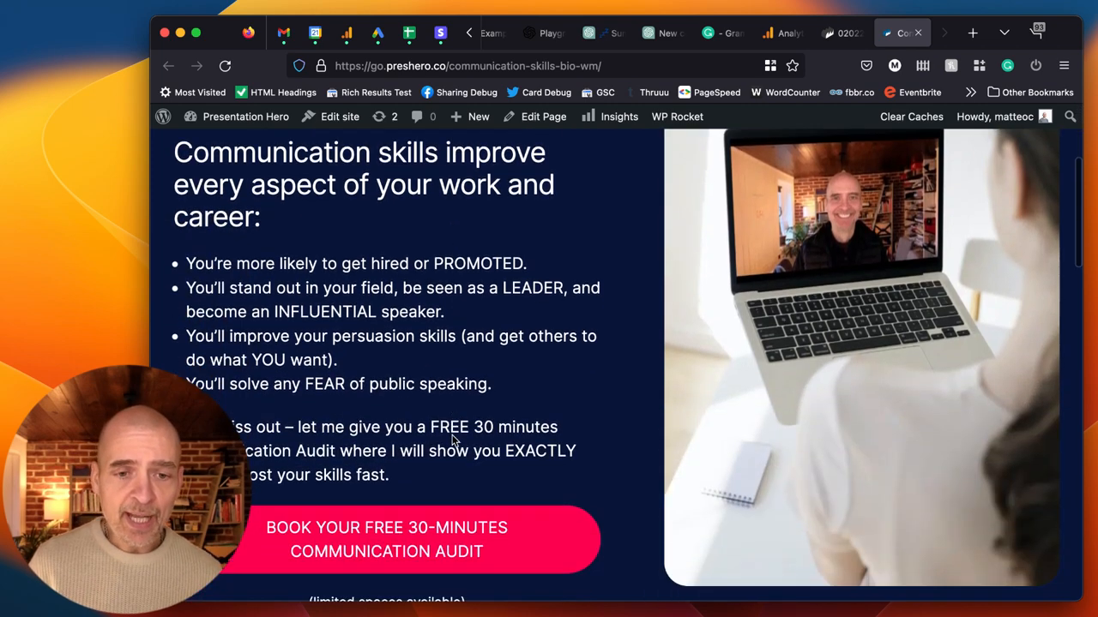
scroll(453, 440, down, 2)
scroll(454, 440, down, 2)
scroll(454, 441, down, 3)
scroll(454, 441, down, 2)
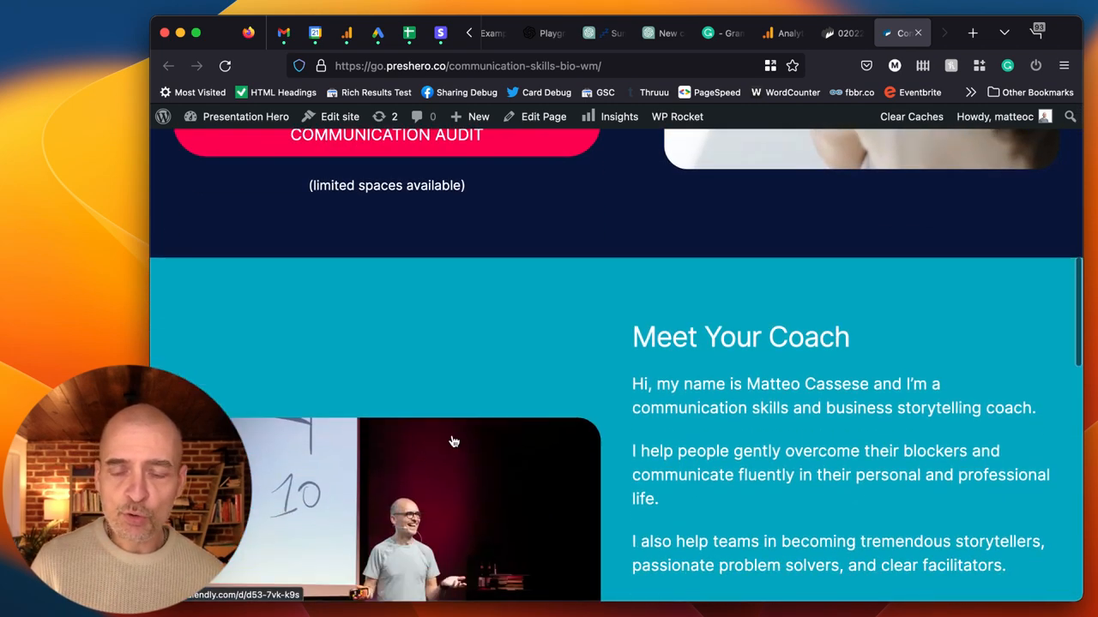
scroll(454, 440, down, 5)
scroll(454, 441, down, 2)
scroll(454, 441, down, 3)
scroll(454, 440, down, 3)
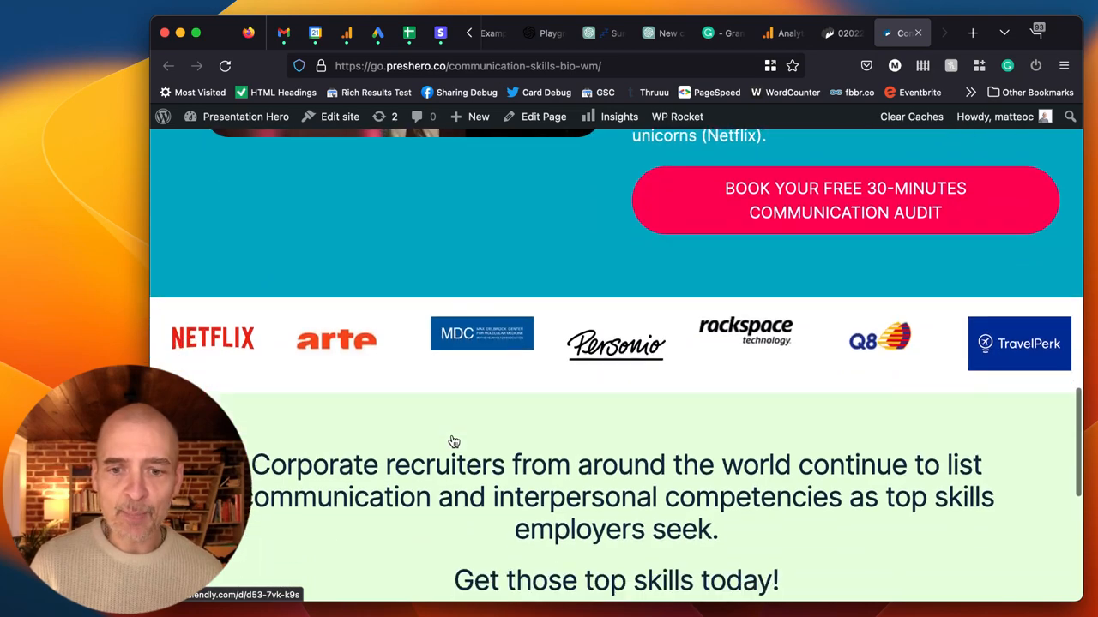
scroll(453, 441, down, 4)
scroll(454, 440, down, 2)
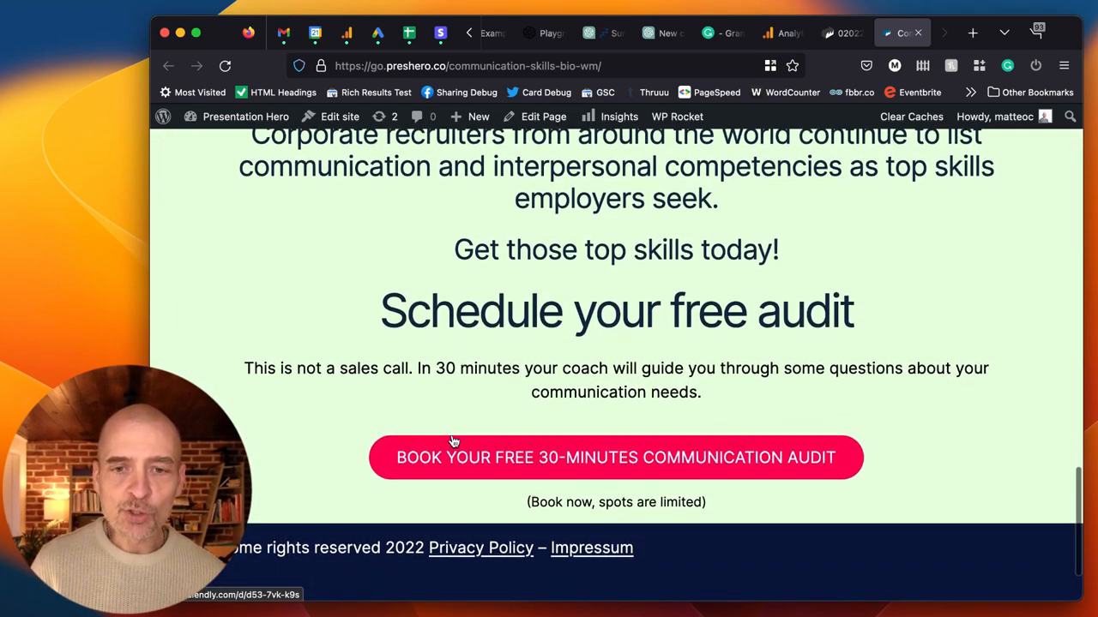
scroll(454, 441, up, 3)
scroll(454, 440, up, 3)
scroll(454, 441, up, 5)
scroll(454, 441, up, 3)
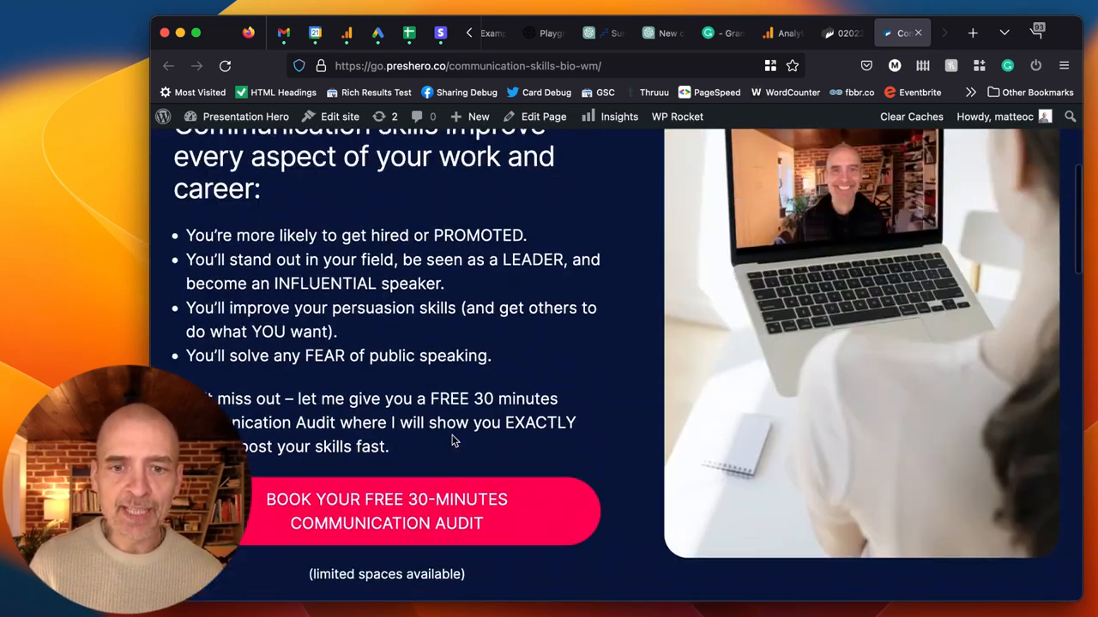
Return to the blog tab and go back up to the Plus 39% revenue chart.
click(847, 34)
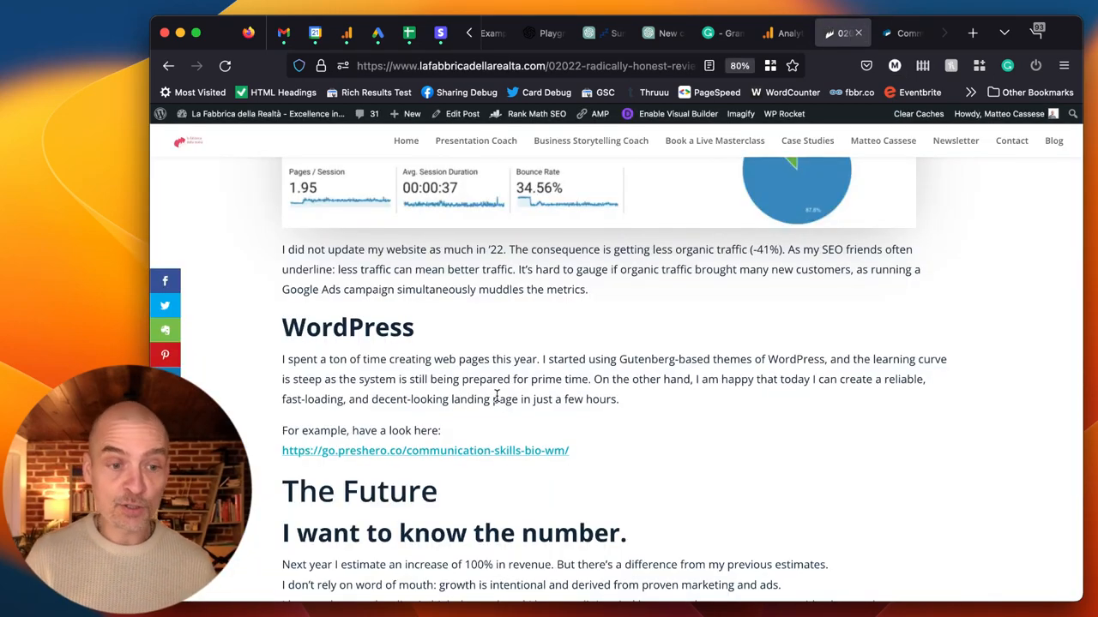
scroll(476, 473, down, 1)
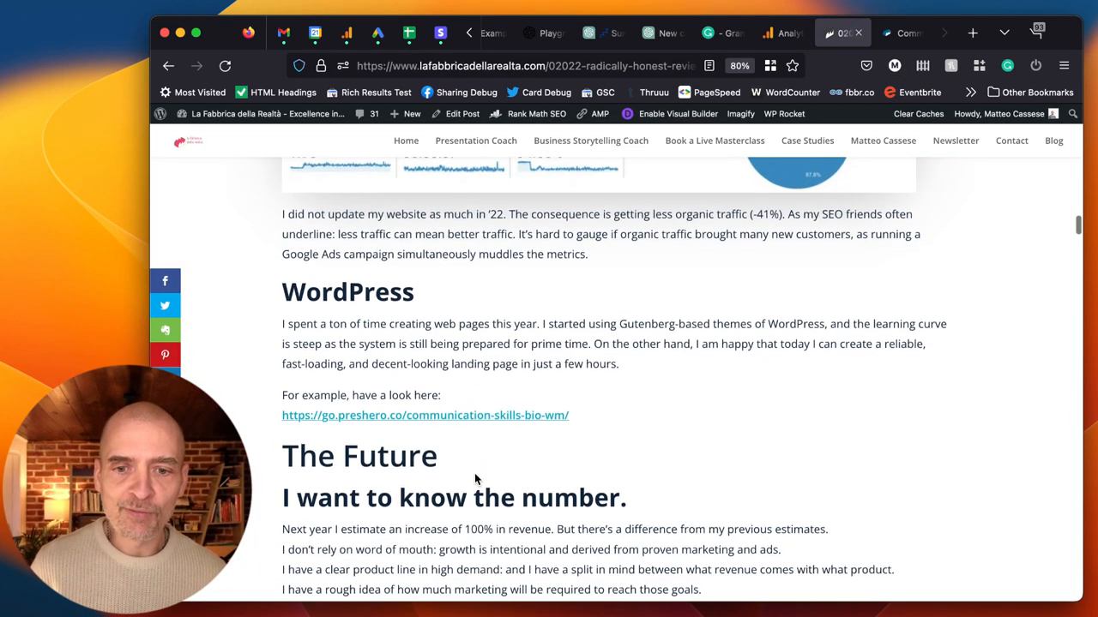
scroll(476, 473, down, 2)
scroll(476, 473, down, 2)
scroll(476, 479, down, 1)
scroll(475, 480, down, 1)
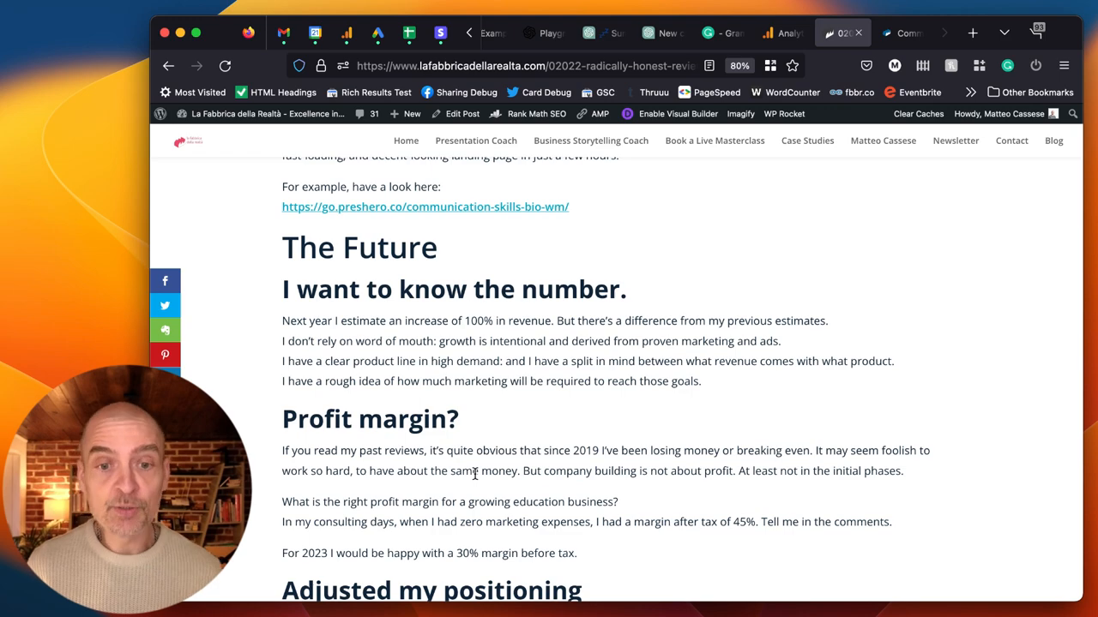
scroll(474, 473, up, 5)
scroll(474, 473, up, 5)
scroll(474, 473, up, 5)
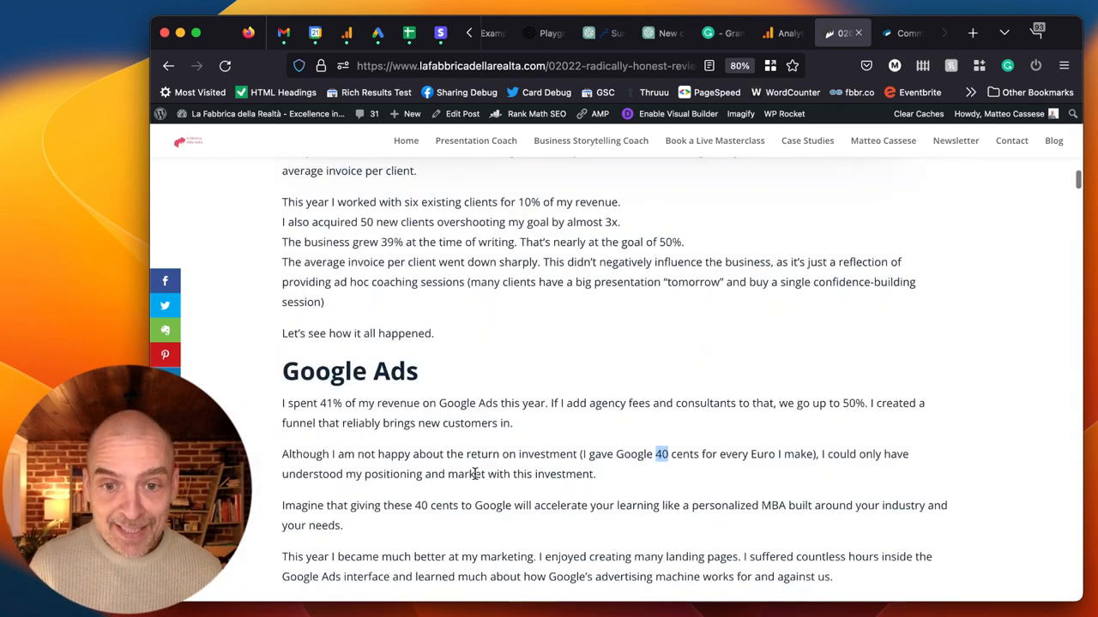
scroll(476, 479, up, 5)
scroll(476, 480, up, 3)
scroll(476, 476, up, 3)
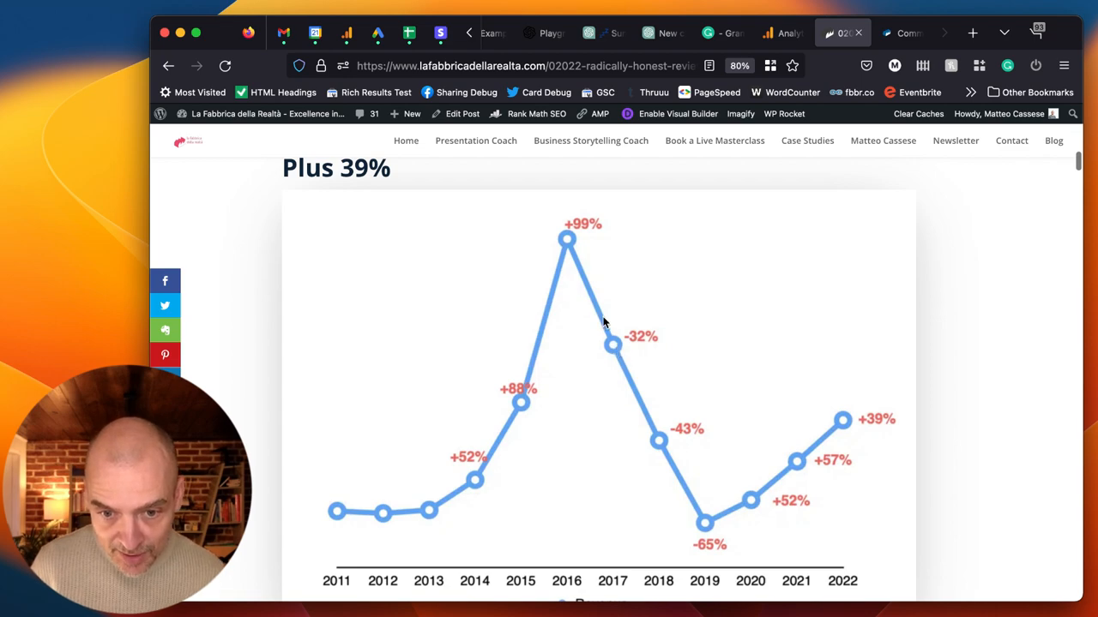
scroll(576, 410, down, 2)
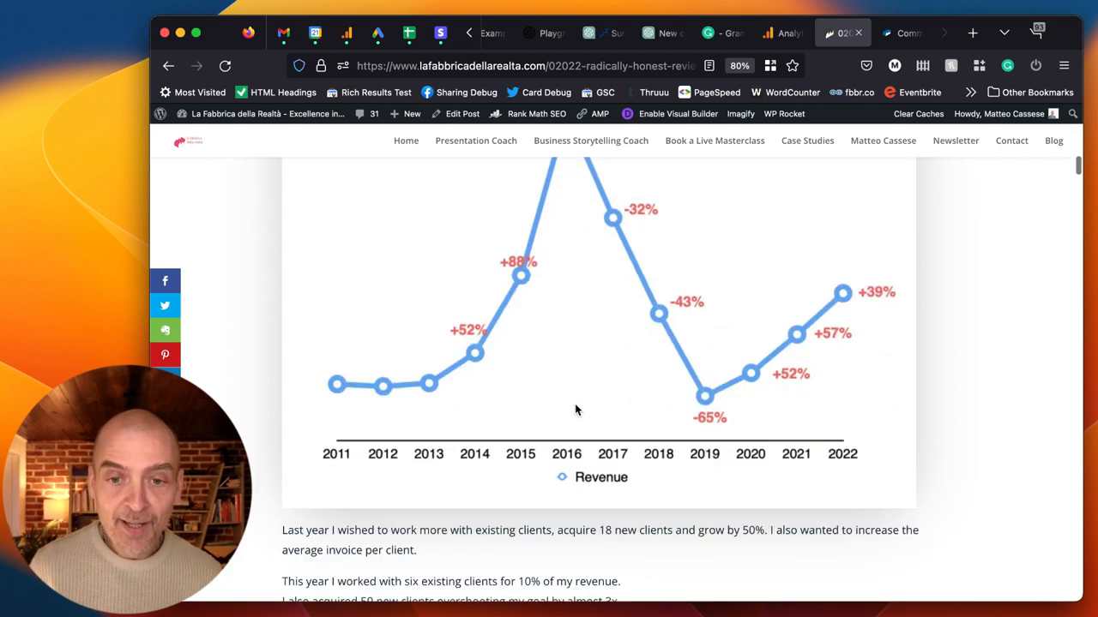
scroll(576, 410, down, 5)
scroll(576, 410, down, 5)
scroll(577, 410, down, 5)
scroll(576, 409, down, 5)
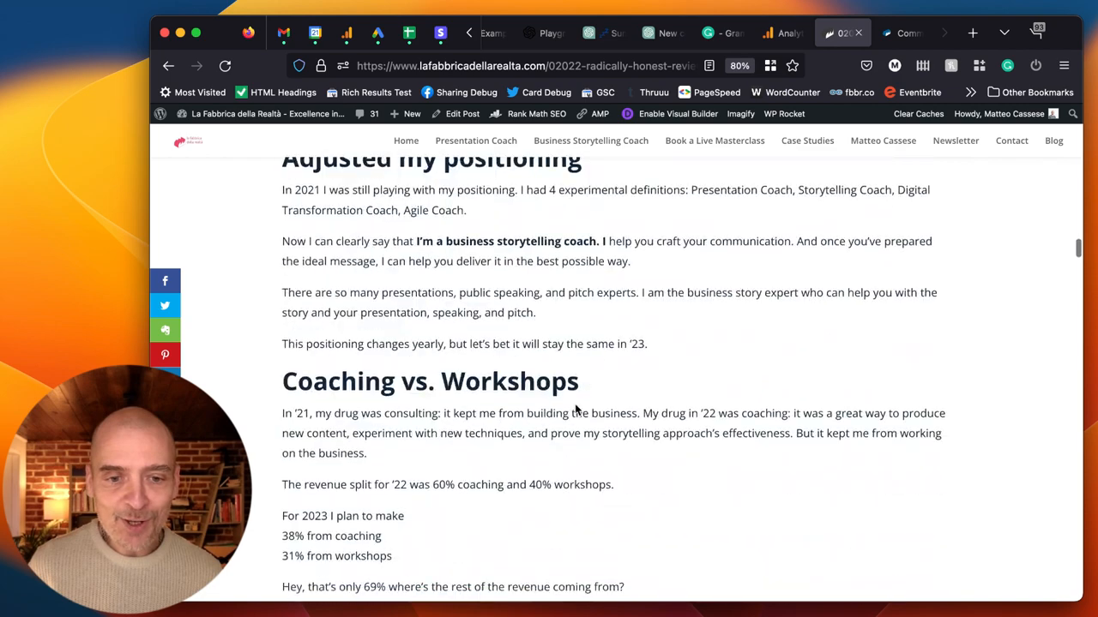
scroll(576, 410, down, 2)
scroll(576, 410, down, 5)
scroll(575, 403, up, 1)
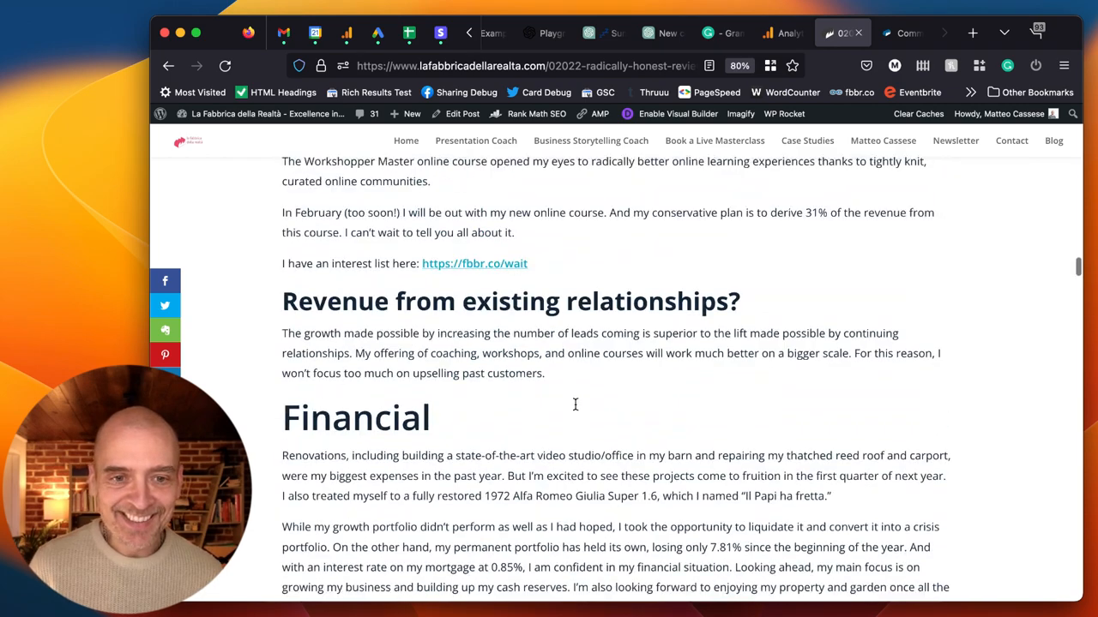
scroll(575, 403, up, 5)
scroll(575, 403, up, 2)
scroll(575, 403, up, 2)
scroll(575, 403, up, 1)
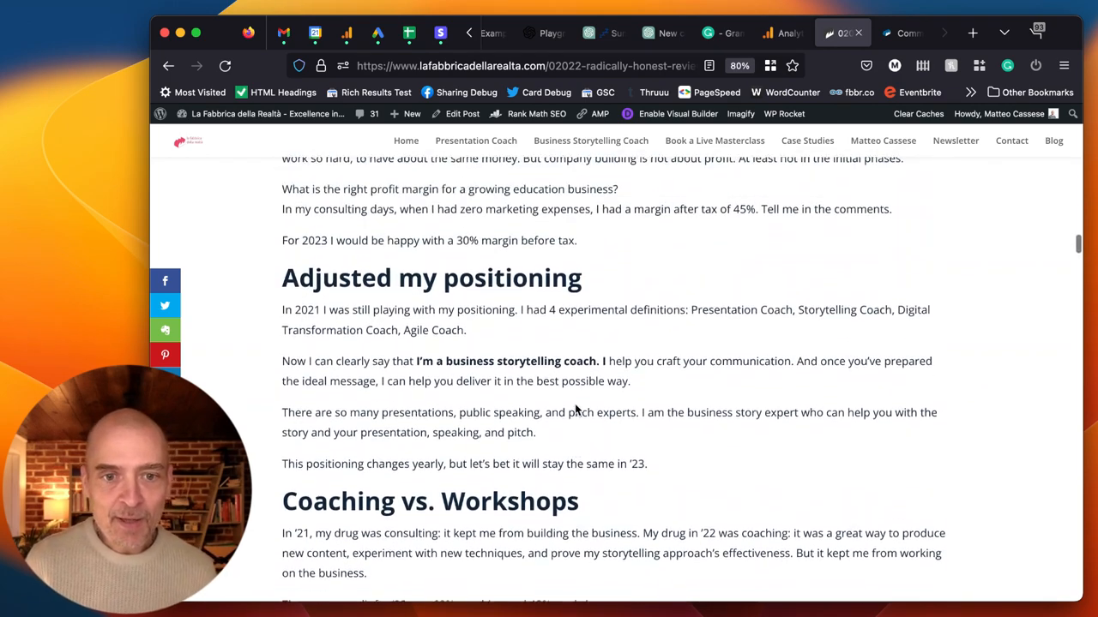
scroll(574, 403, up, 2)
scroll(575, 404, down, 1)
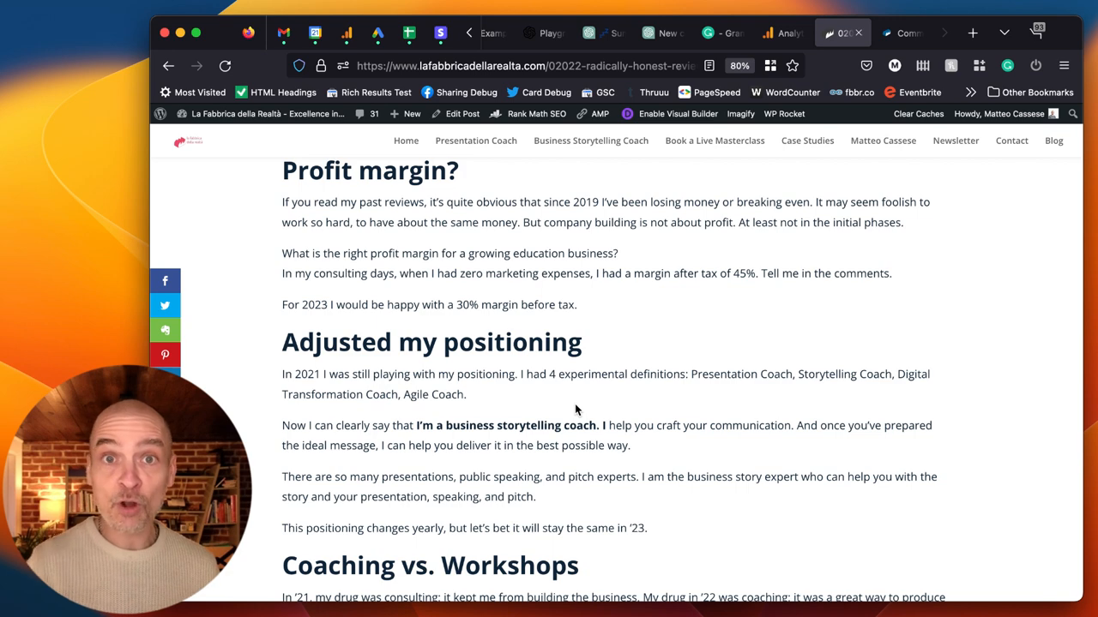
scroll(575, 408, down, 2)
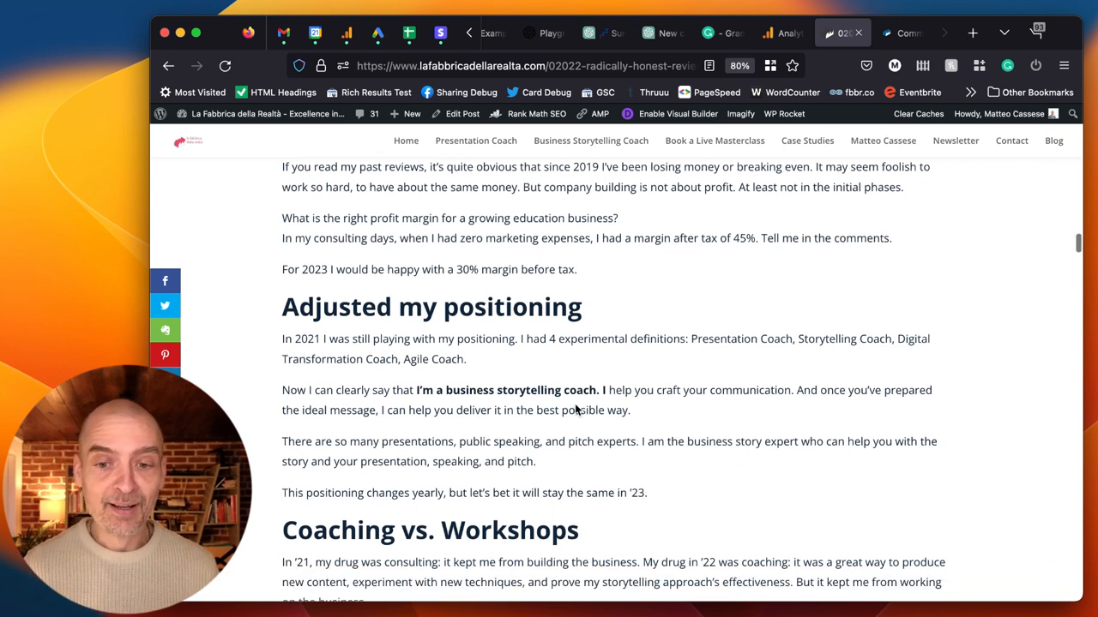
scroll(575, 410, down, 1)
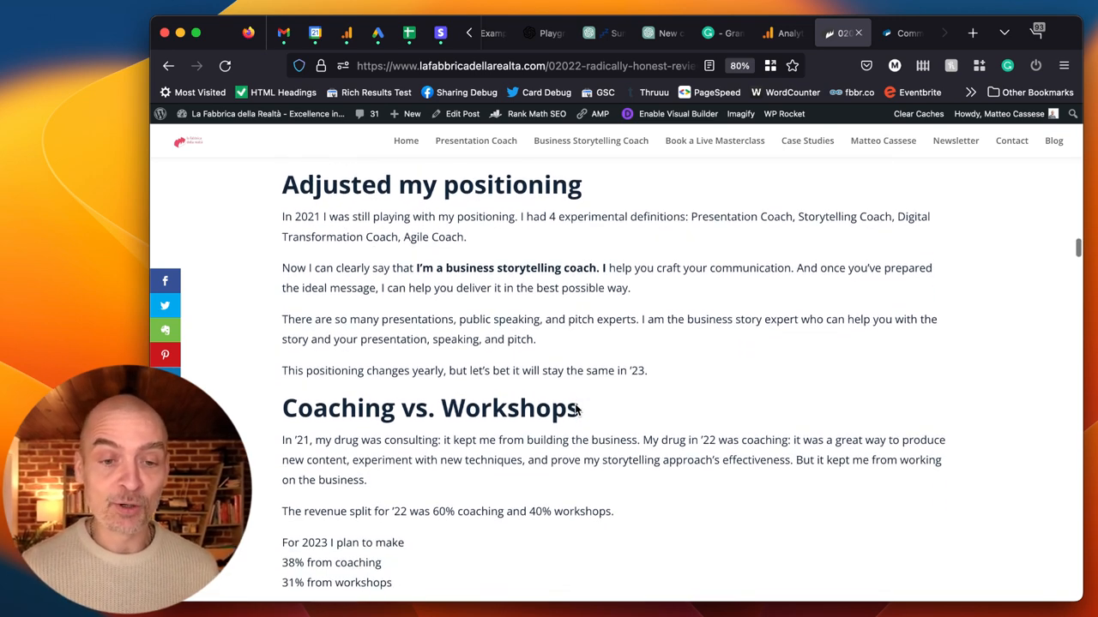
scroll(574, 408, down, 1)
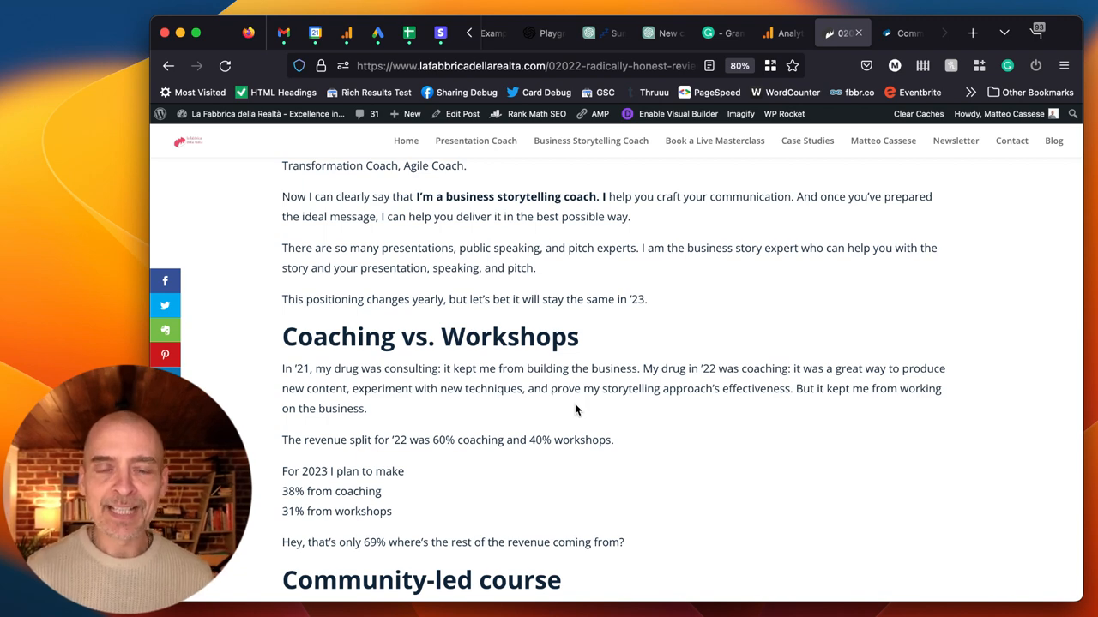
scroll(576, 410, down, 3)
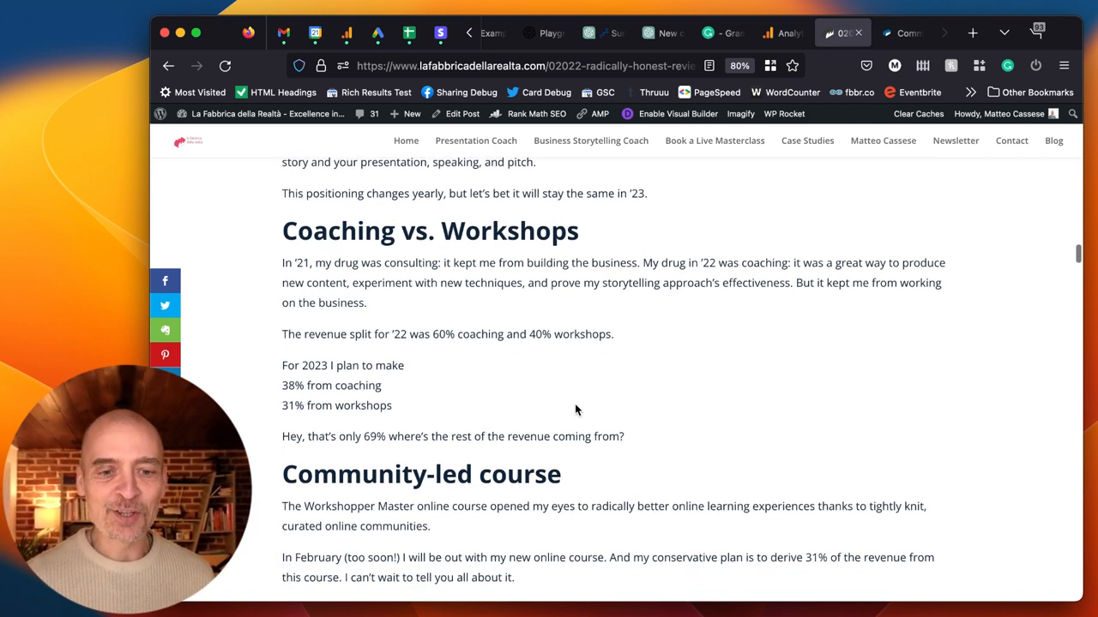
scroll(575, 410, down, 2)
scroll(575, 409, down, 1)
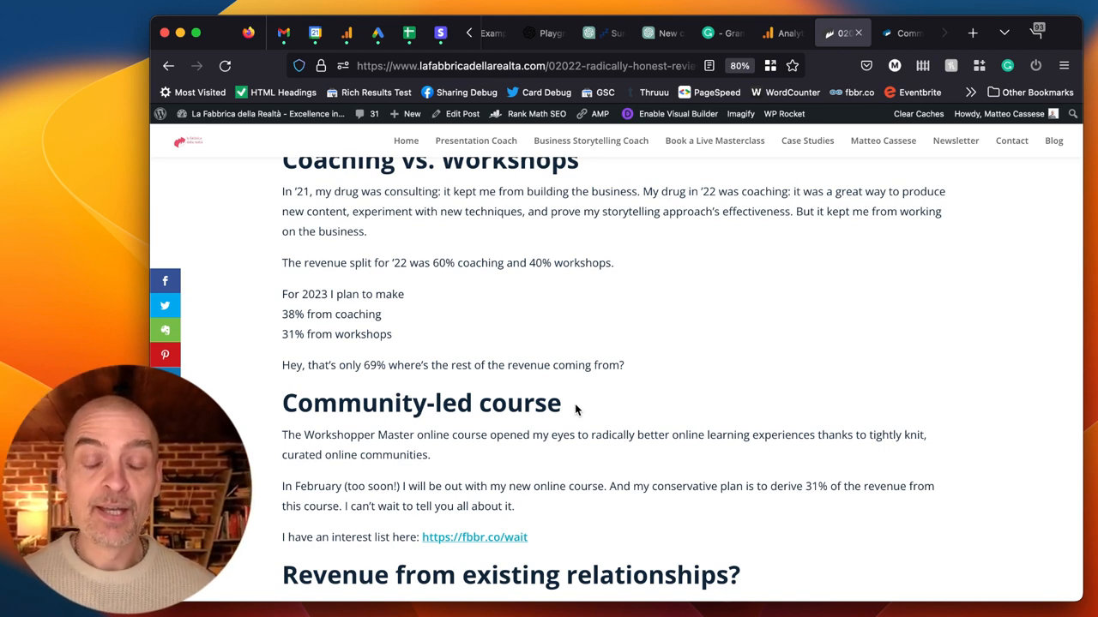
View the fbbr.co/wait course wait-list signup page in a new tab, then return to the blog tab.
right_click(489, 543)
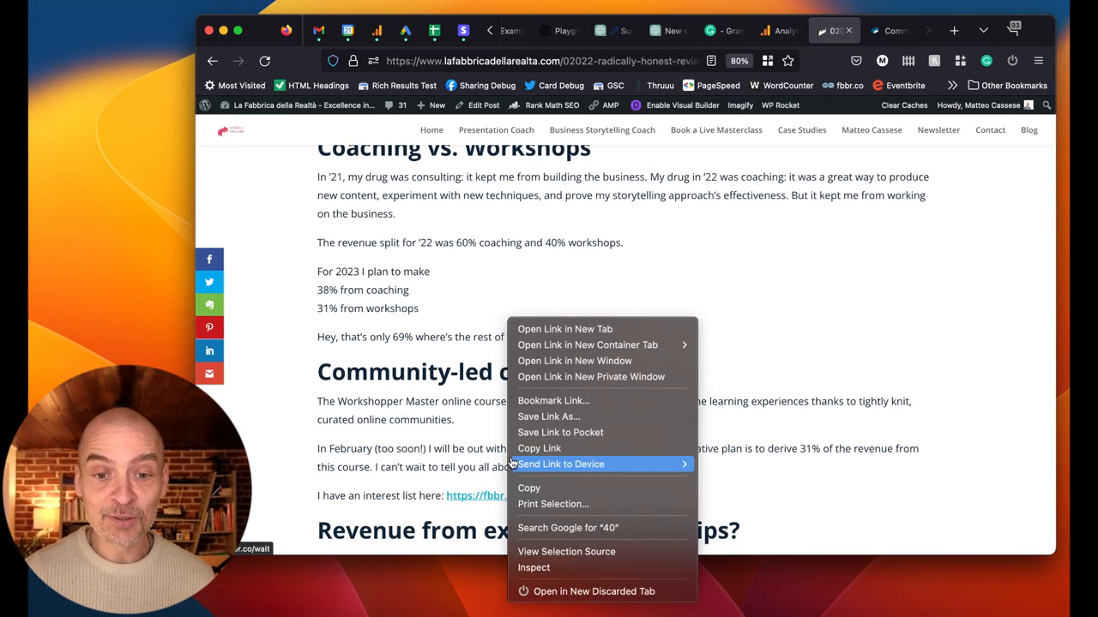
click(548, 329)
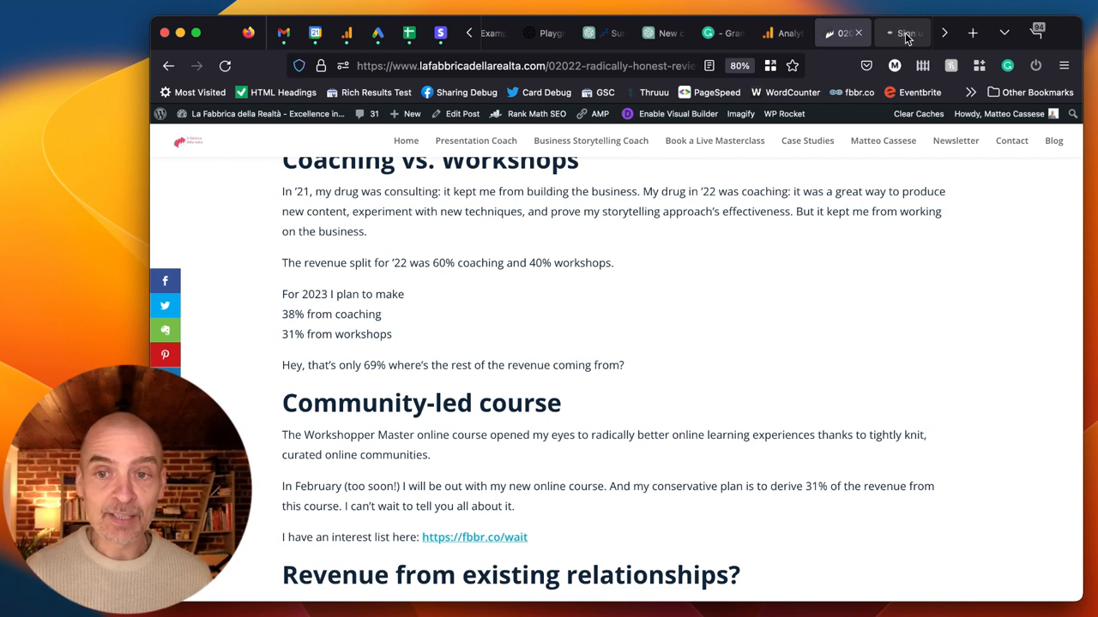
click(906, 35)
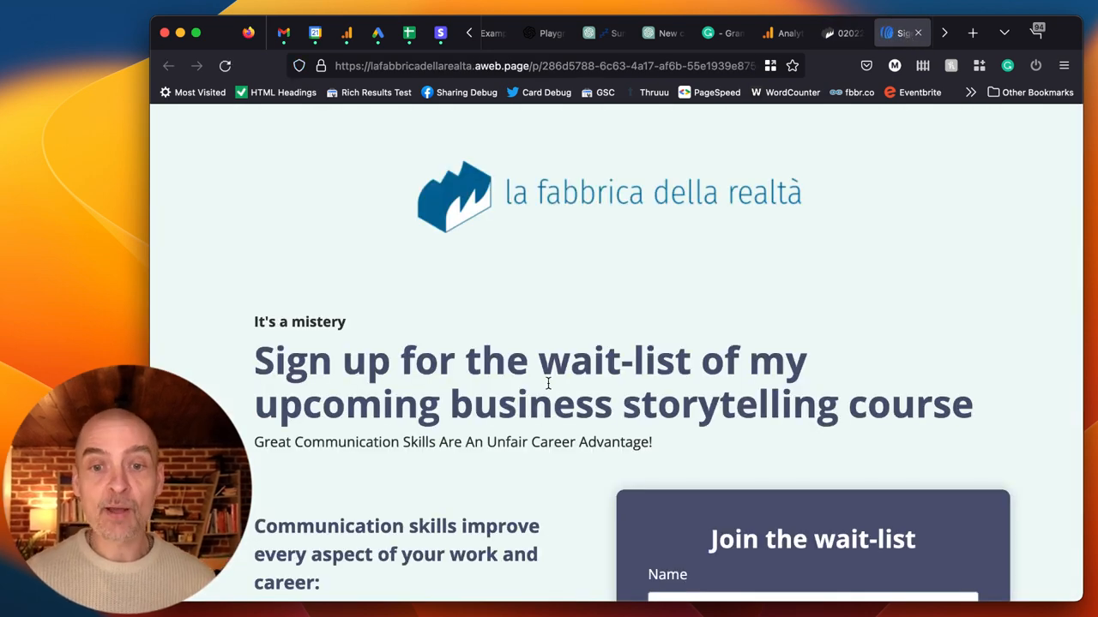
scroll(548, 384, down, 3)
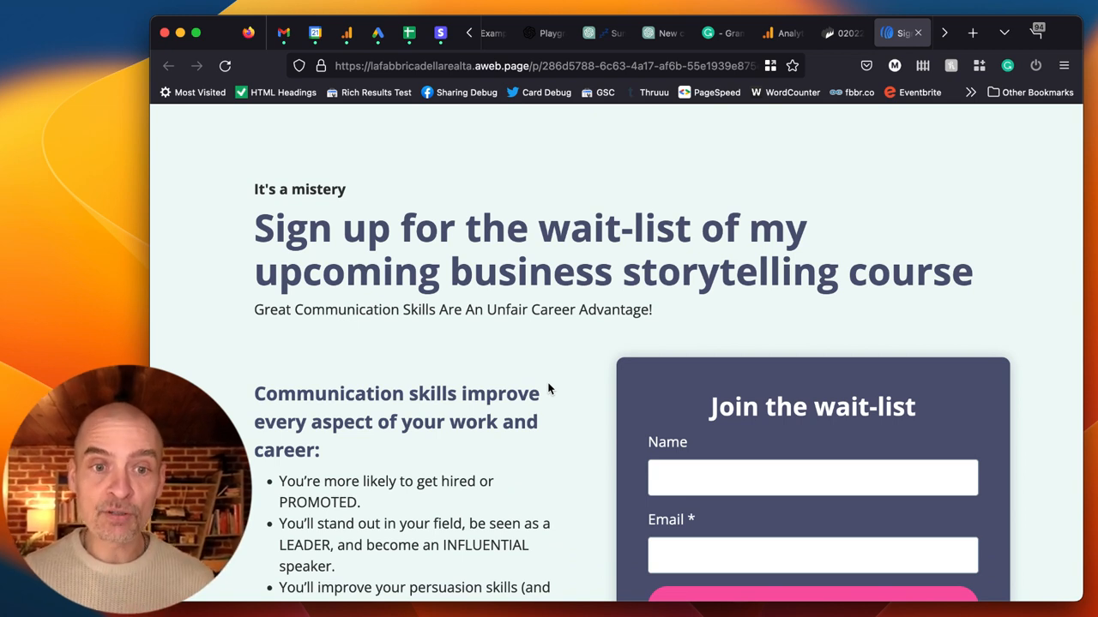
scroll(549, 389, up, 2)
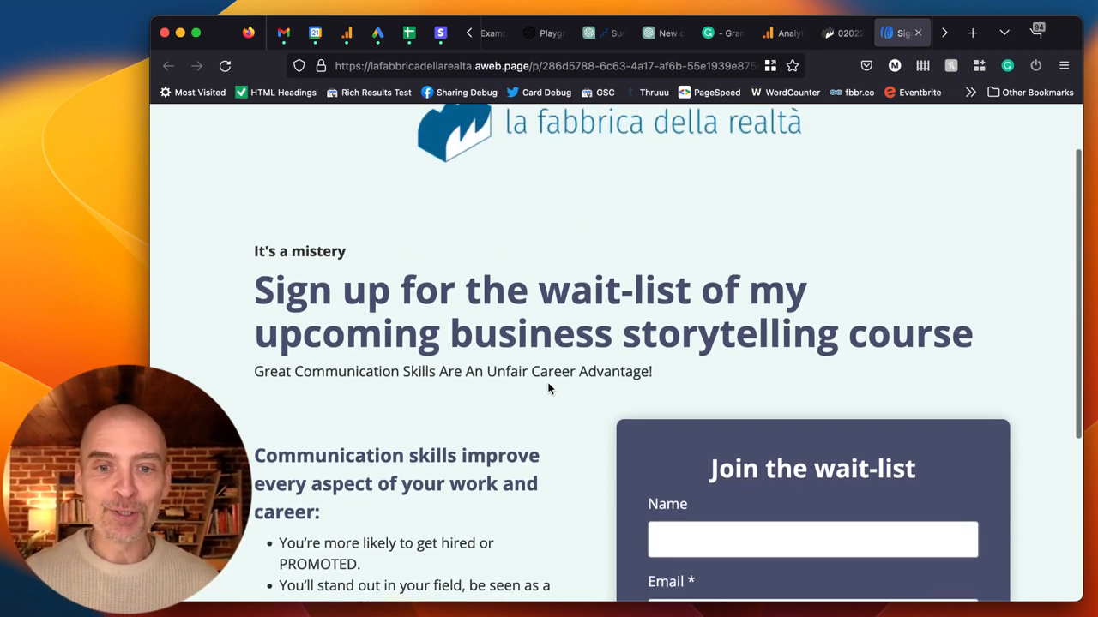
scroll(549, 388, up, 2)
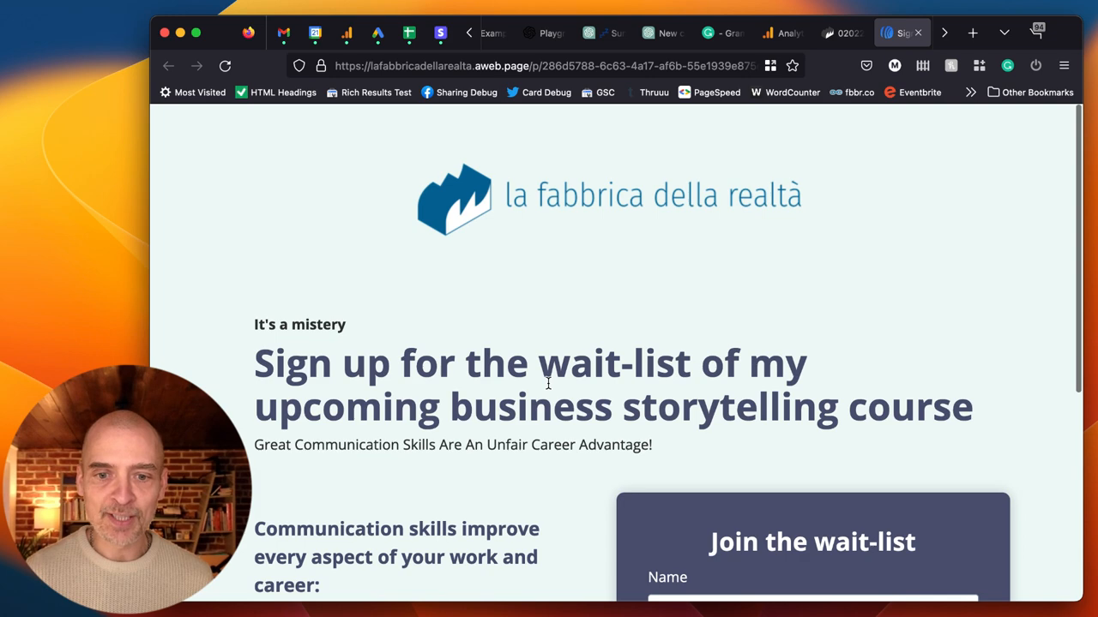
scroll(548, 384, down, 1)
scroll(548, 383, down, 3)
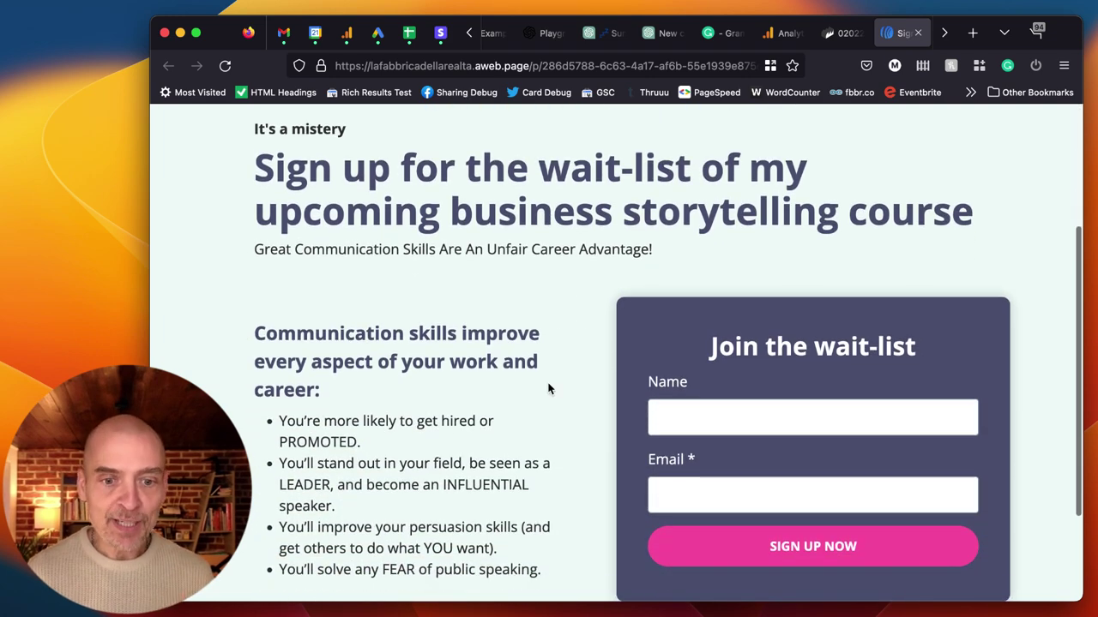
scroll(548, 388, down, 1)
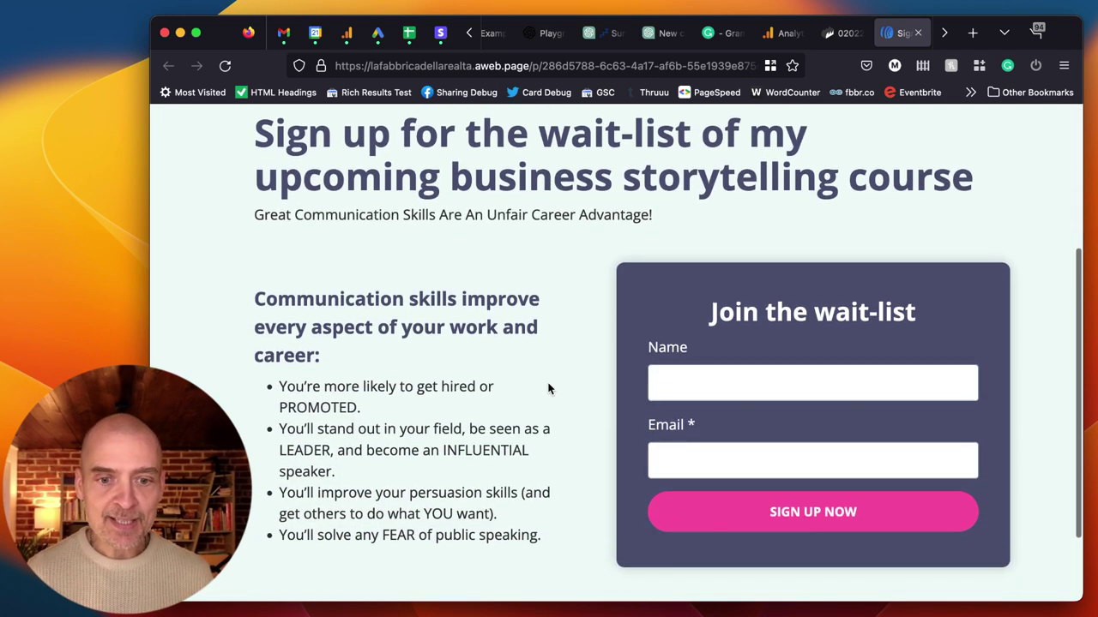
click(841, 33)
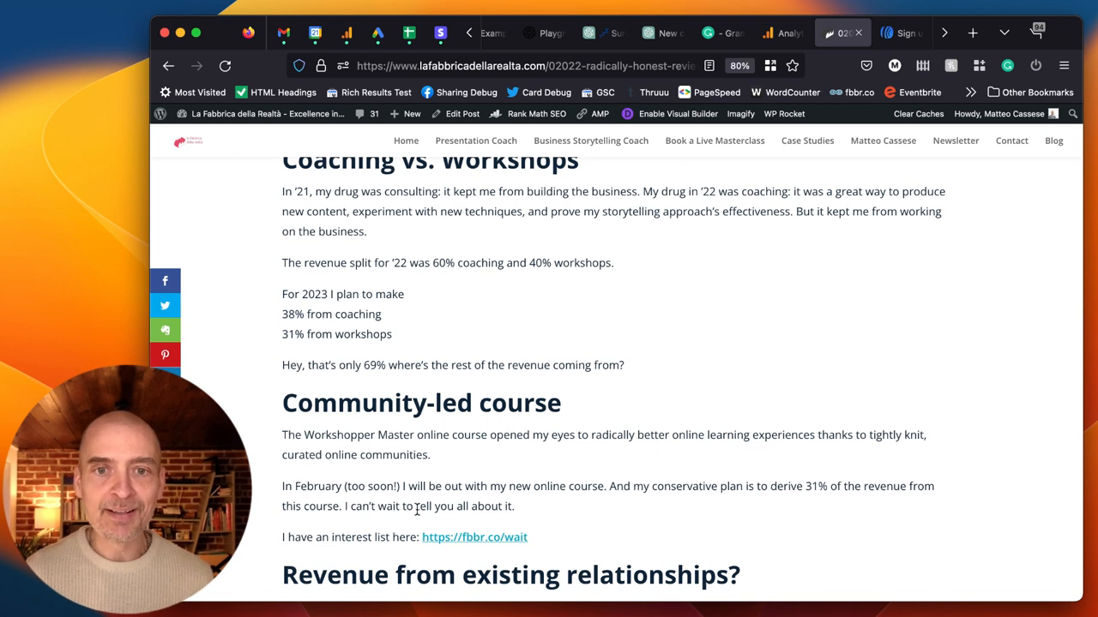
scroll(417, 509, down, 2)
scroll(417, 509, down, 2)
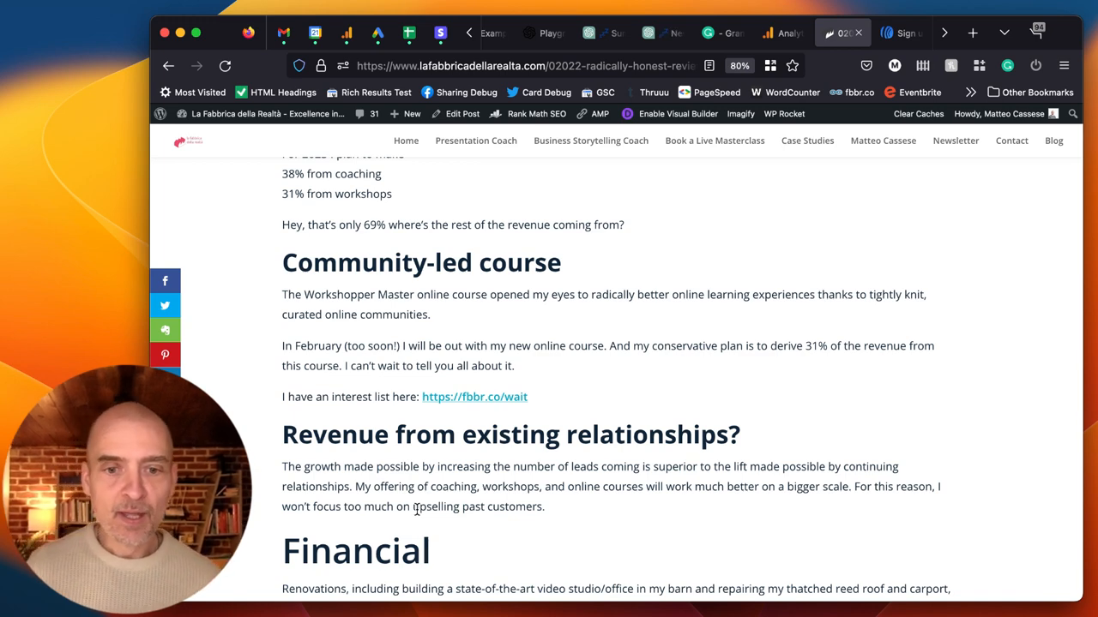
scroll(417, 509, down, 5)
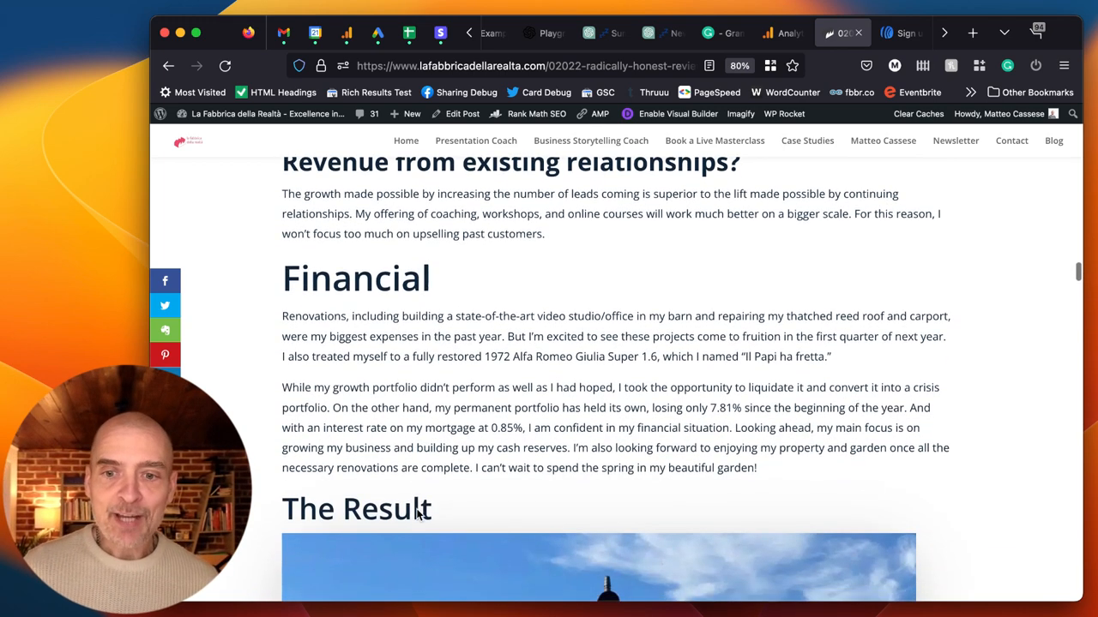
scroll(417, 510, up, 1)
scroll(417, 510, down, 1)
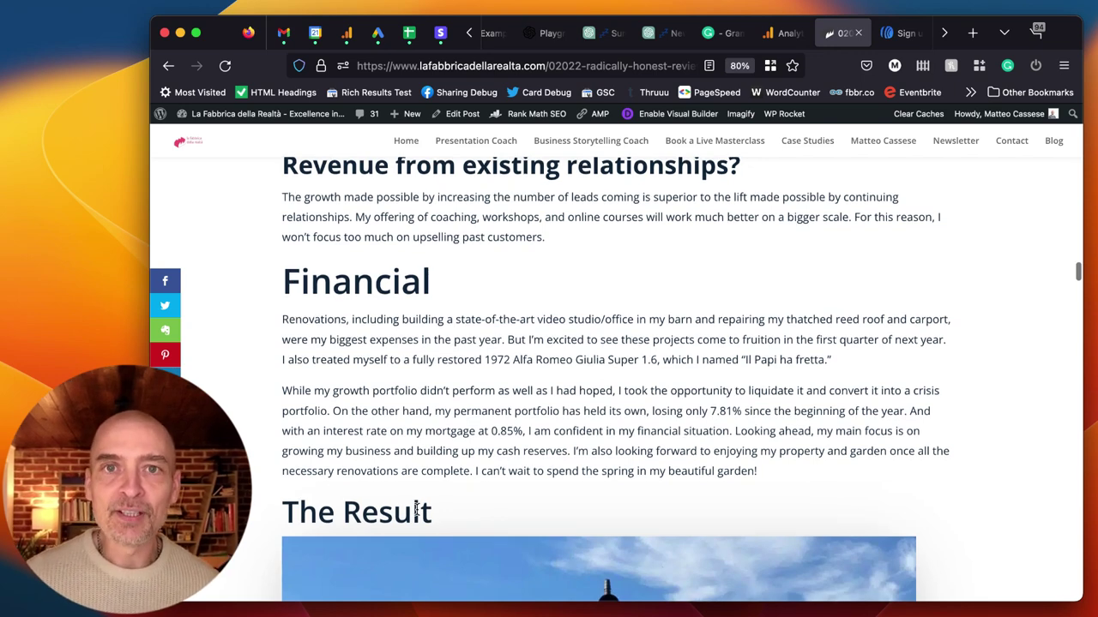
scroll(416, 509, down, 2)
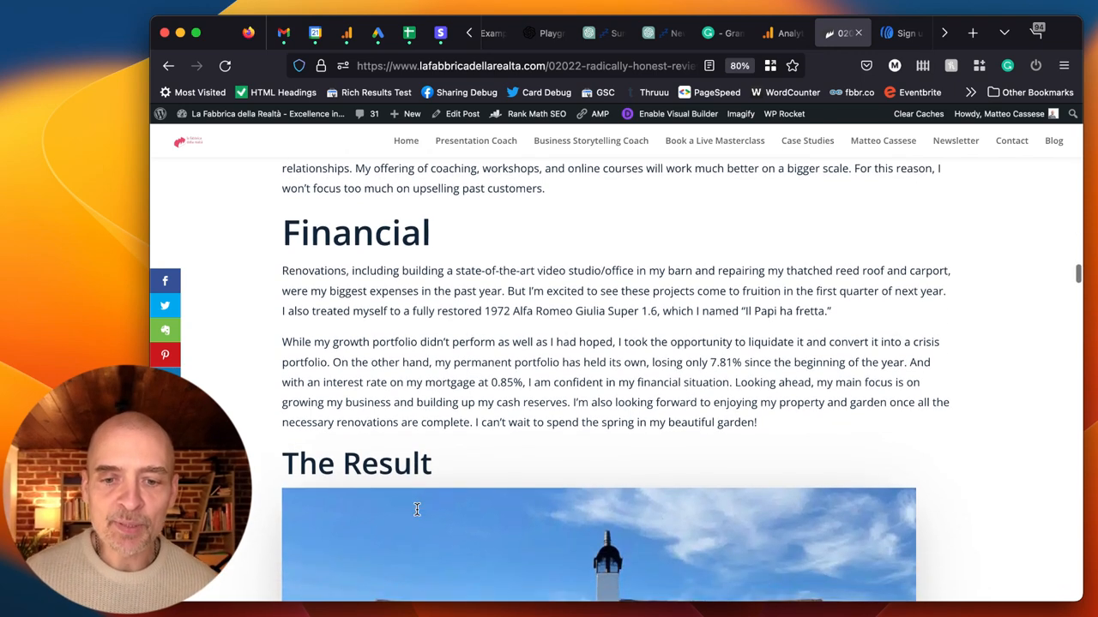
scroll(417, 509, down, 2)
scroll(417, 510, down, 2)
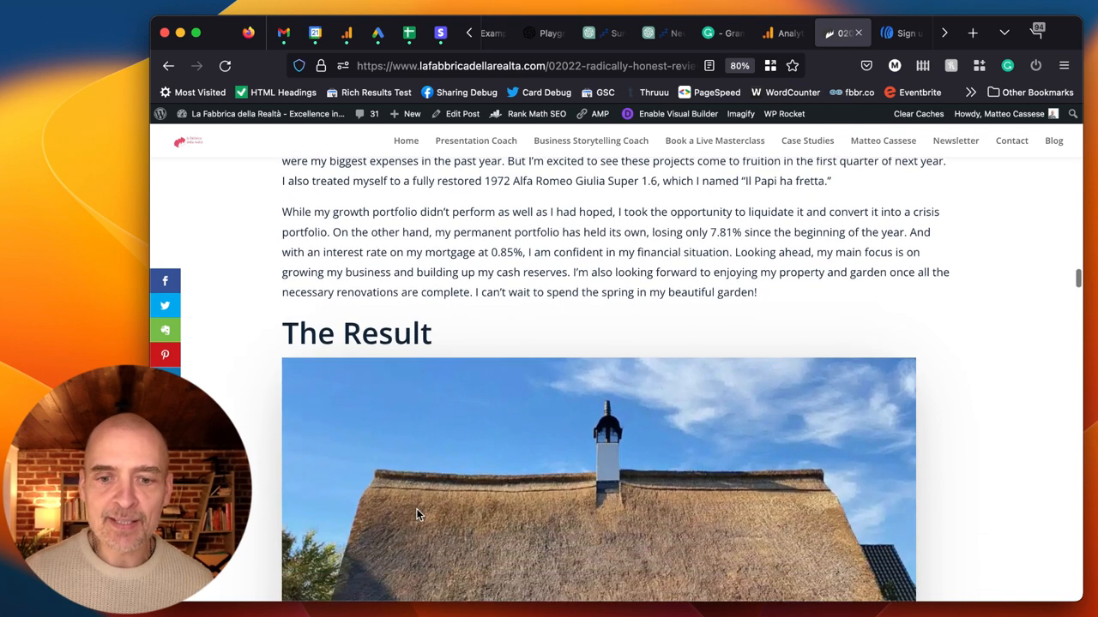
scroll(417, 513, down, 1)
scroll(417, 513, down, 2)
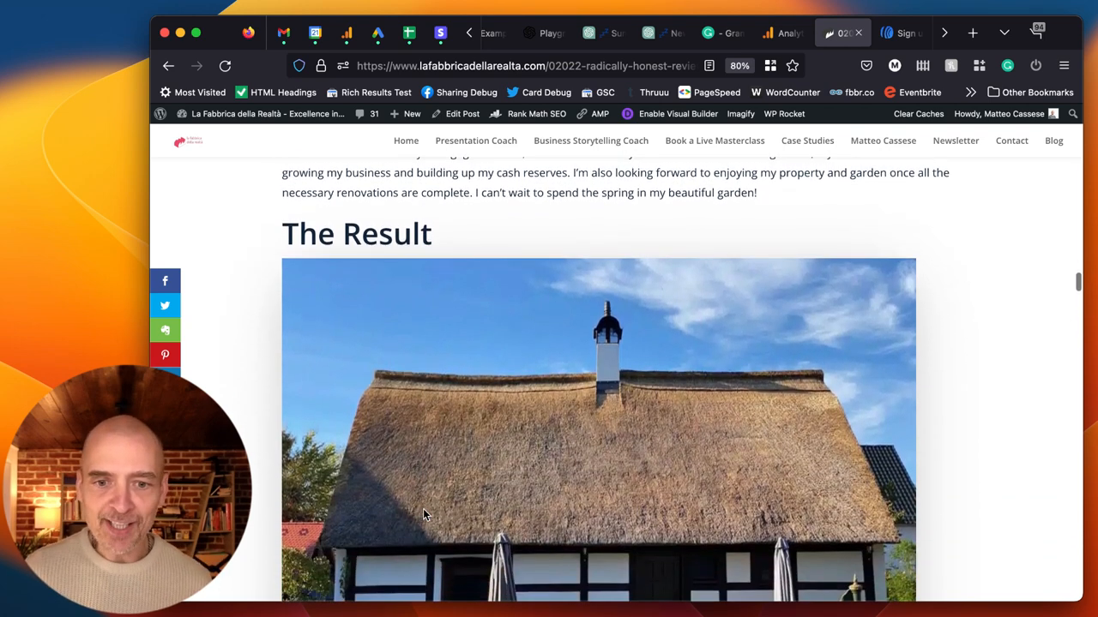
scroll(437, 519, down, 1)
scroll(439, 523, down, 1)
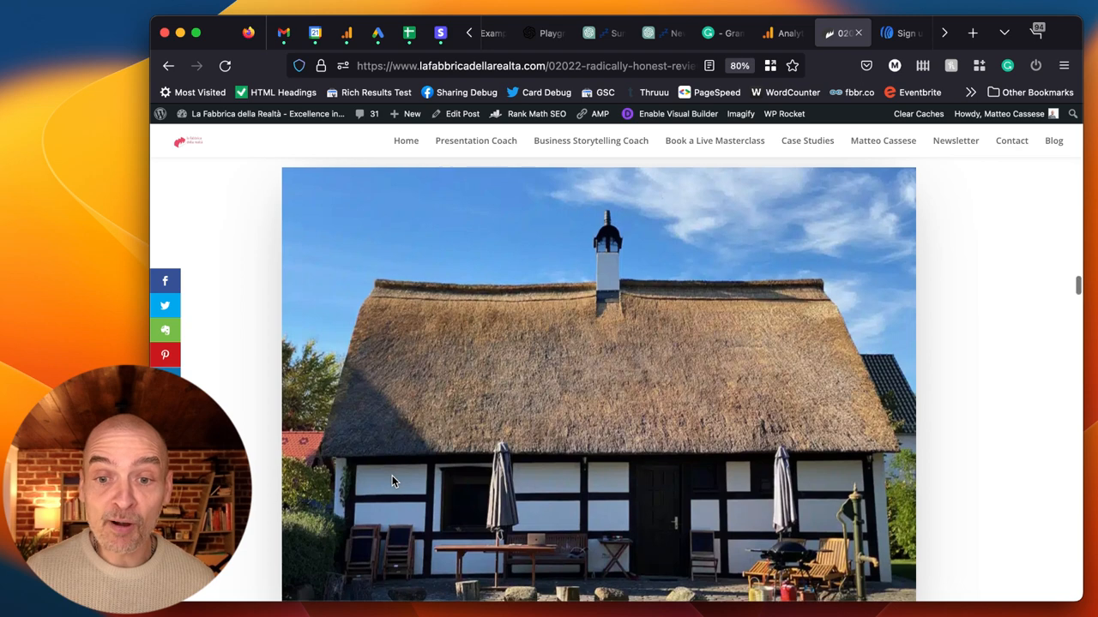
scroll(429, 467, down, 1)
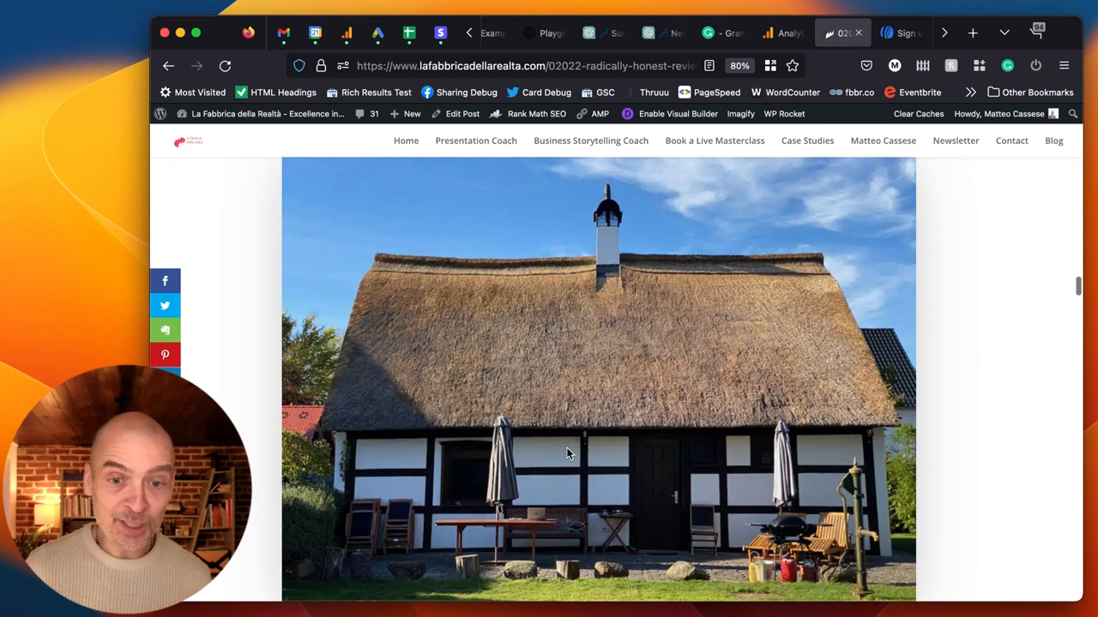
scroll(566, 452, down, 2)
scroll(566, 453, down, 3)
scroll(566, 453, down, 2)
scroll(566, 453, down, 2)
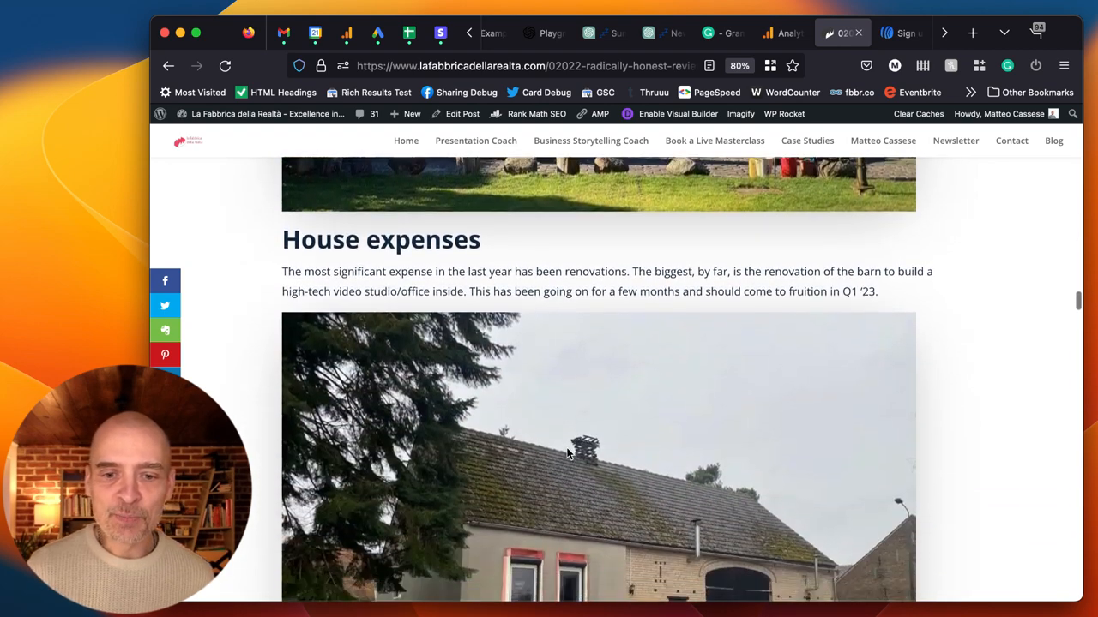
scroll(566, 453, down, 2)
scroll(566, 453, down, 2)
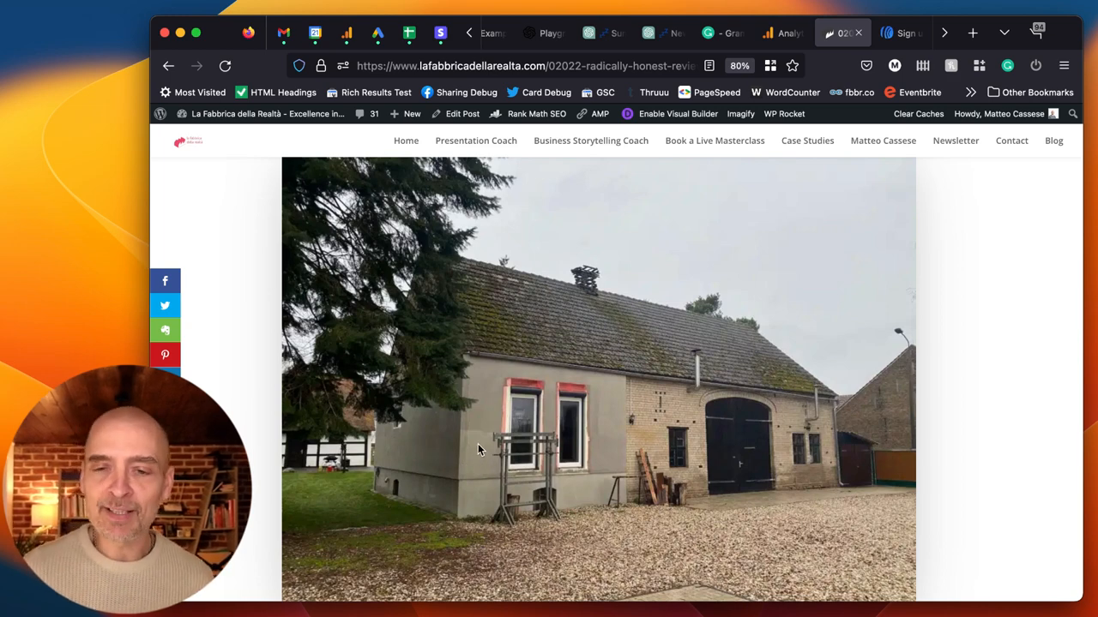
scroll(477, 447, down, 3)
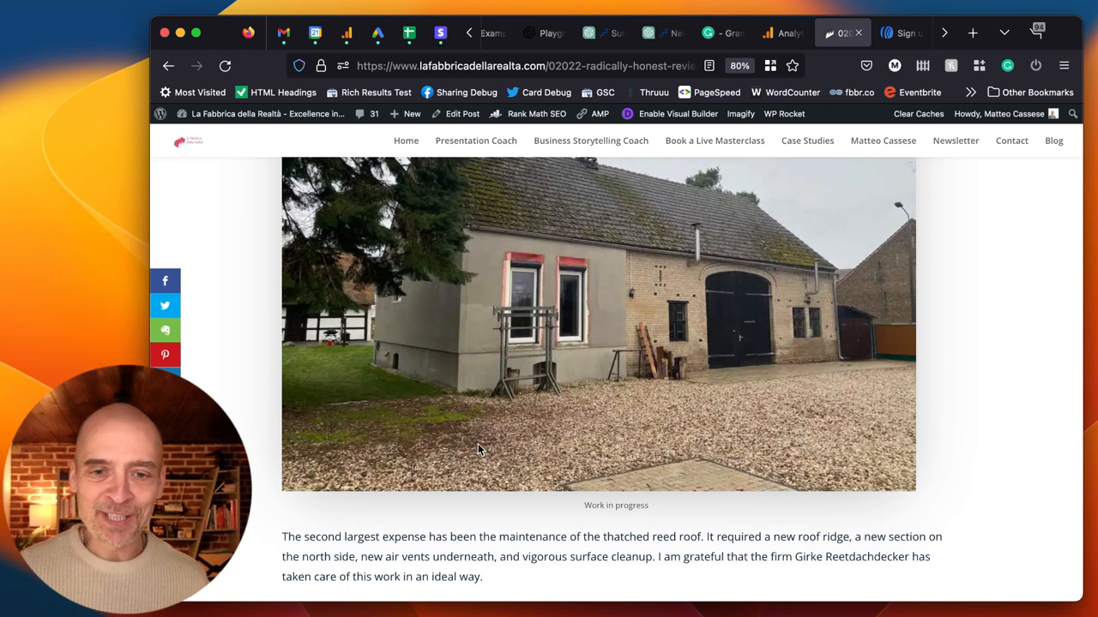
scroll(478, 448, down, 1)
scroll(478, 446, down, 3)
scroll(478, 446, down, 2)
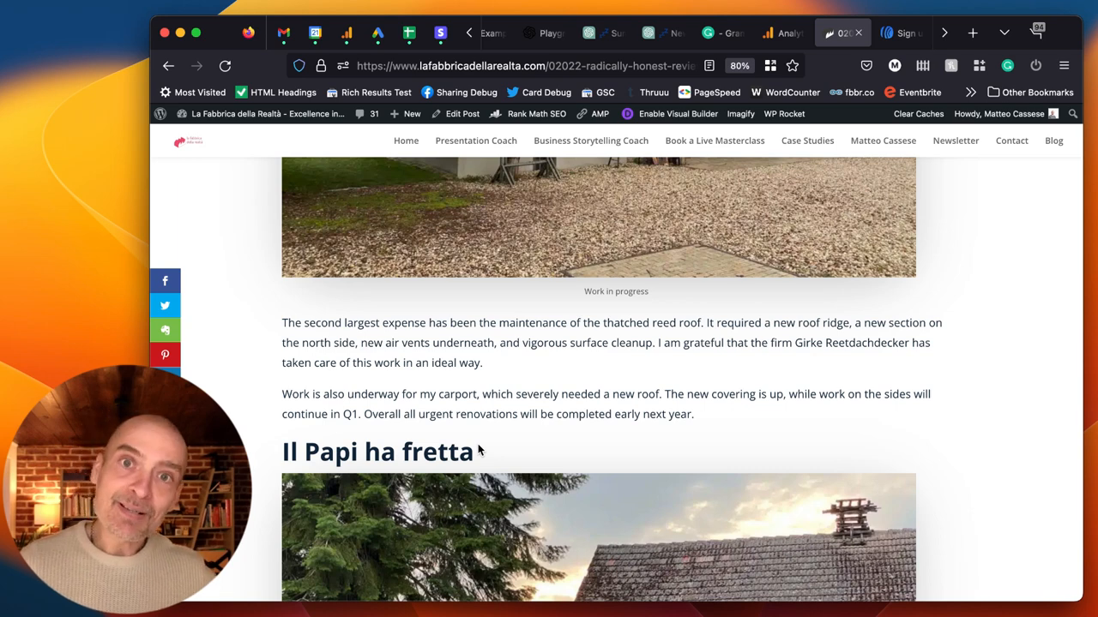
scroll(478, 449, down, 2)
scroll(478, 448, down, 3)
scroll(477, 448, down, 2)
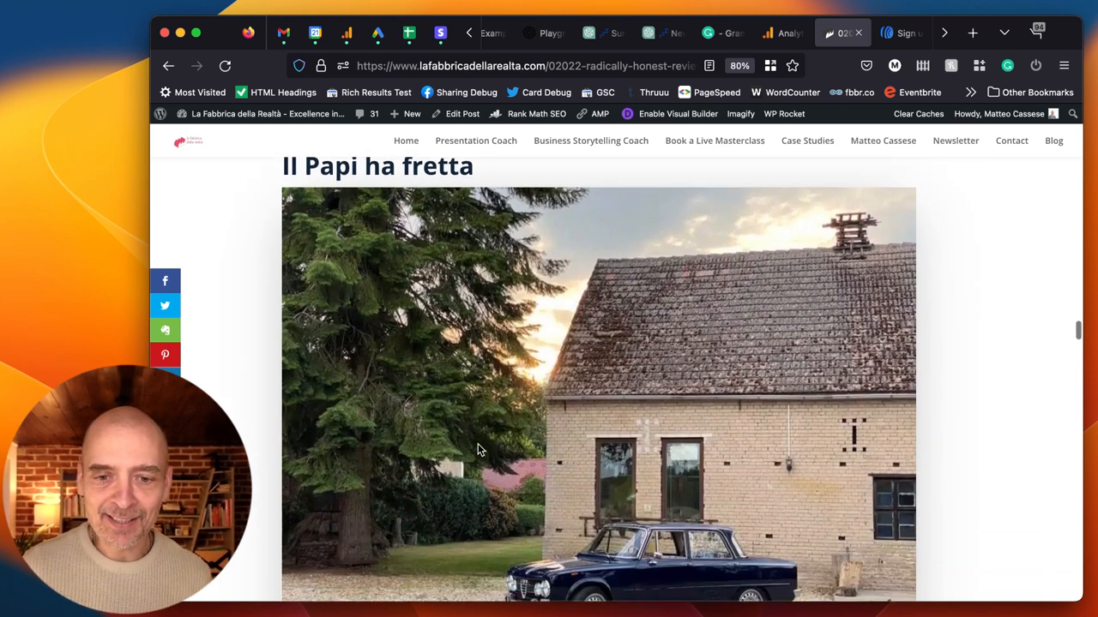
scroll(478, 448, down, 2)
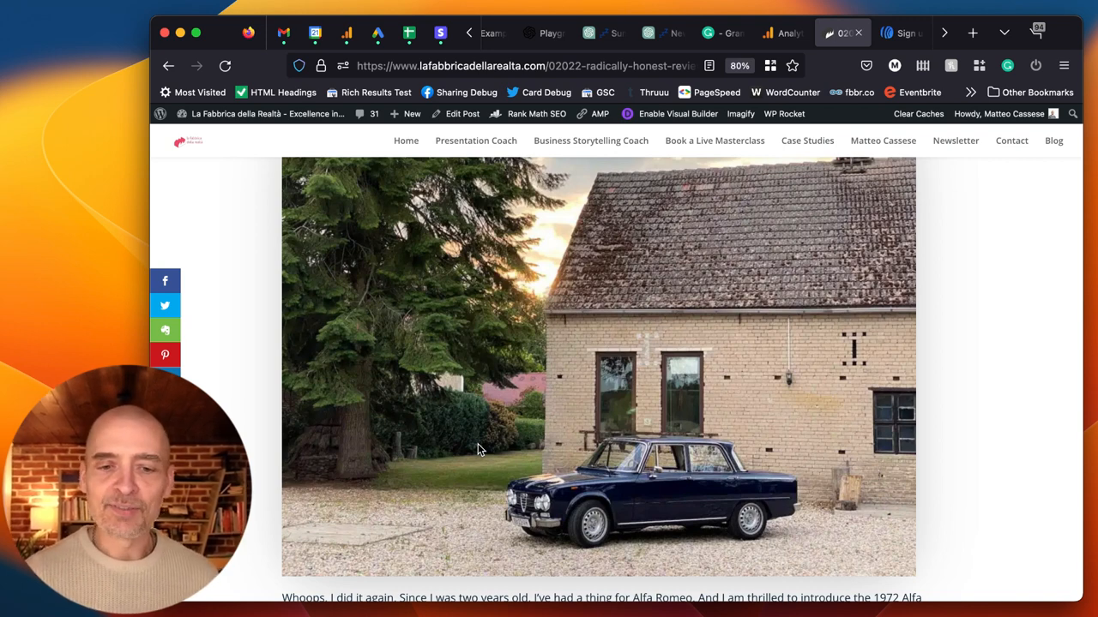
scroll(484, 455, down, 1)
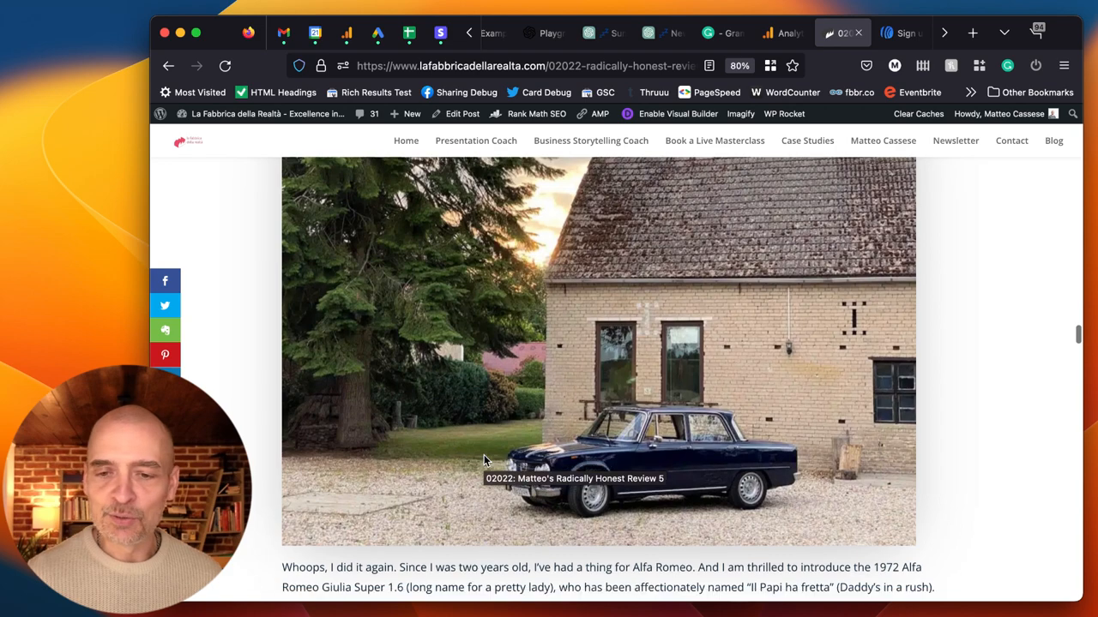
scroll(483, 455, down, 1)
scroll(484, 459, down, 1)
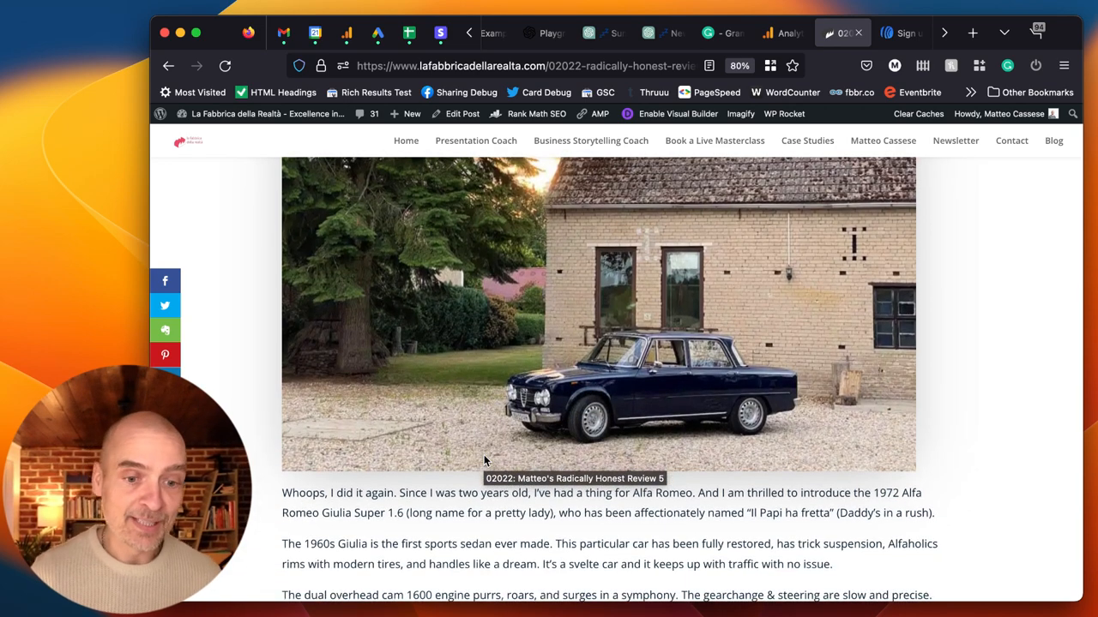
scroll(484, 460, down, 1)
scroll(483, 461, down, 1)
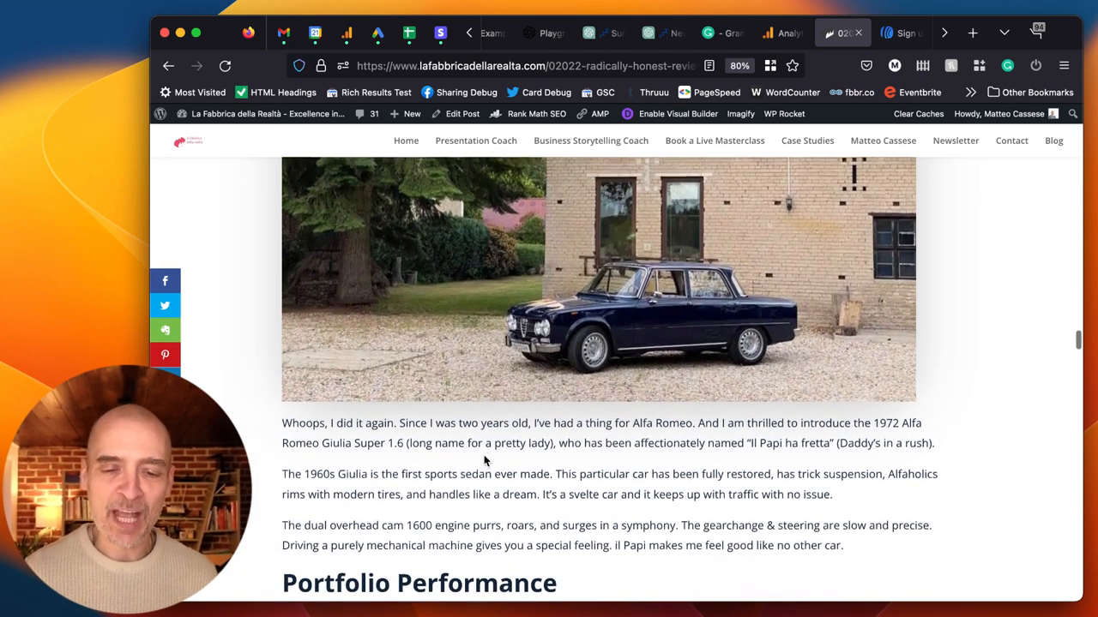
scroll(484, 457, down, 1)
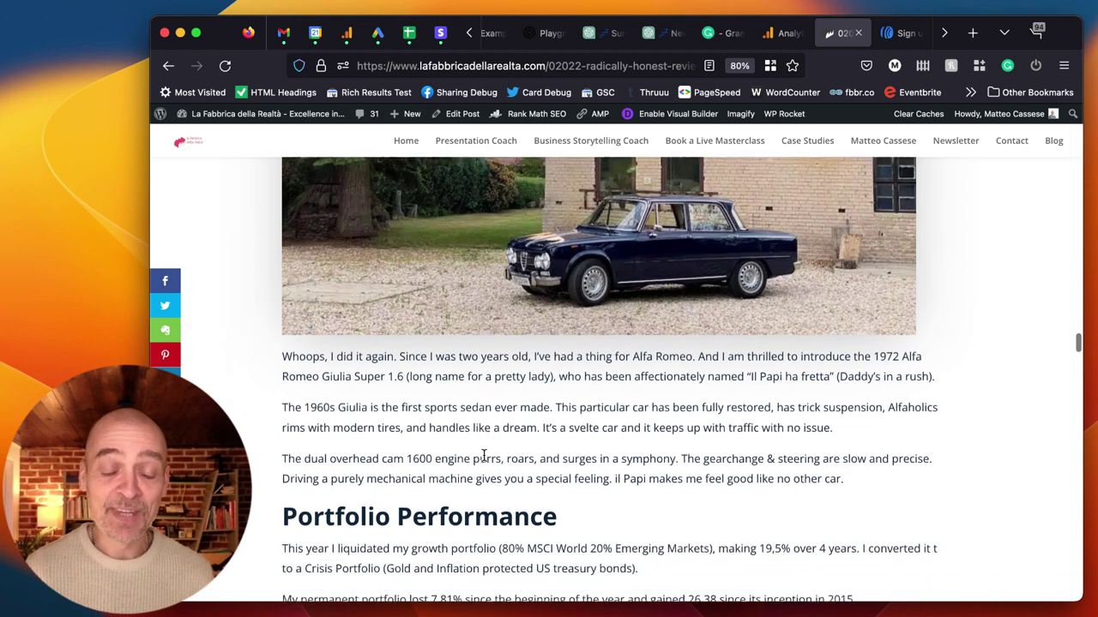
scroll(483, 457, down, 2)
scroll(484, 457, down, 2)
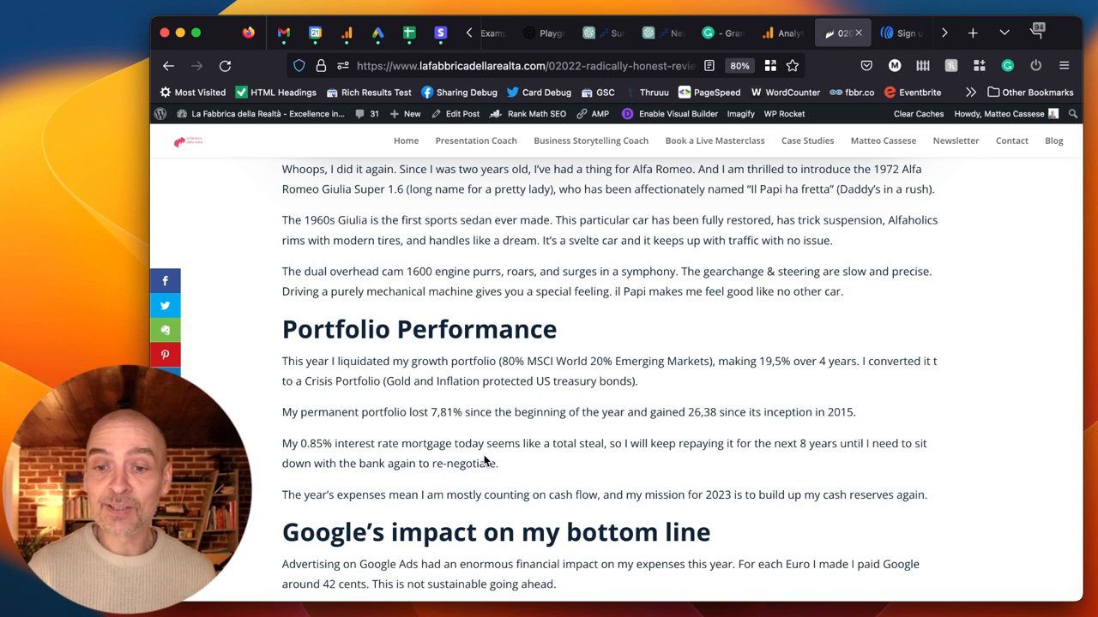
scroll(484, 458, down, 1)
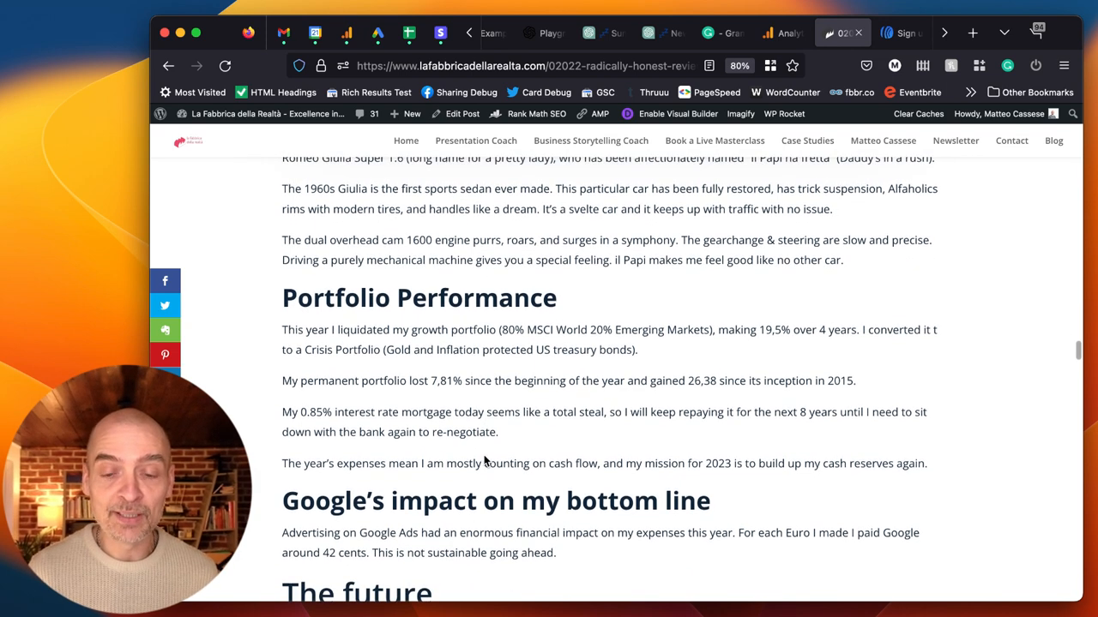
scroll(485, 461, down, 3)
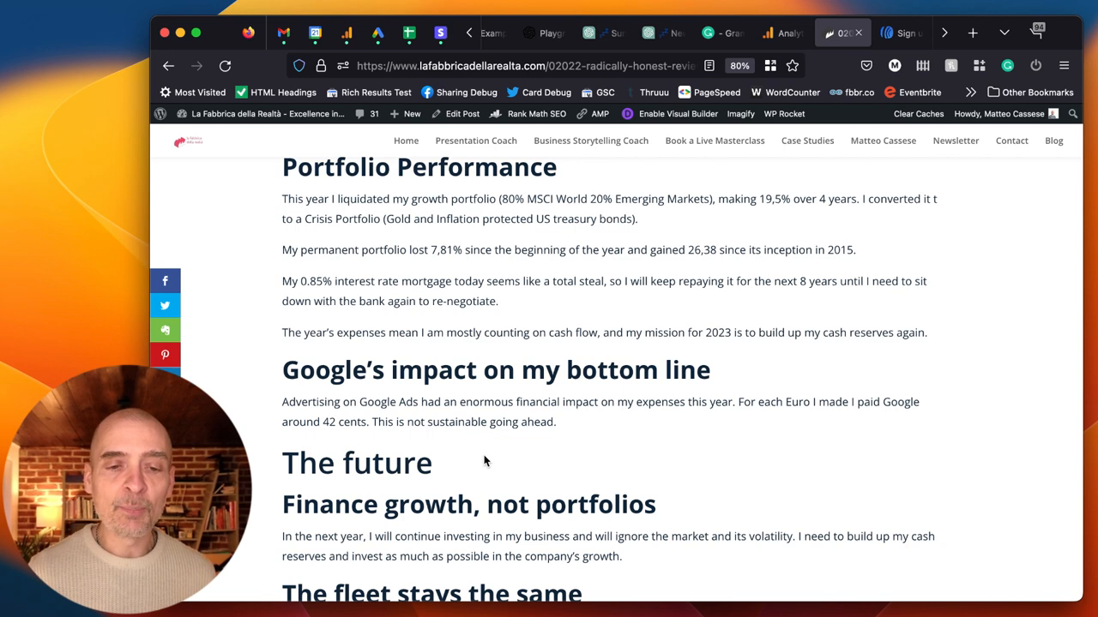
scroll(484, 462, down, 1)
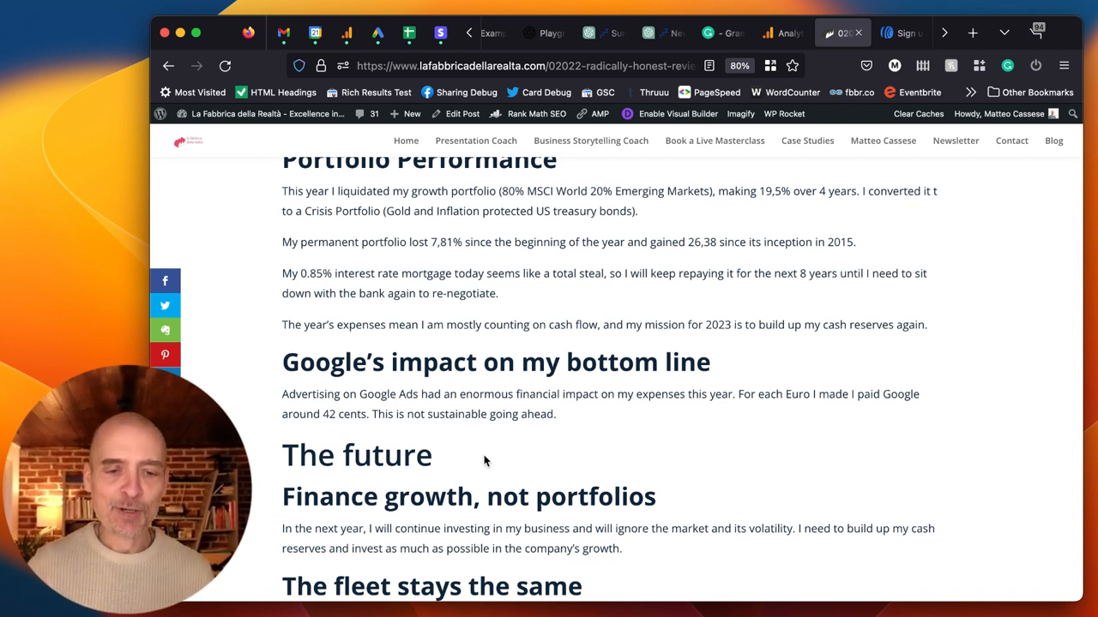
scroll(484, 461, down, 1)
scroll(484, 461, down, 1)
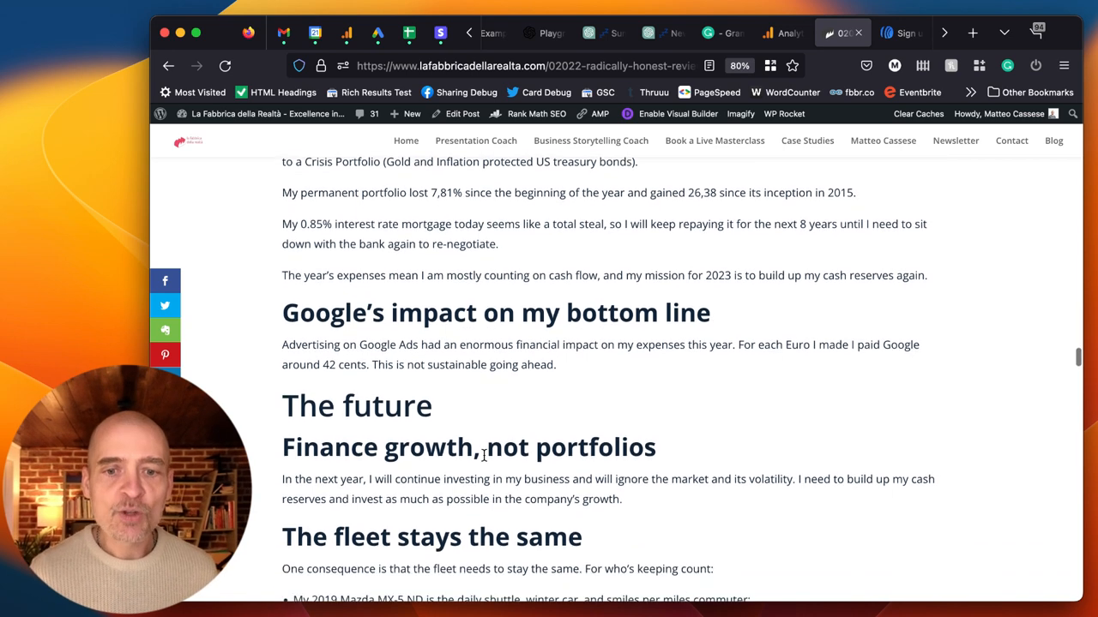
scroll(484, 459, down, 1)
scroll(484, 455, down, 1)
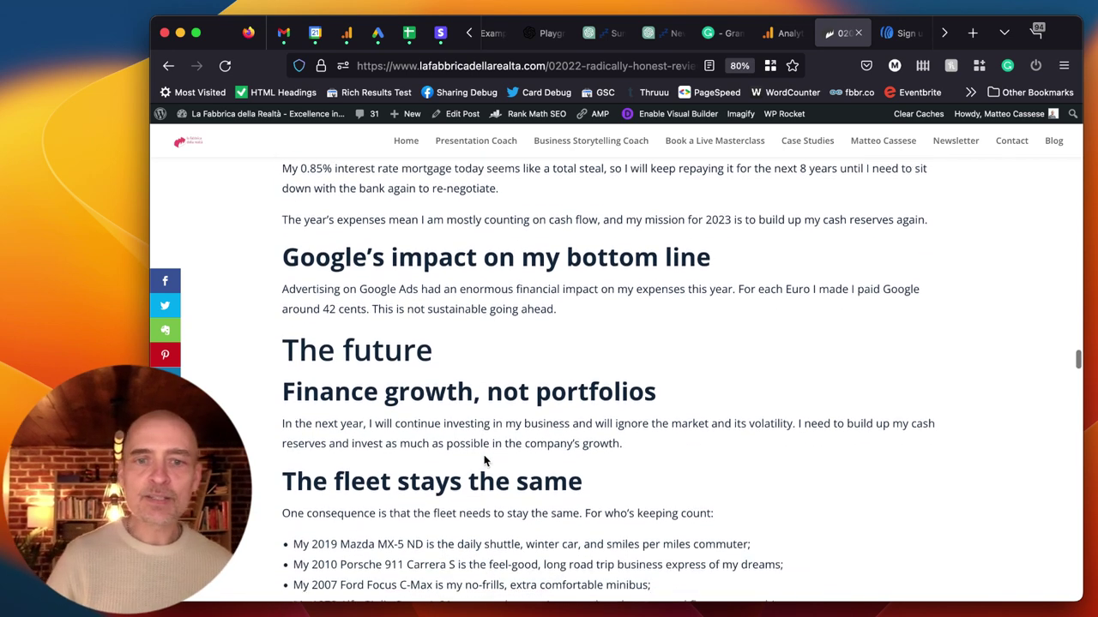
scroll(484, 456, down, 1)
scroll(483, 455, down, 1)
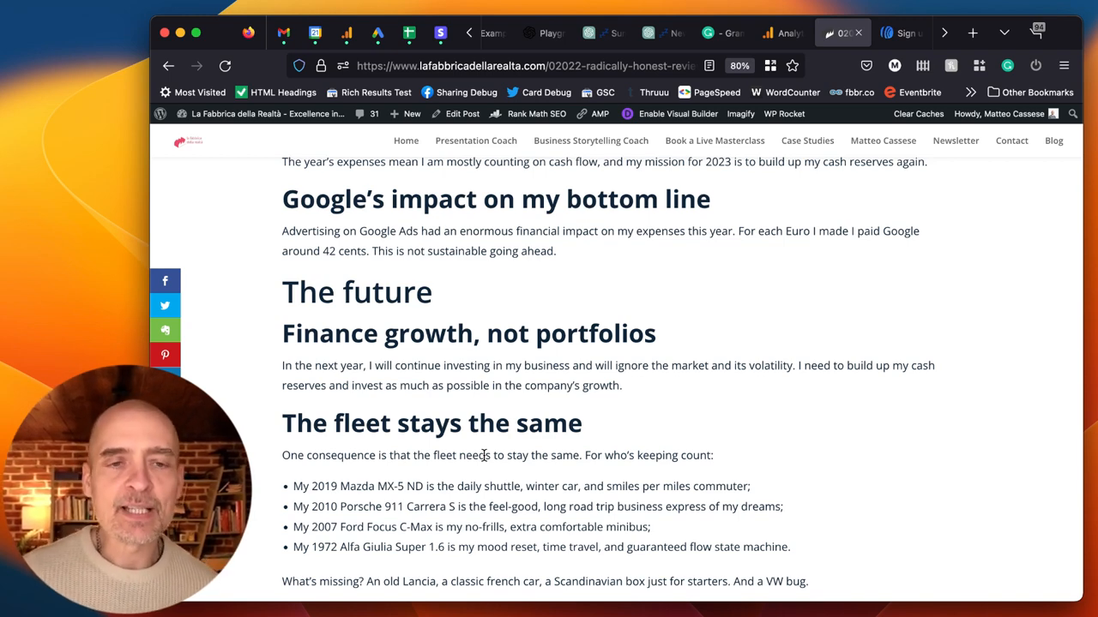
scroll(484, 456, down, 1)
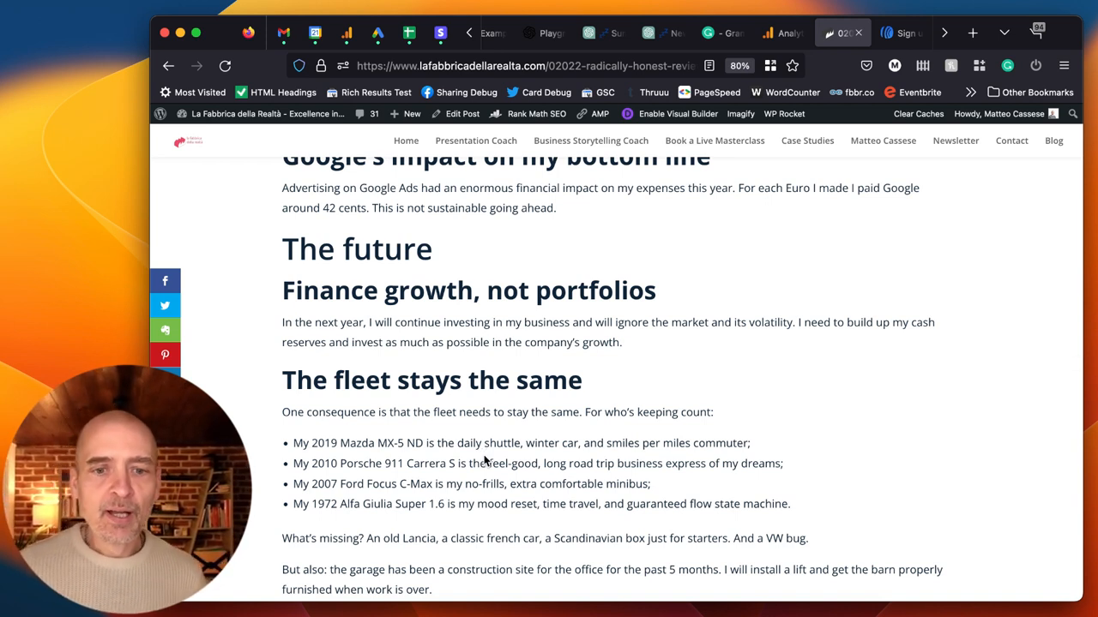
scroll(484, 460, down, 1)
scroll(485, 461, down, 1)
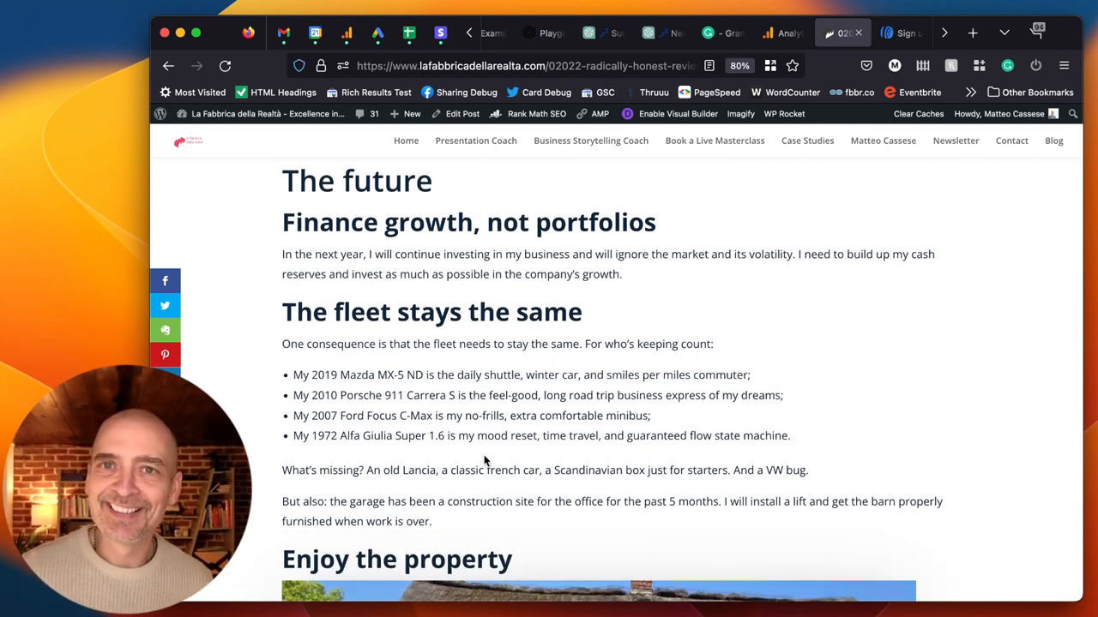
scroll(485, 461, down, 2)
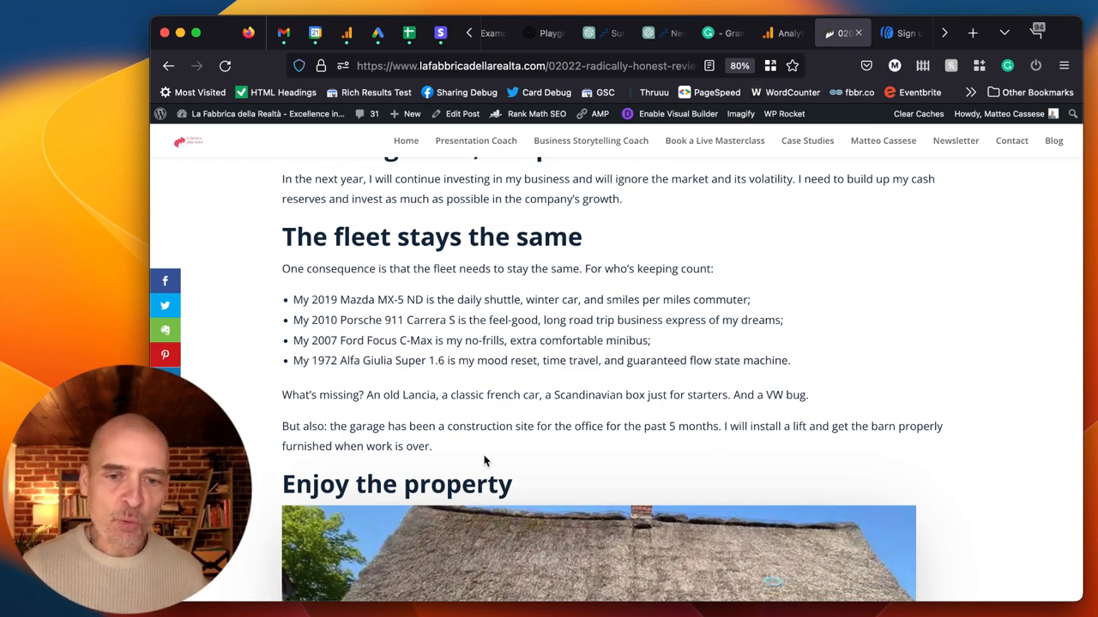
scroll(484, 461, down, 1)
scroll(483, 462, down, 1)
scroll(484, 461, down, 2)
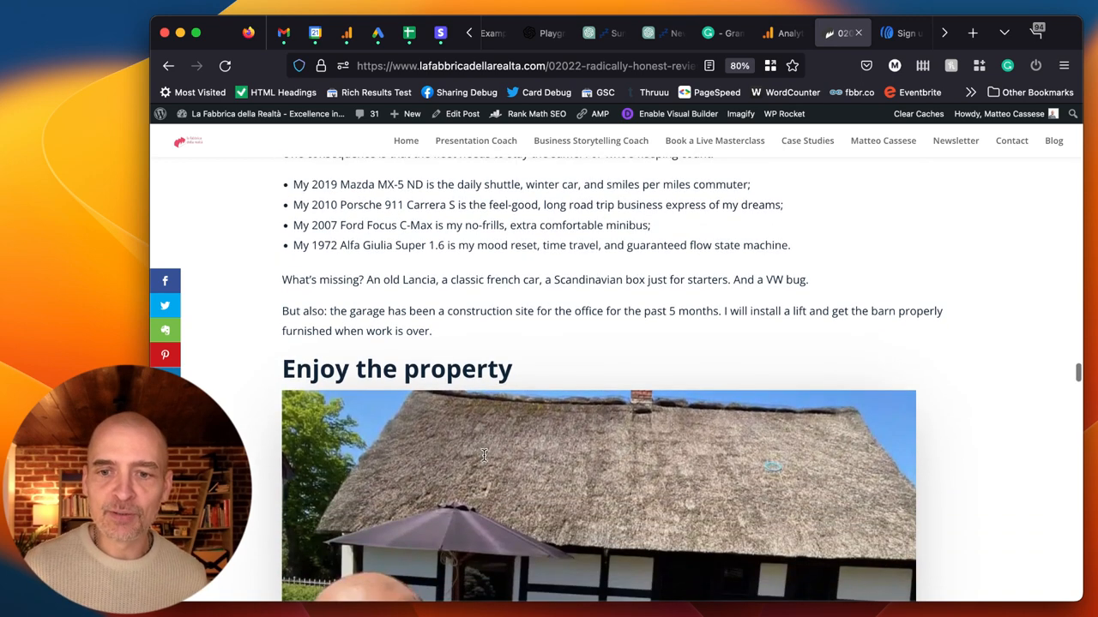
scroll(484, 461, down, 1)
scroll(483, 461, down, 3)
scroll(483, 461, down, 3)
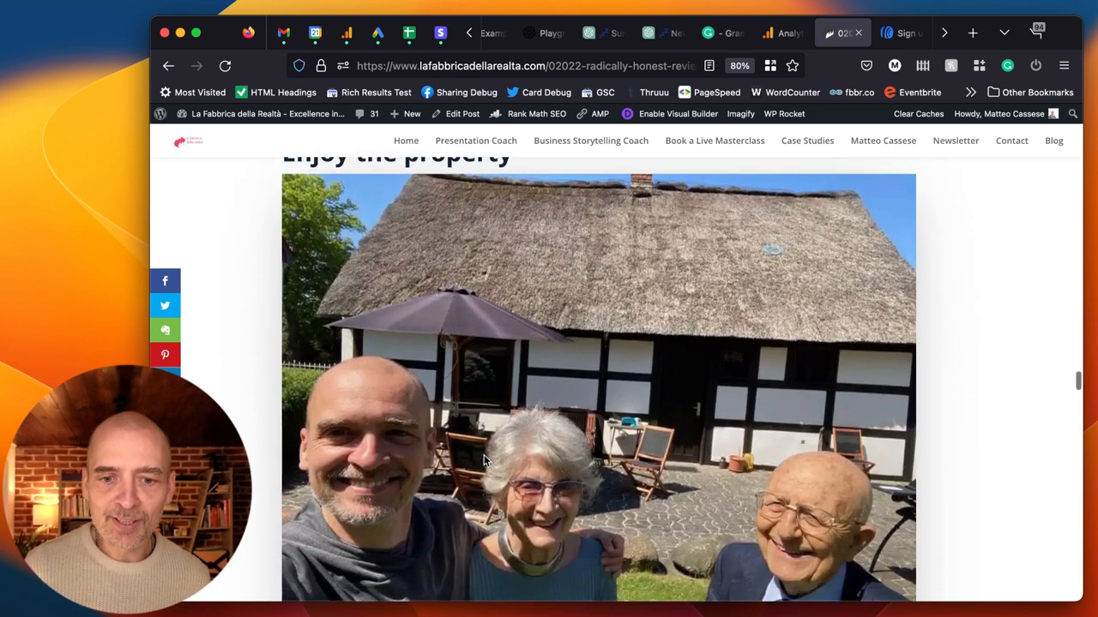
scroll(484, 461, down, 1)
scroll(484, 459, up, 1)
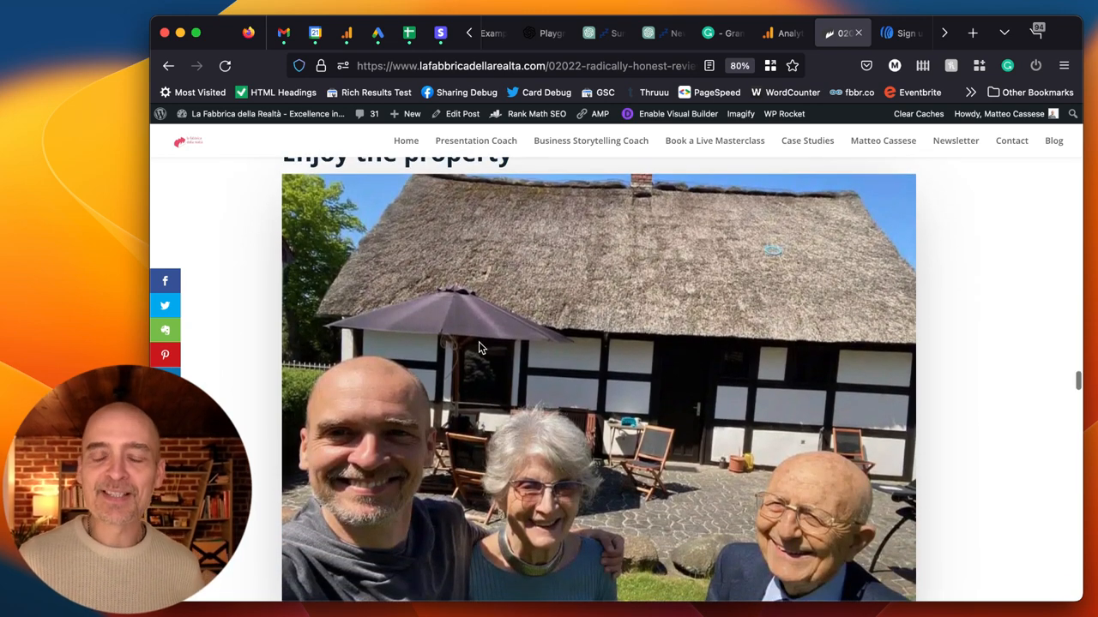
scroll(457, 458, down, 1)
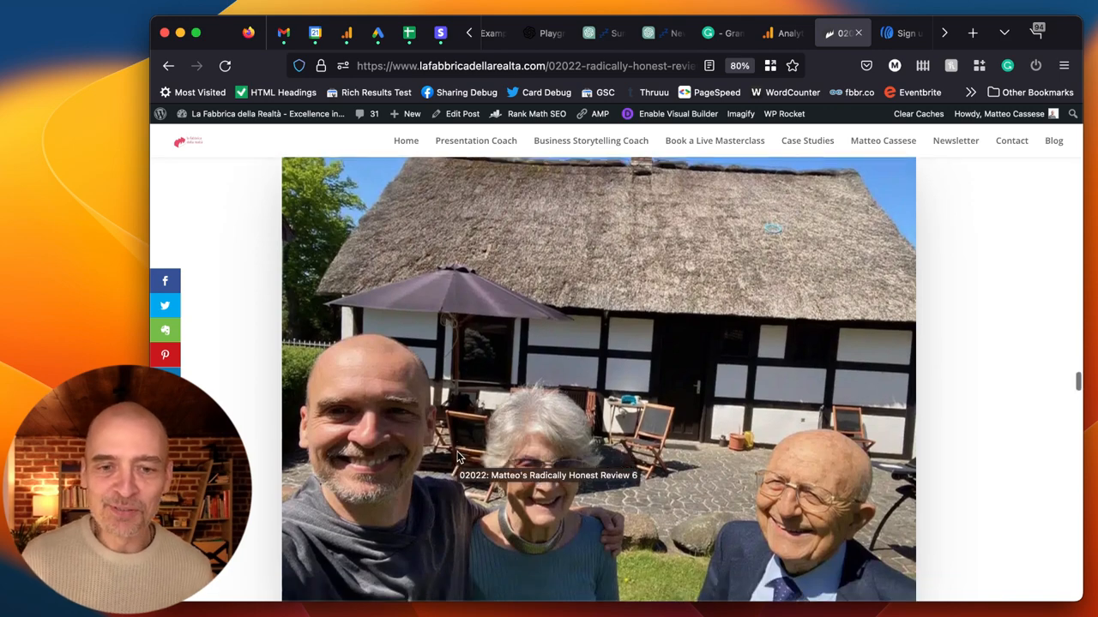
scroll(457, 458, down, 1)
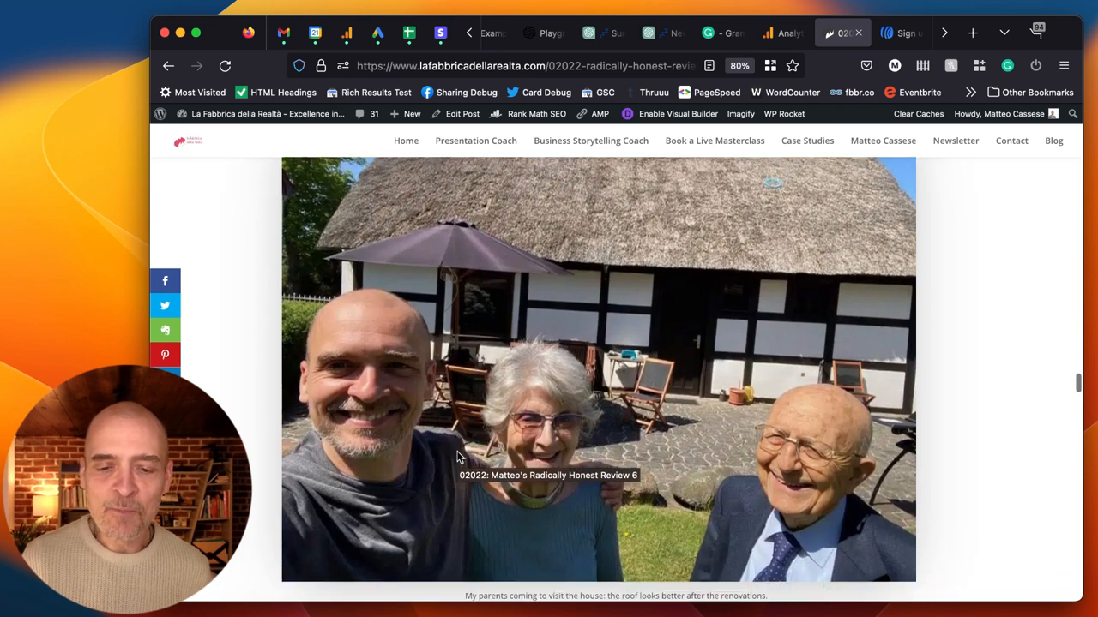
scroll(457, 459, down, 4)
scroll(457, 459, down, 3)
scroll(458, 459, down, 1)
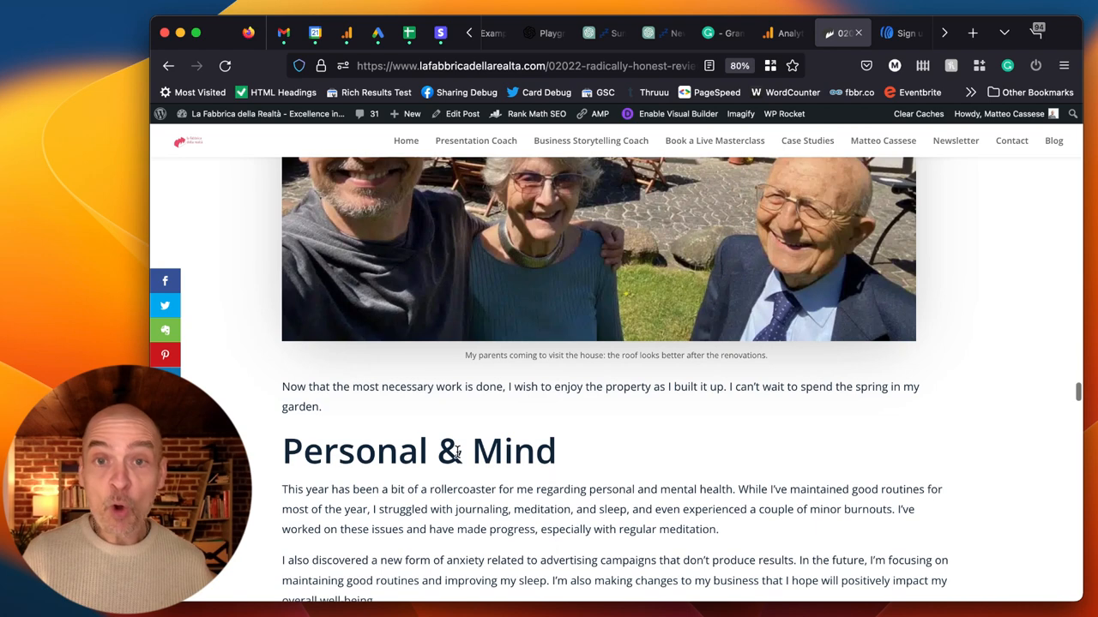
scroll(457, 453, down, 3)
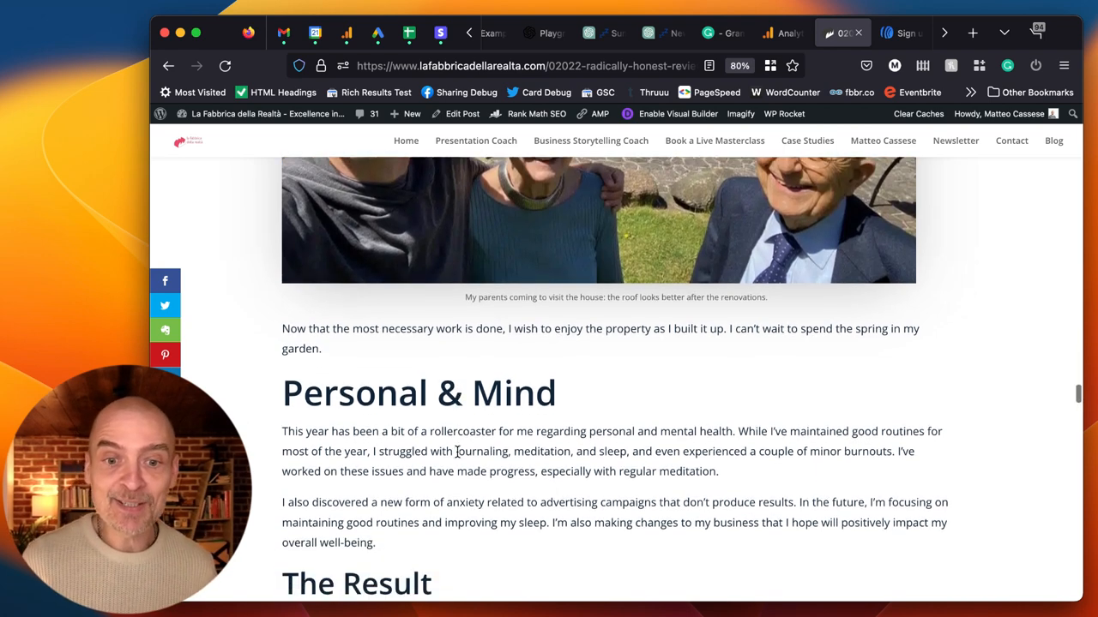
scroll(457, 453, down, 1)
scroll(457, 453, down, 1)
scroll(457, 453, up, 1)
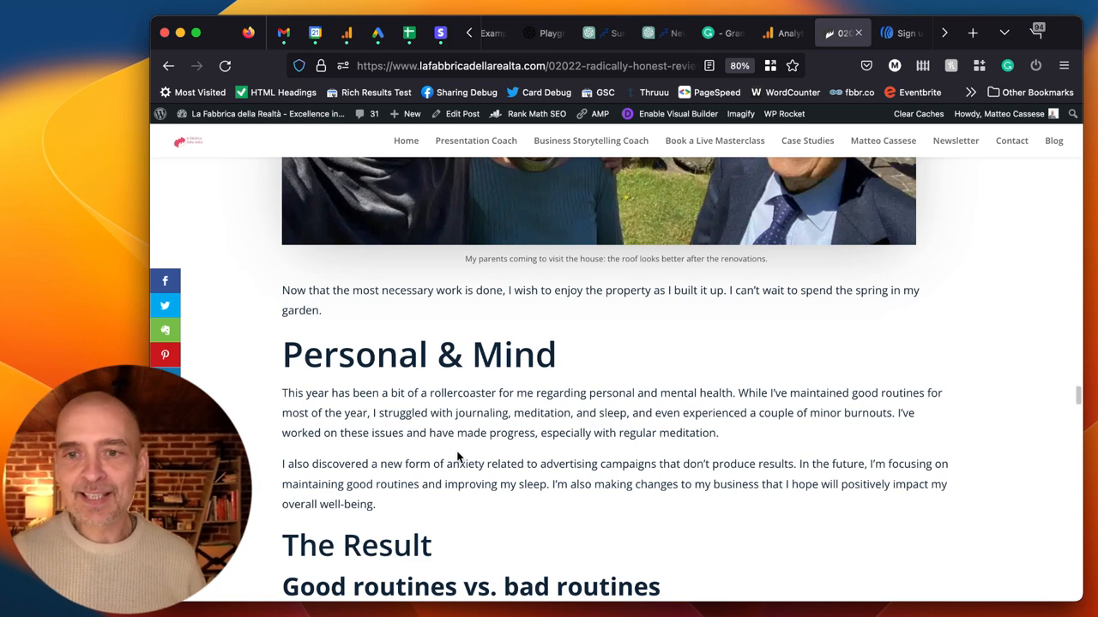
scroll(457, 457, down, 3)
scroll(457, 457, down, 3)
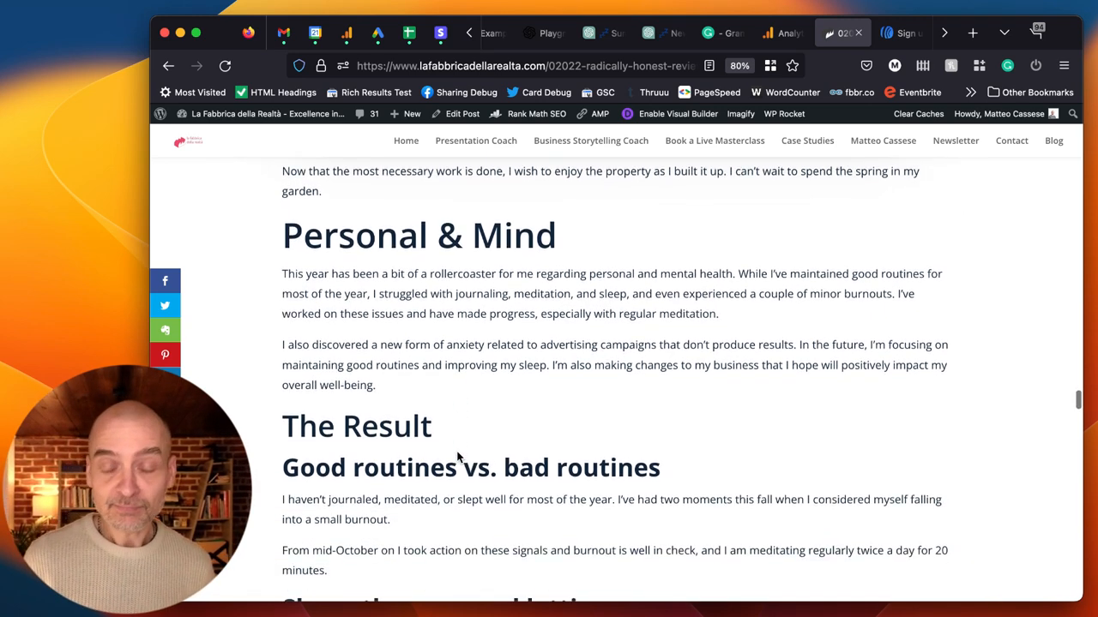
scroll(457, 455, down, 2)
scroll(457, 455, down, 2)
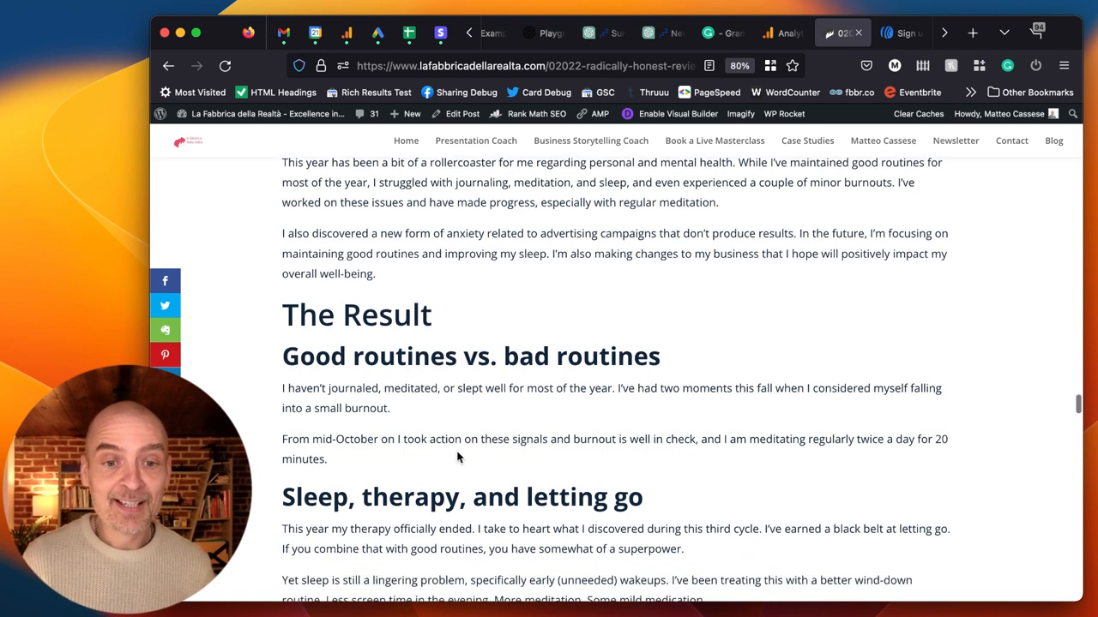
scroll(457, 457, down, 2)
scroll(457, 454, down, 2)
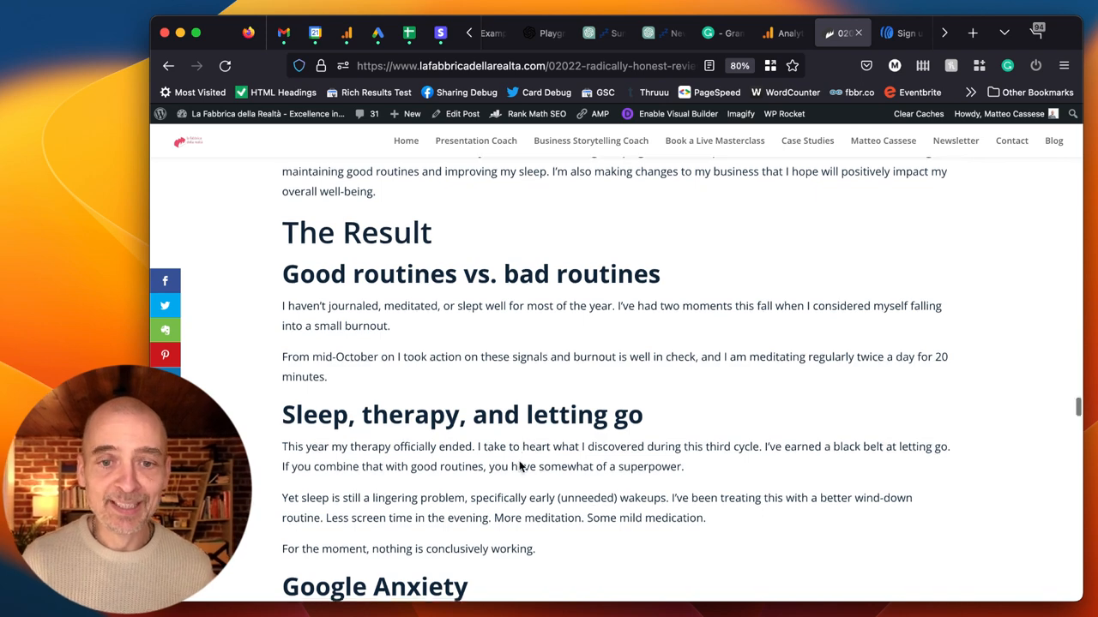
scroll(518, 466, down, 1)
scroll(519, 460, down, 1)
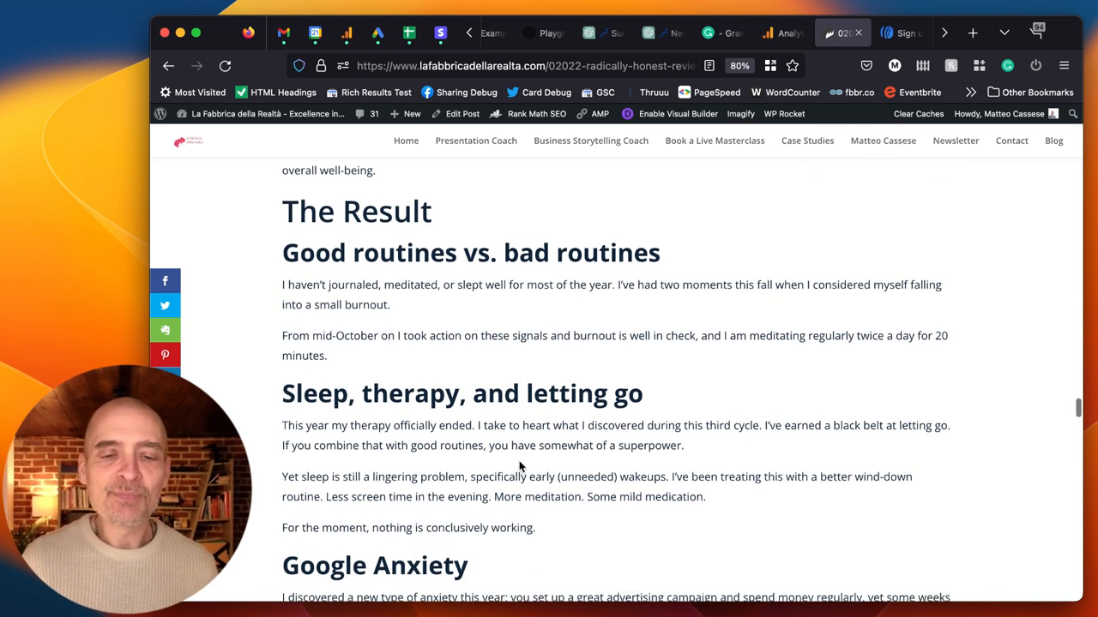
scroll(519, 466, down, 2)
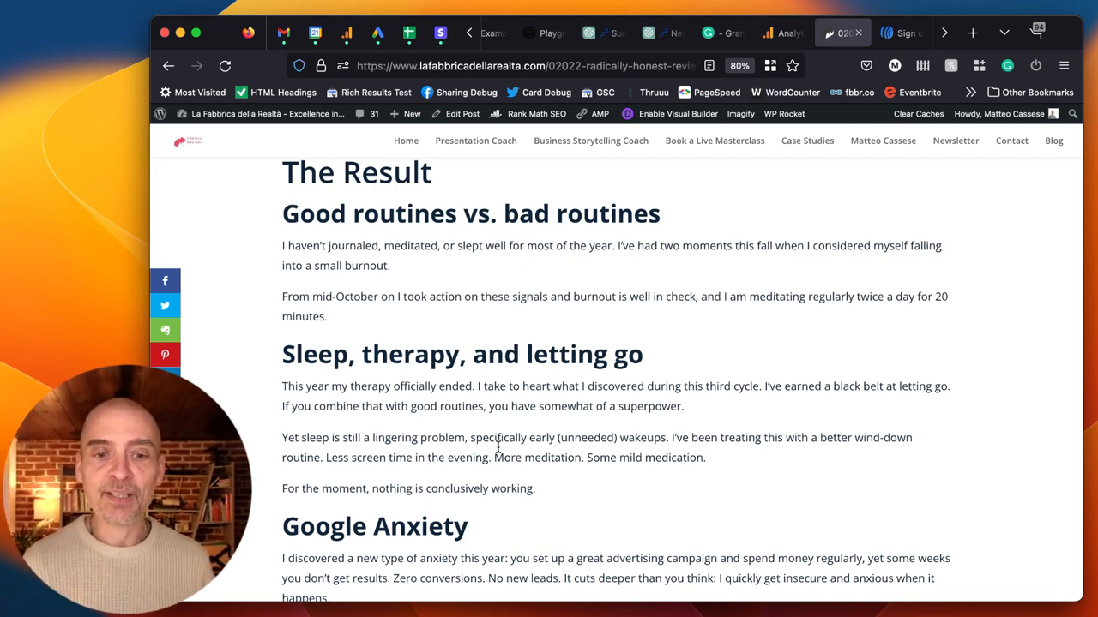
scroll(437, 450, down, 2)
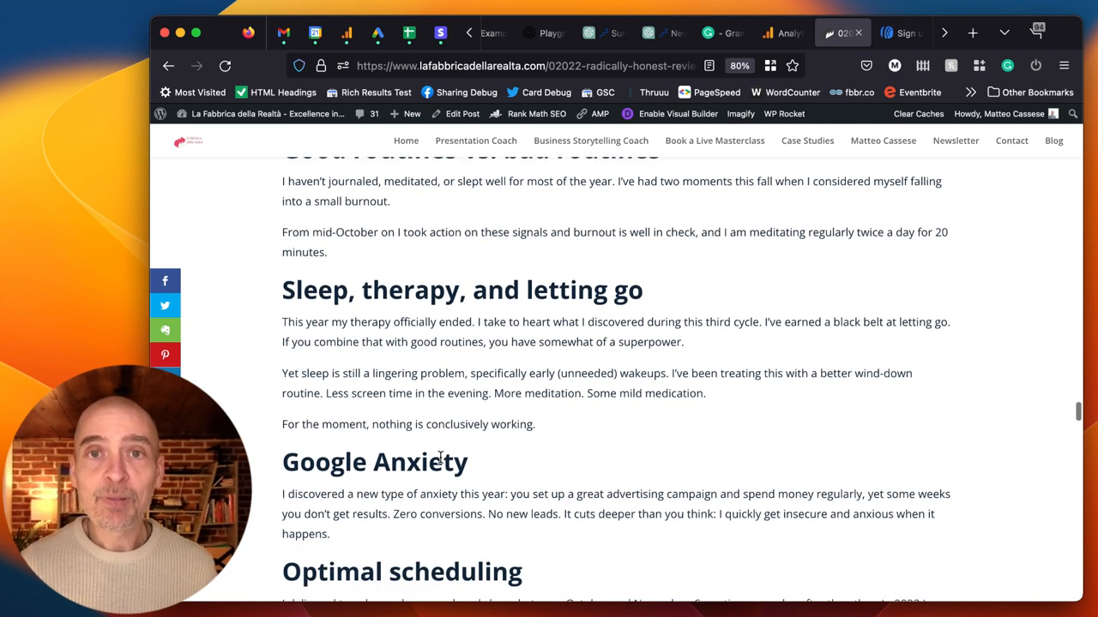
scroll(440, 457, down, 3)
scroll(440, 457, down, 2)
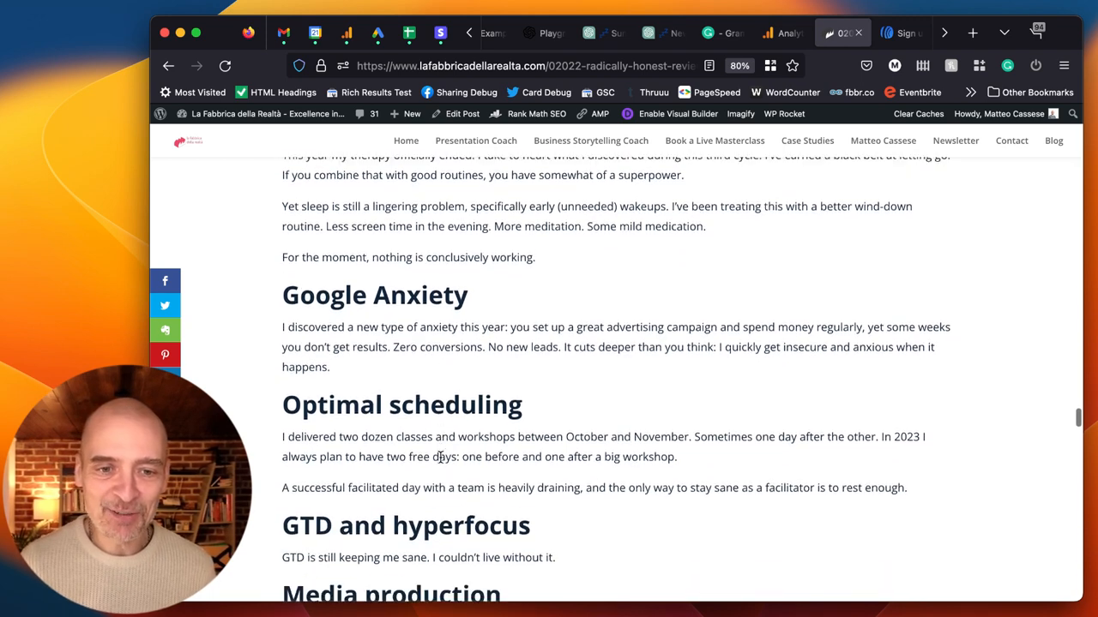
scroll(440, 457, down, 2)
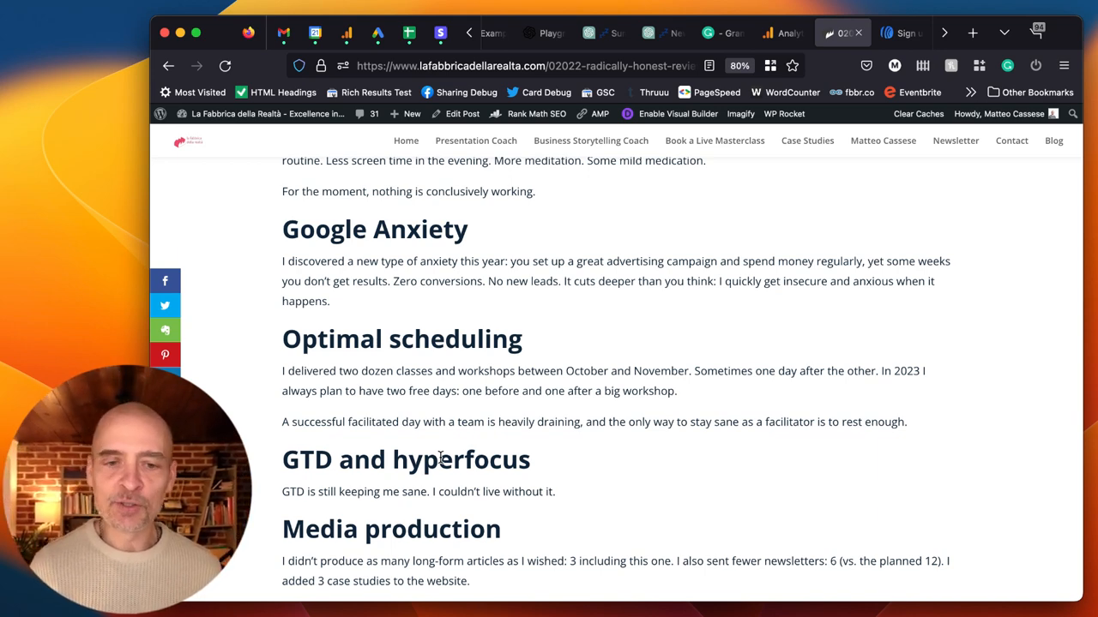
scroll(440, 457, down, 2)
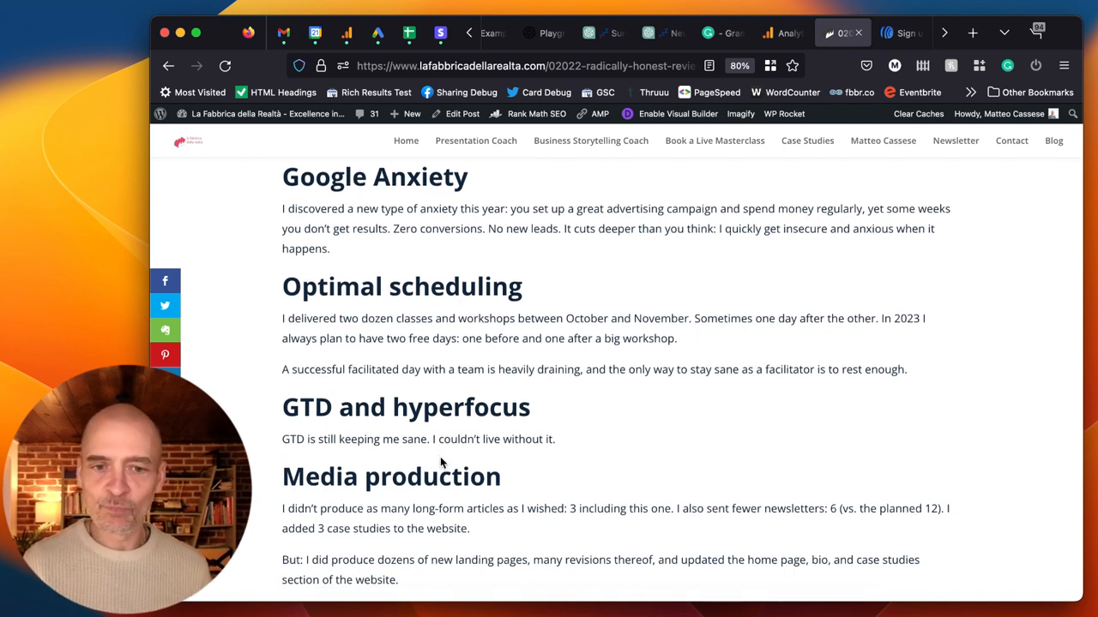
scroll(440, 461, down, 2)
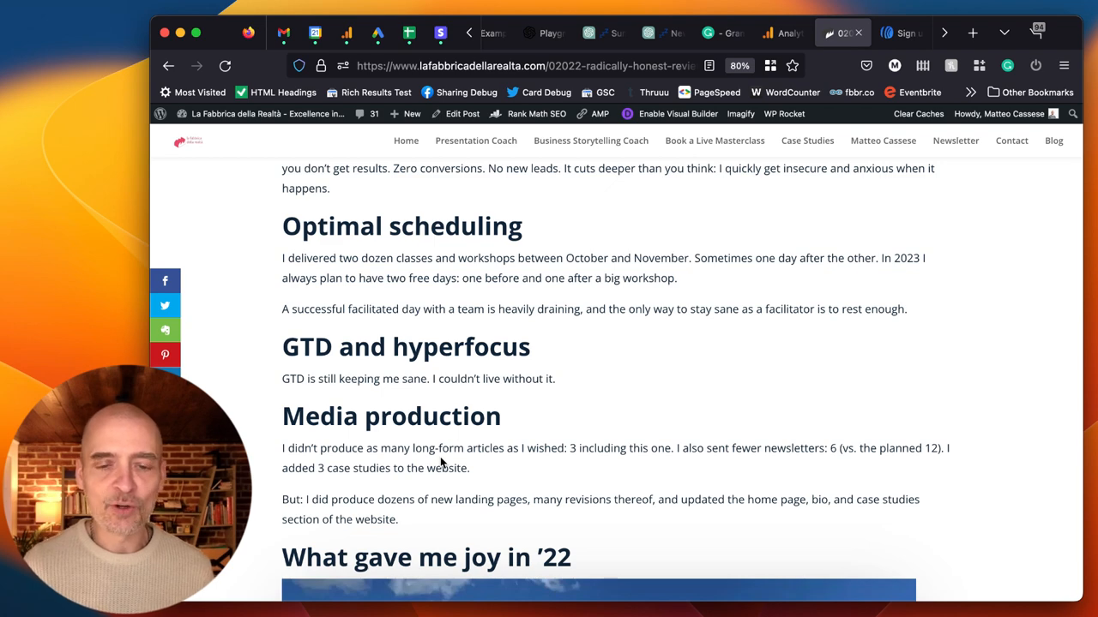
scroll(440, 461, down, 1)
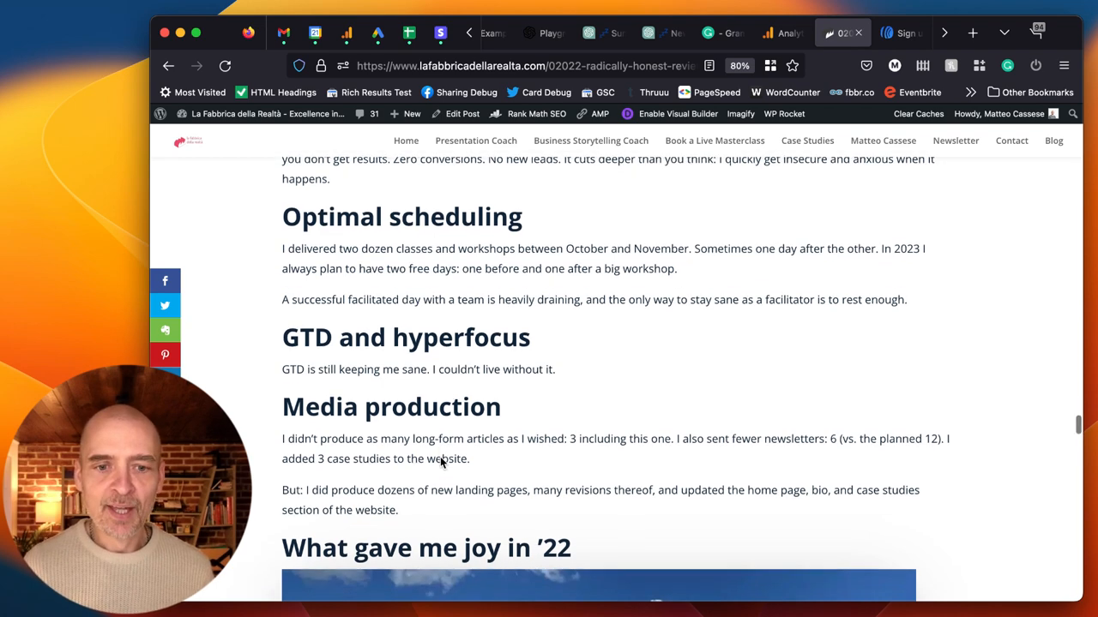
scroll(440, 459, down, 2)
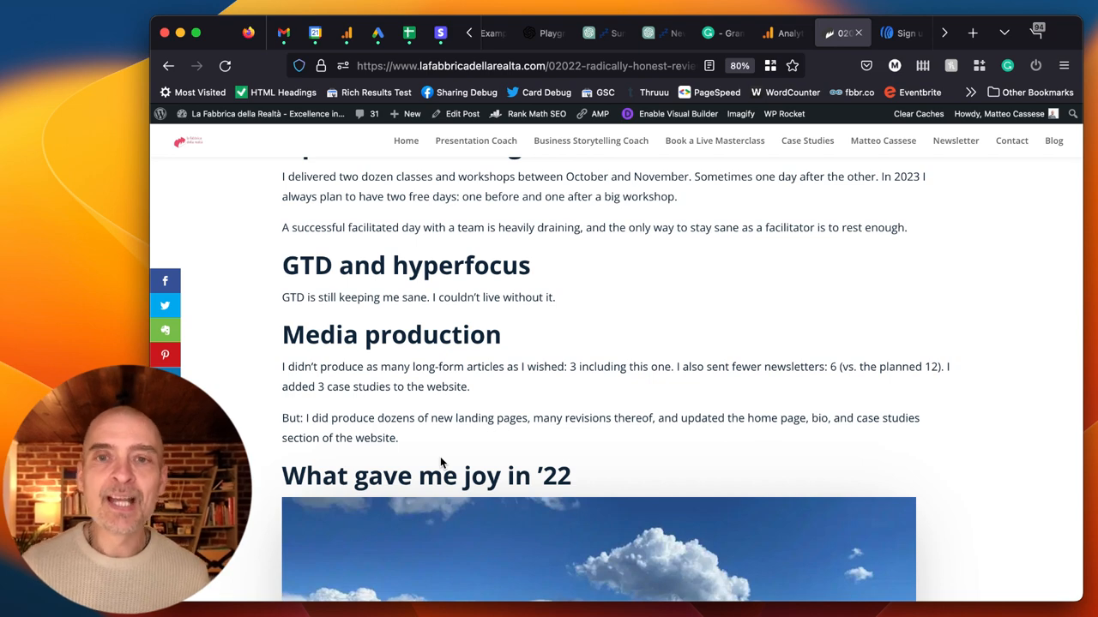
scroll(440, 462, down, 2)
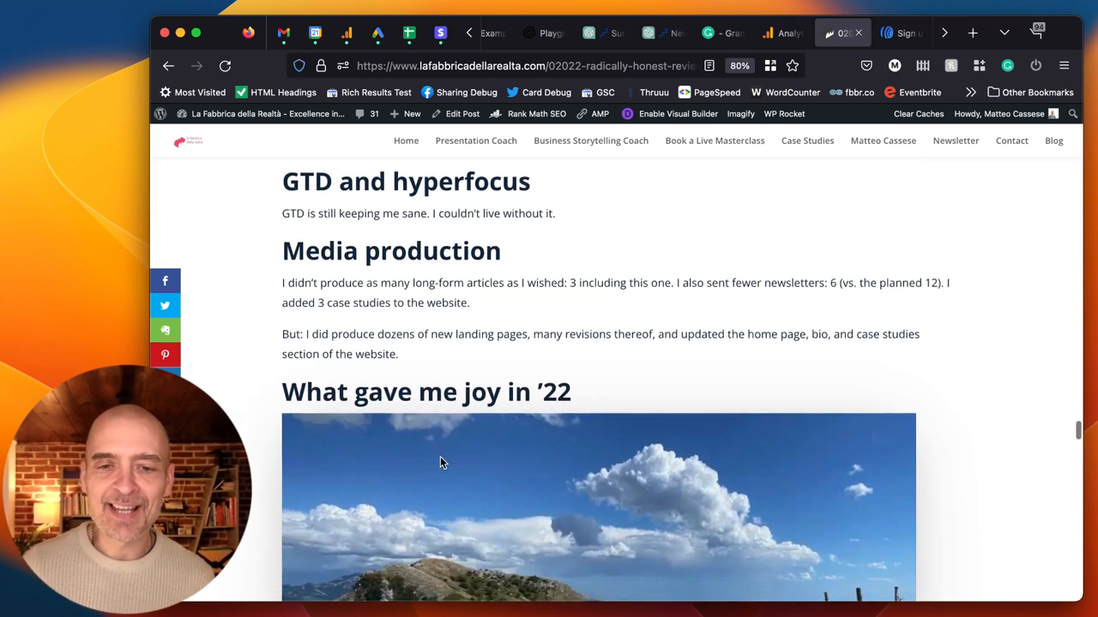
scroll(440, 463, down, 1)
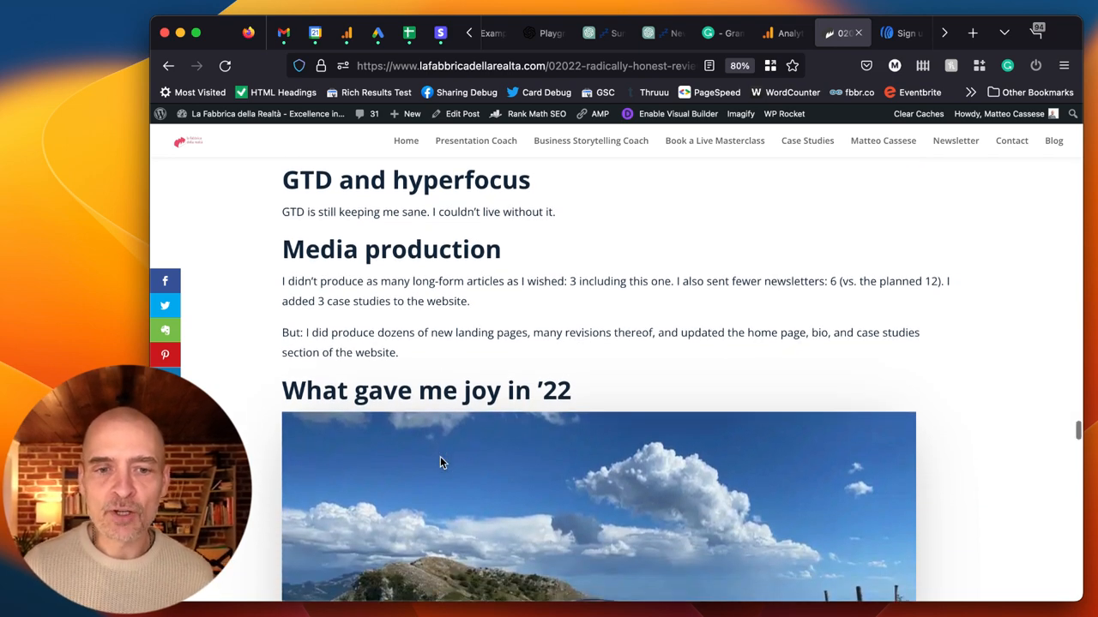
scroll(440, 463, down, 1)
scroll(440, 463, down, 2)
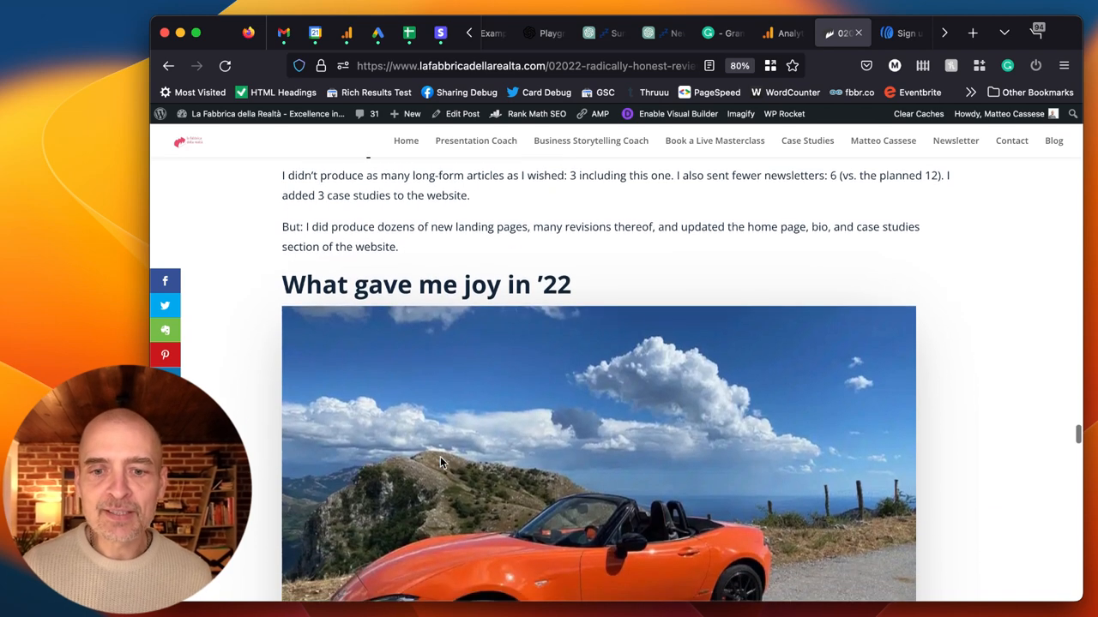
scroll(440, 463, down, 1)
scroll(440, 463, down, 1)
scroll(440, 463, down, 1)
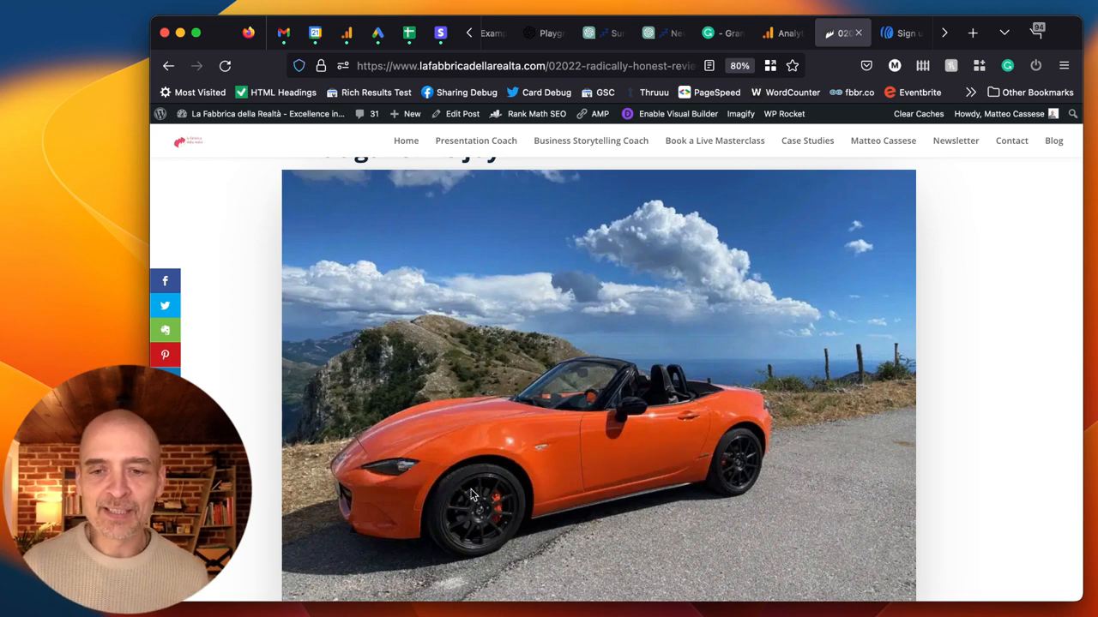
scroll(471, 494, down, 1)
scroll(471, 495, down, 1)
scroll(470, 495, down, 1)
scroll(471, 495, down, 3)
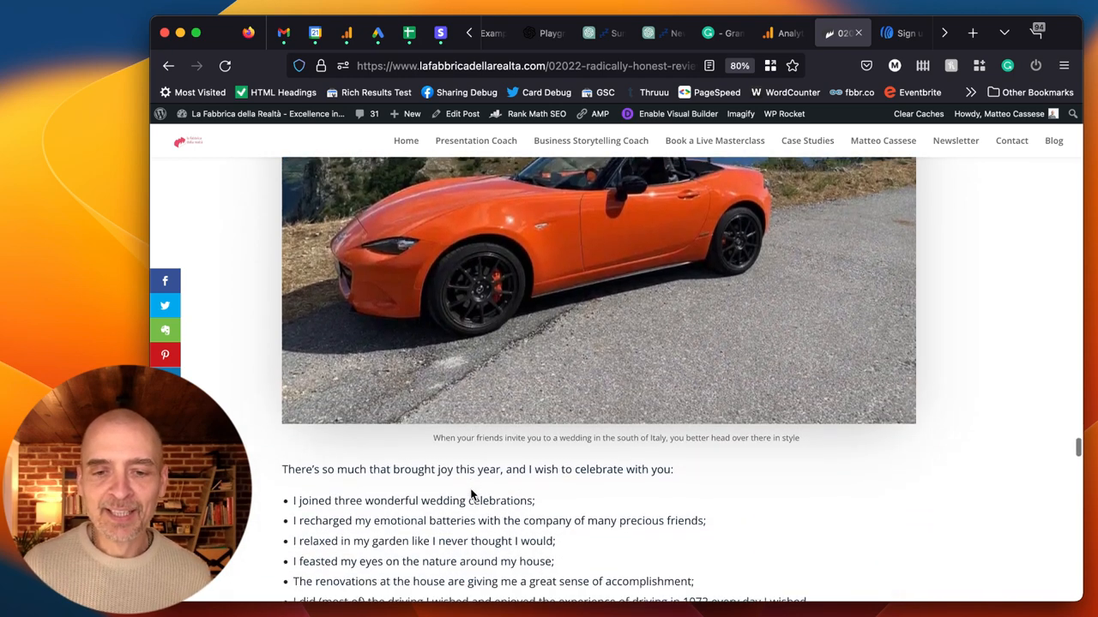
scroll(471, 495, down, 1)
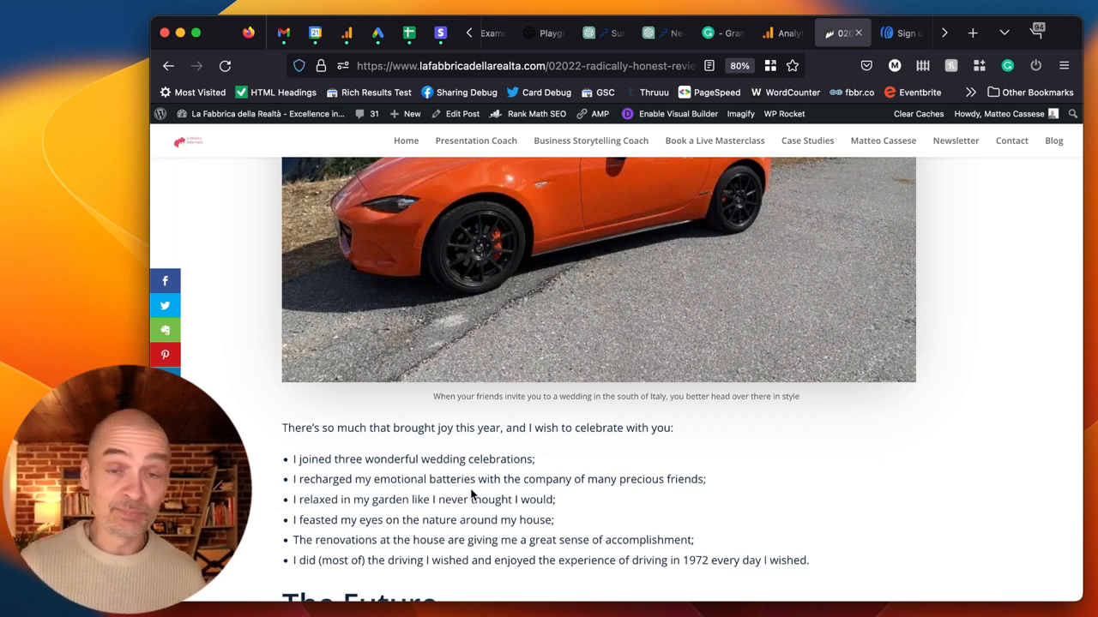
scroll(471, 495, down, 3)
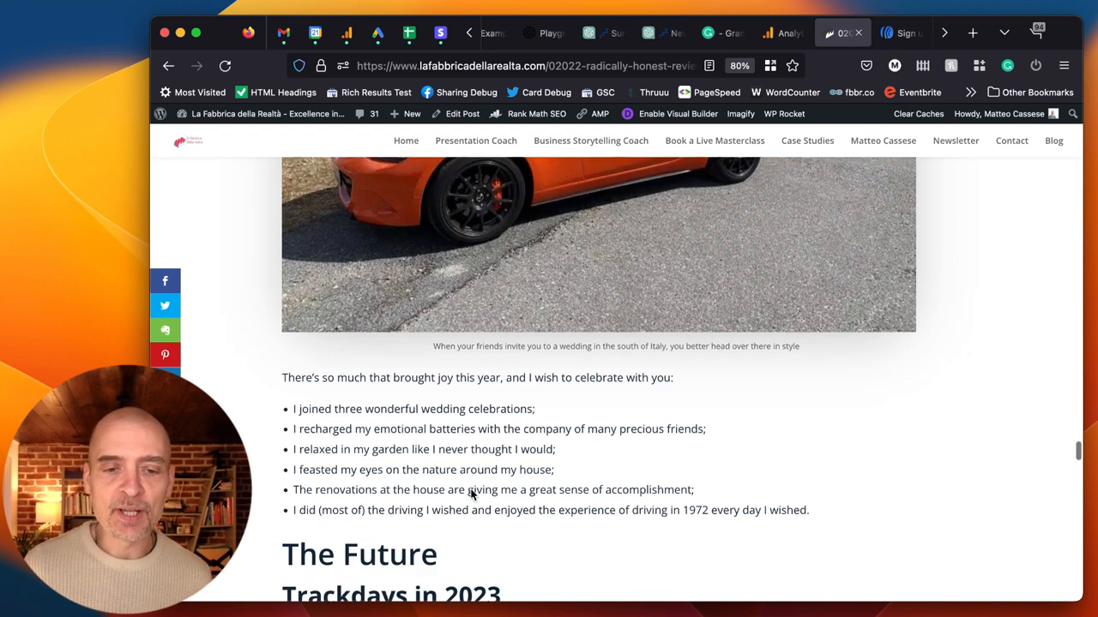
scroll(471, 488, down, 2)
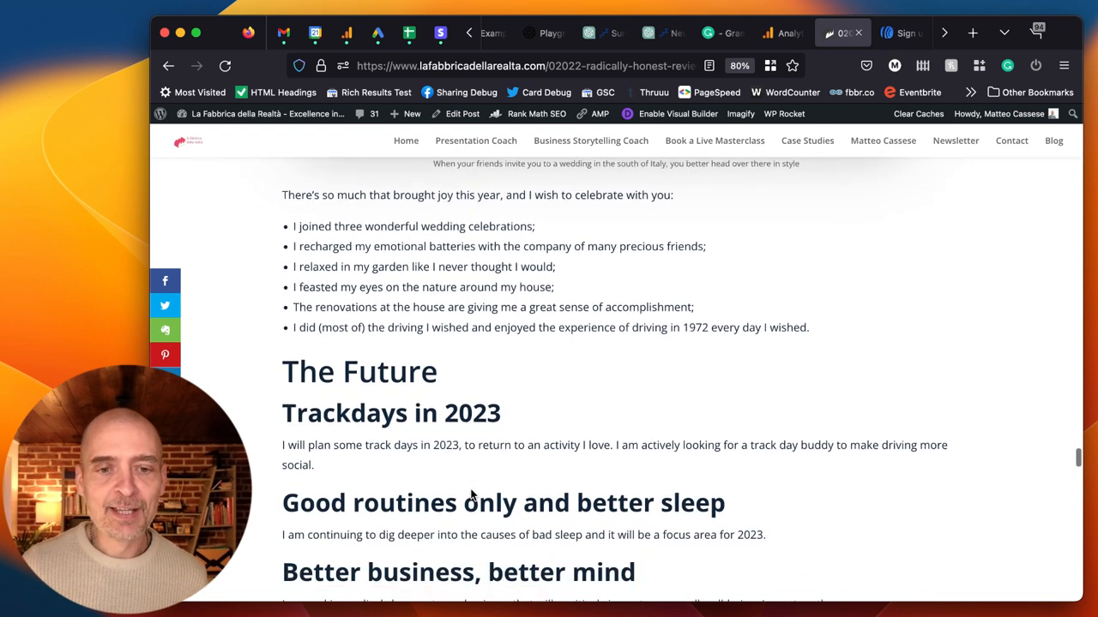
scroll(471, 489, down, 1)
scroll(470, 490, down, 1)
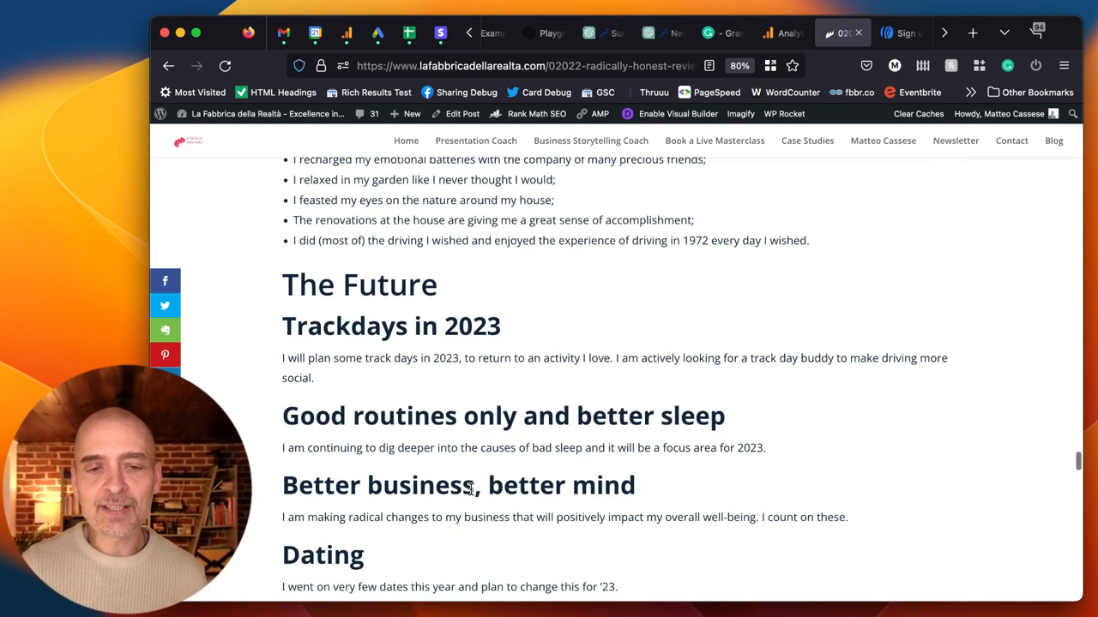
scroll(471, 490, down, 1)
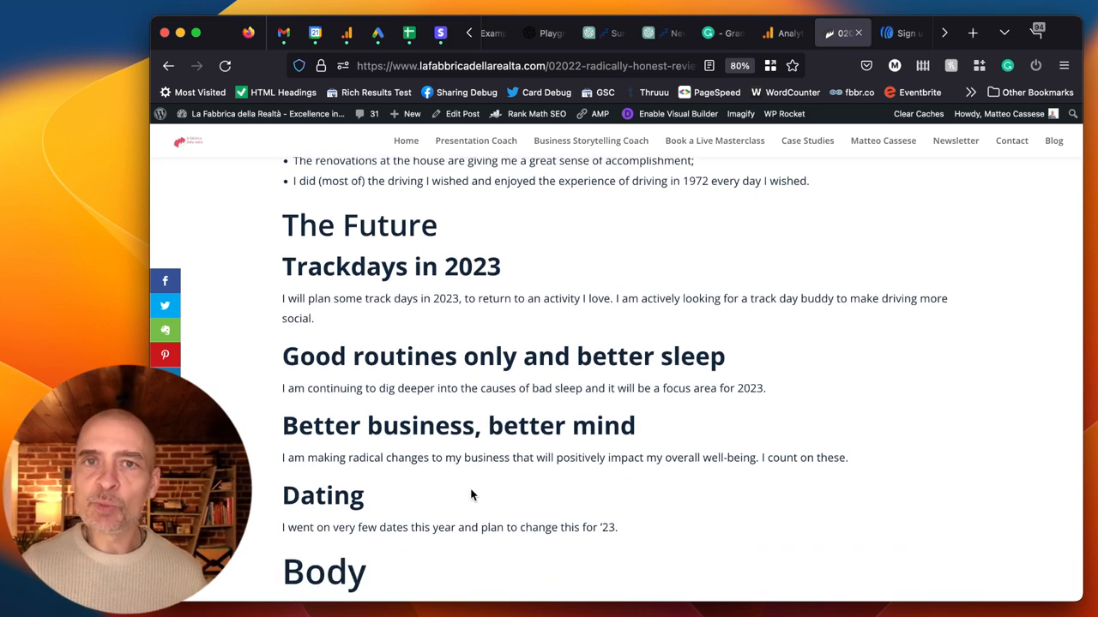
scroll(470, 495, down, 1)
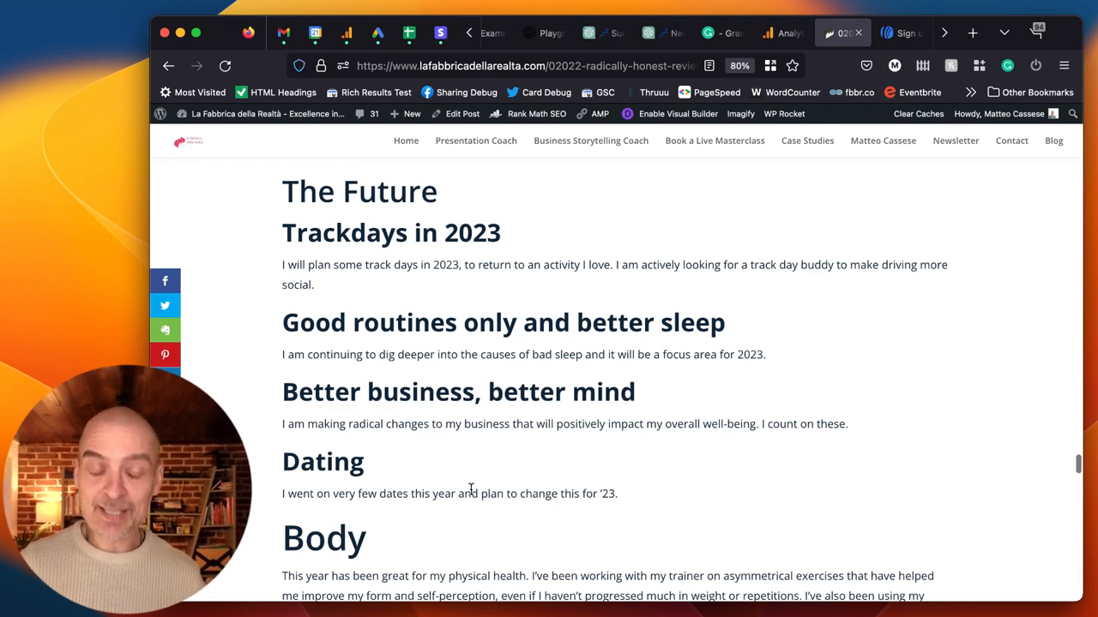
scroll(471, 490, down, 1)
scroll(471, 490, down, 1)
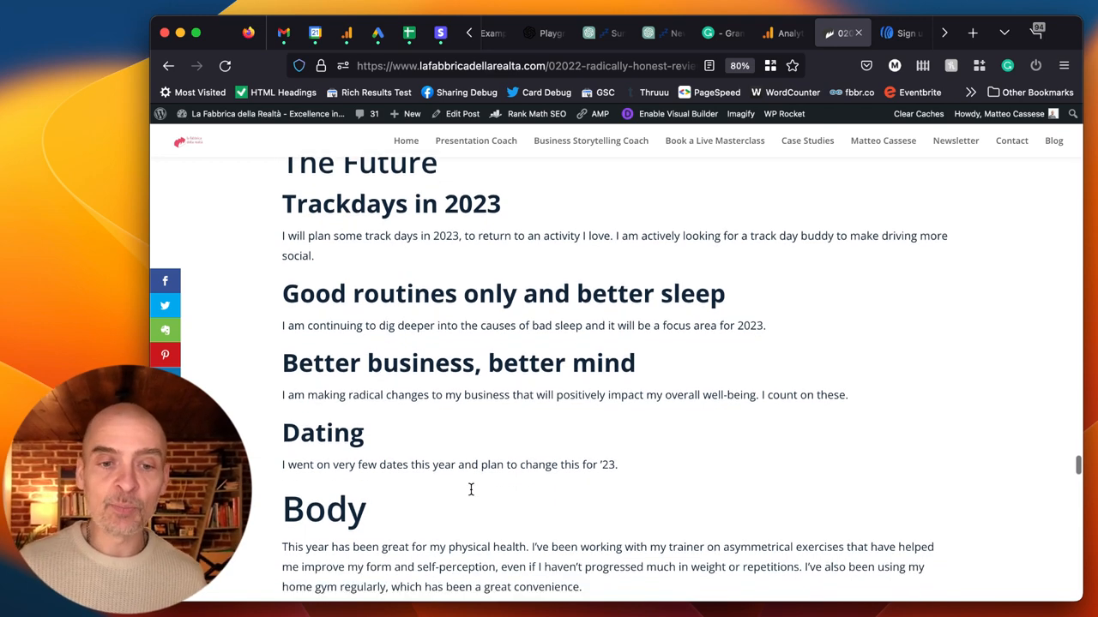
scroll(471, 490, down, 1)
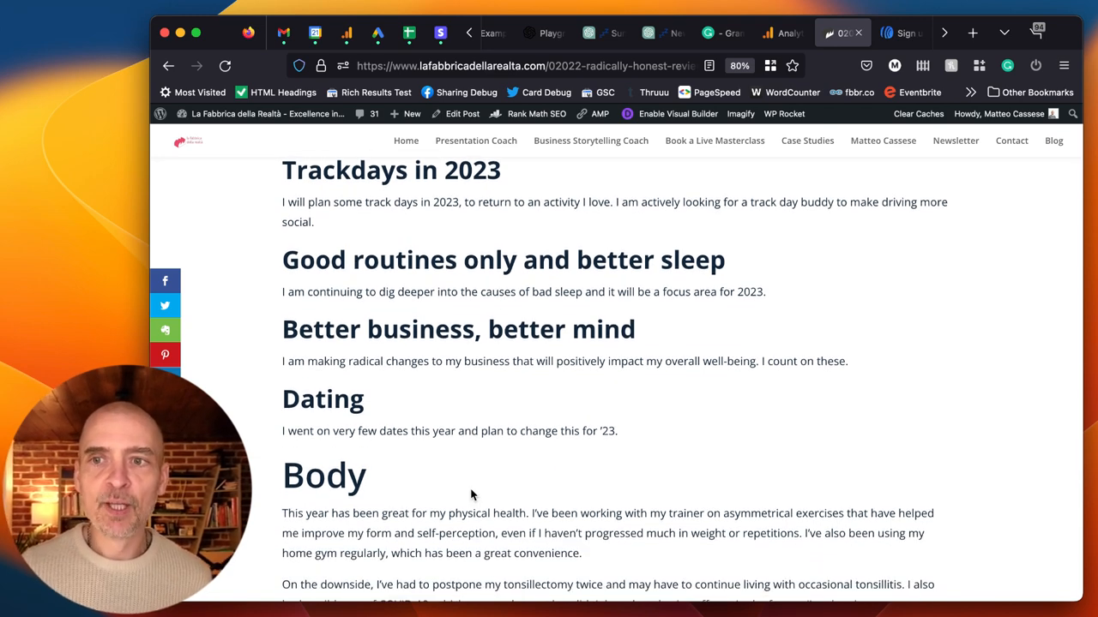
scroll(471, 495, down, 1)
scroll(471, 489, down, 1)
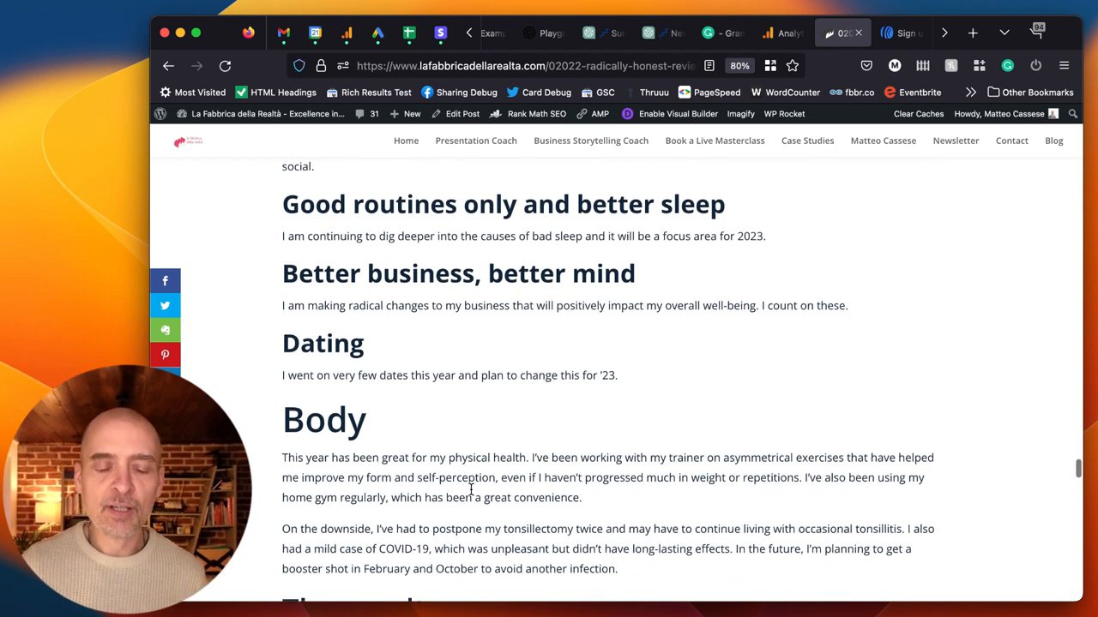
scroll(471, 490, down, 1)
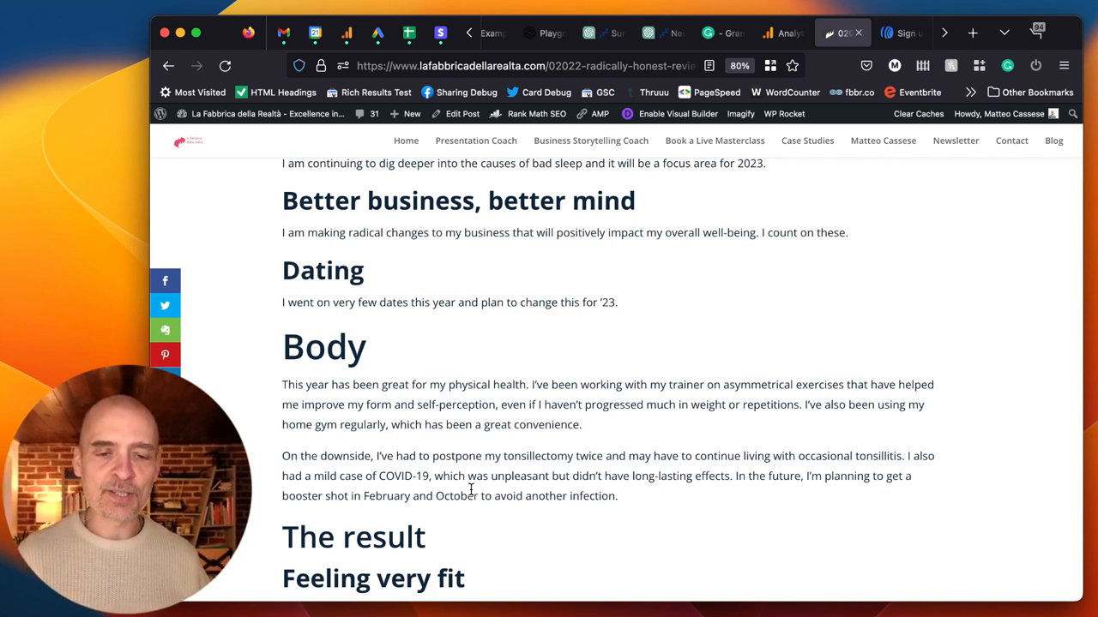
scroll(471, 489, down, 1)
scroll(471, 489, down, 3)
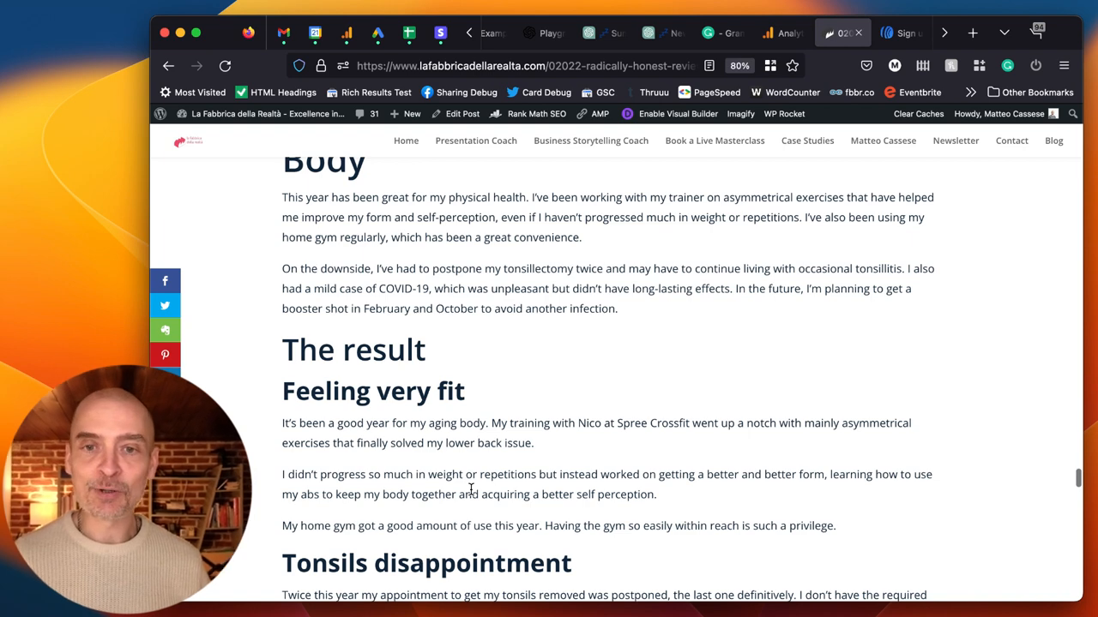
scroll(471, 488, down, 3)
scroll(471, 489, down, 1)
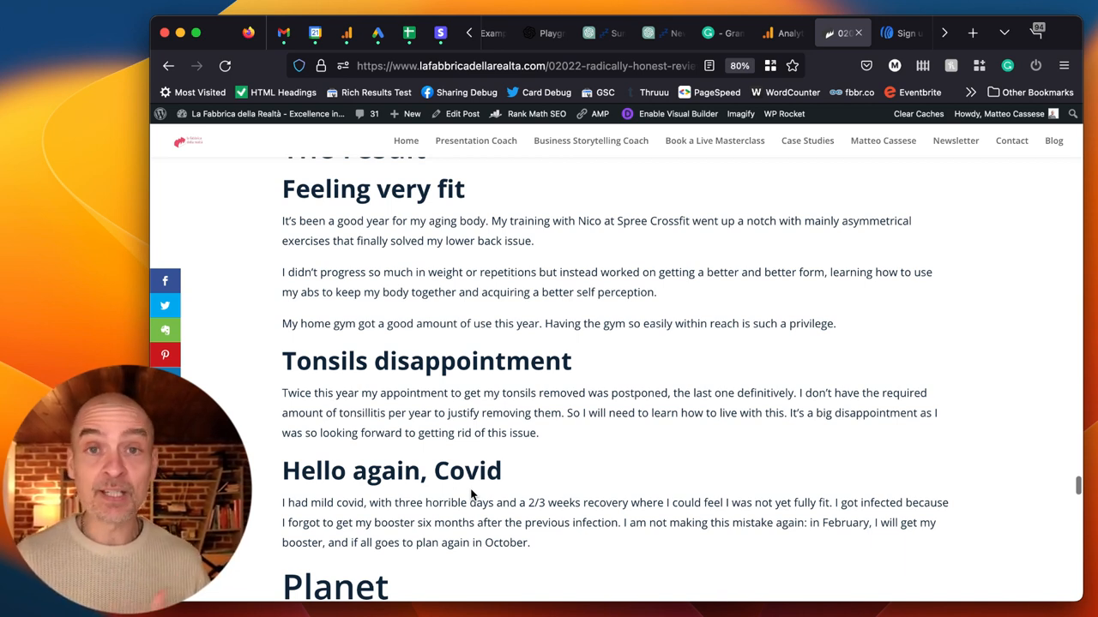
scroll(470, 495, down, 1)
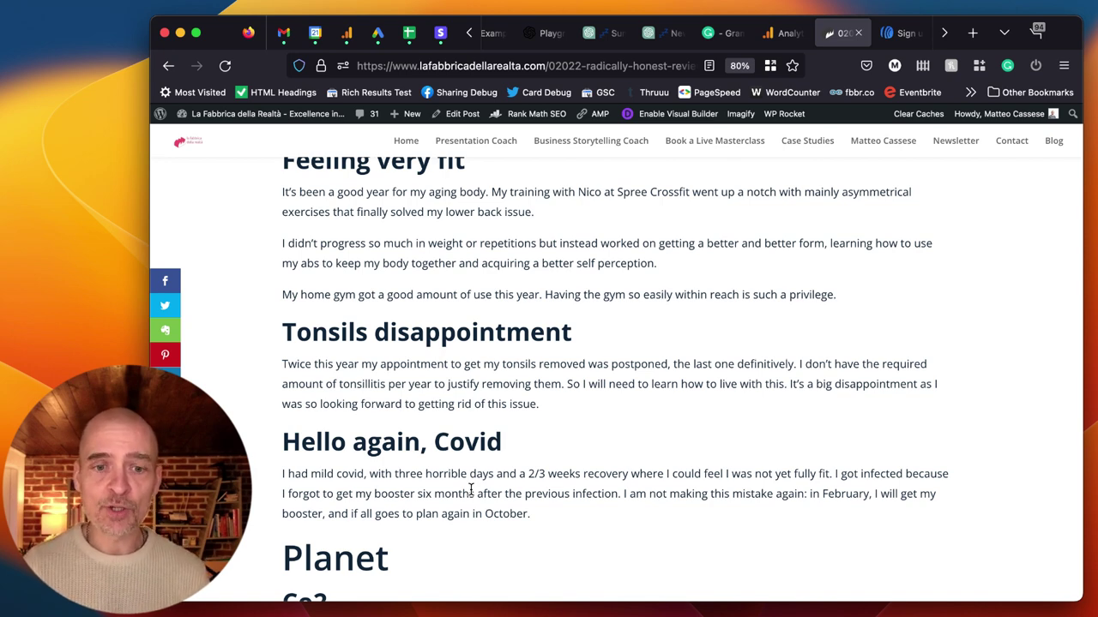
scroll(471, 489, down, 1)
scroll(471, 490, down, 3)
scroll(471, 490, down, 2)
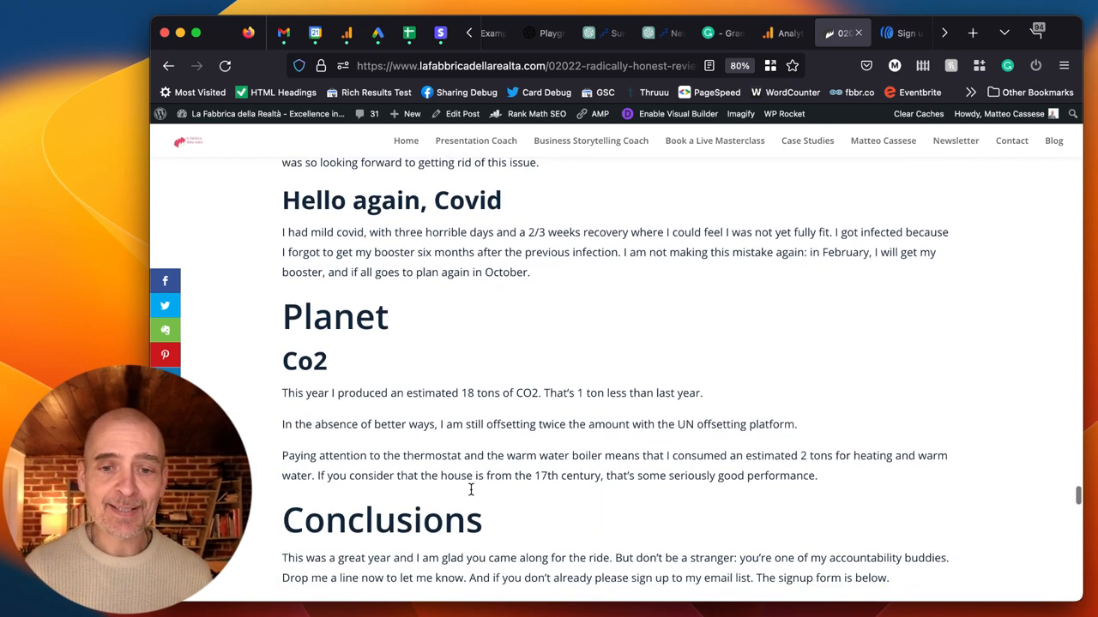